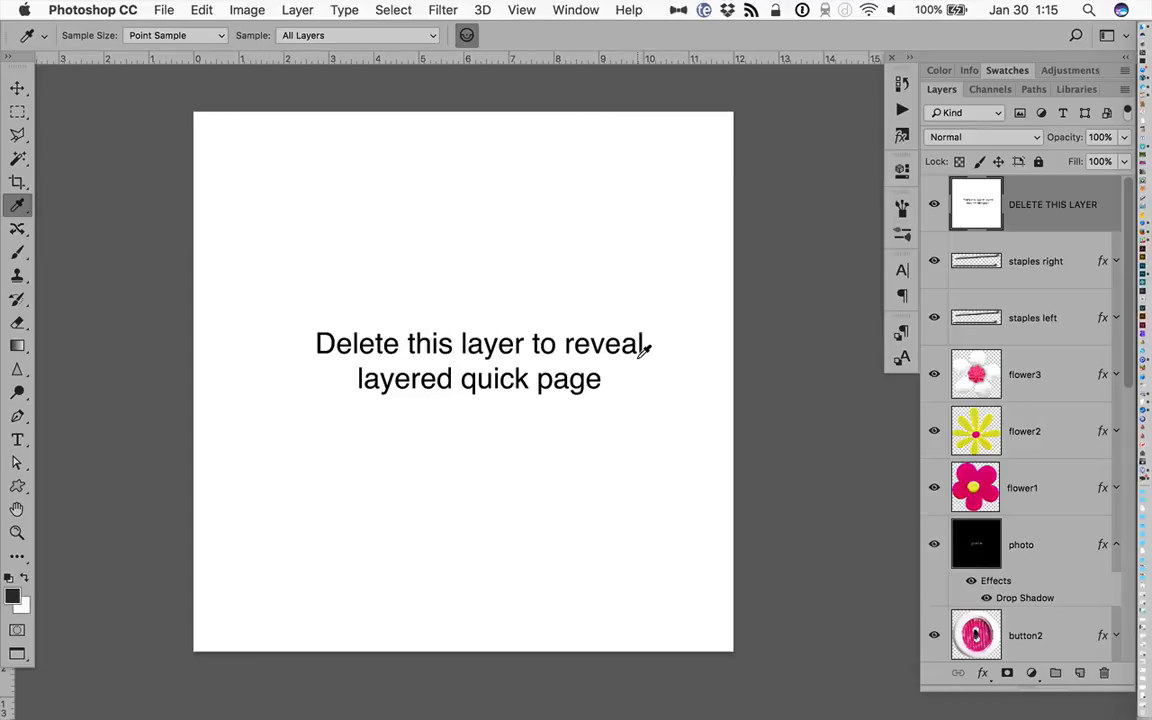
Delete the cover layer named DELETE THIS LAYER to reveal the layered quick page
click(934, 204)
click(934, 204)
click(1104, 677)
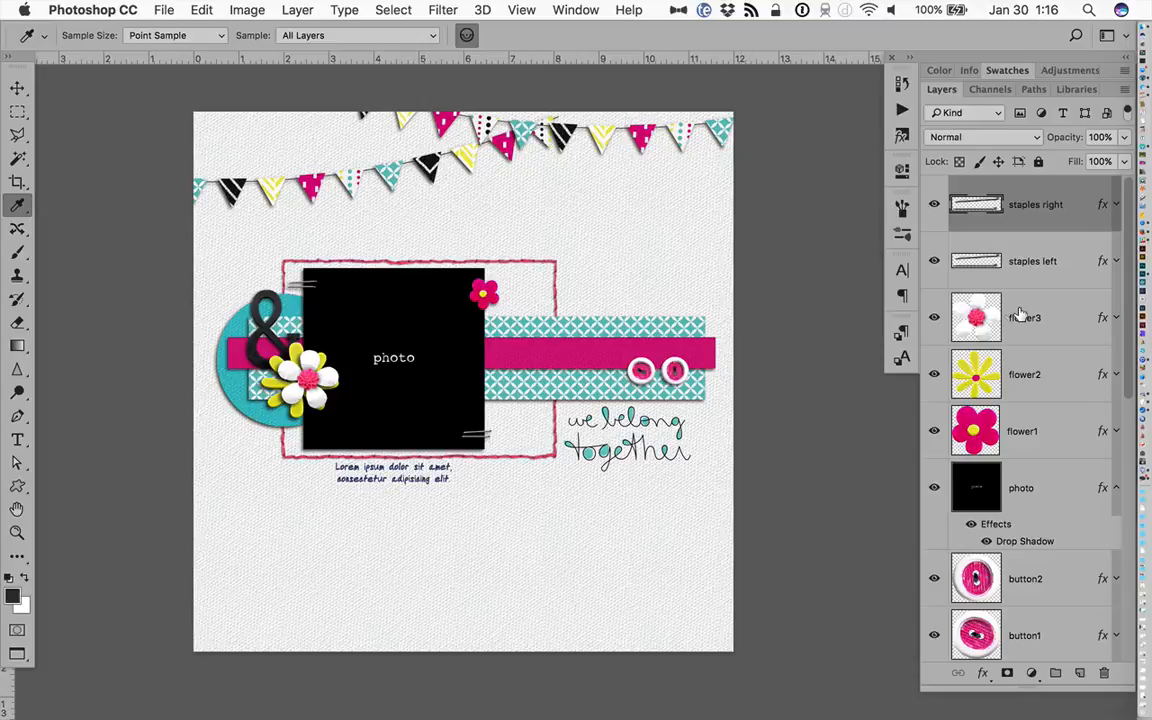
Paste the copied picture directly above the photo placeholder layer and clip it to that layer
scroll(1022, 312, down, 8)
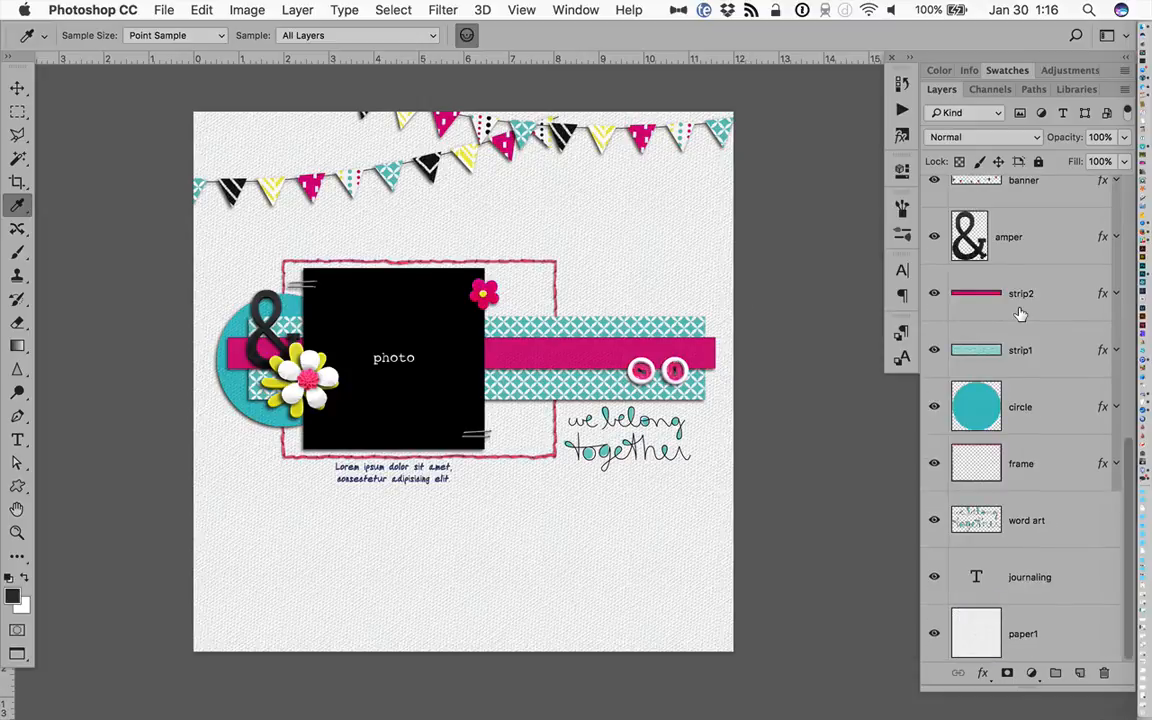
scroll(1020, 312, up, 8)
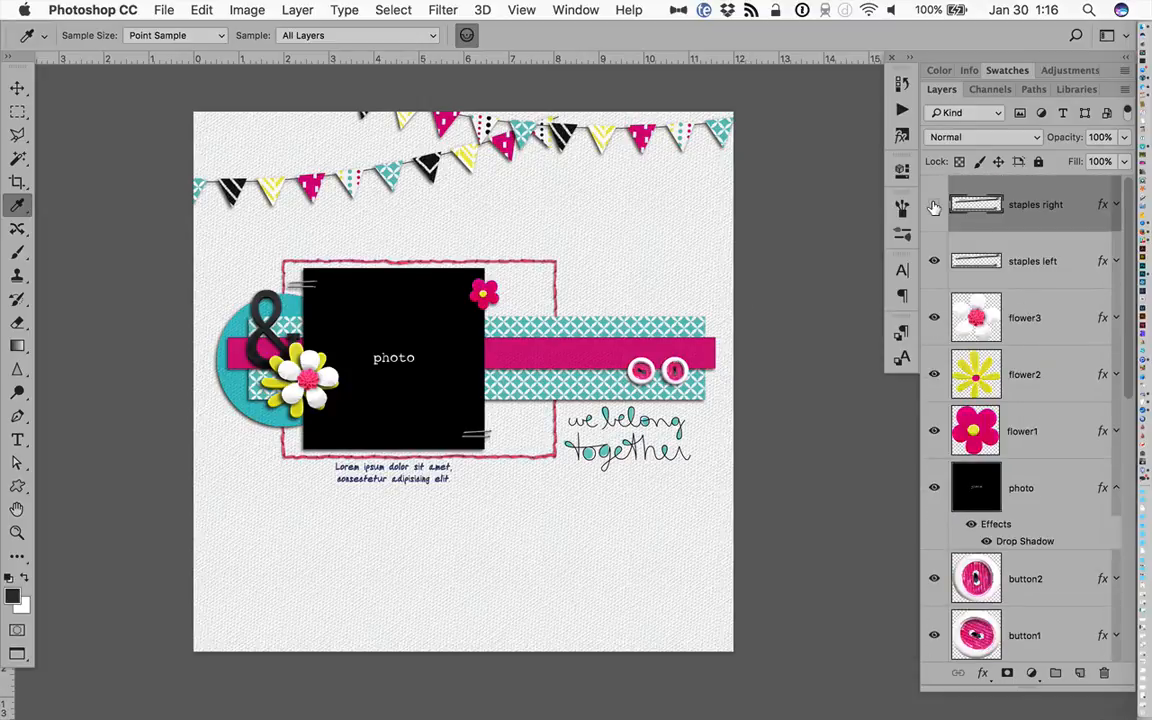
click(934, 493)
click(934, 494)
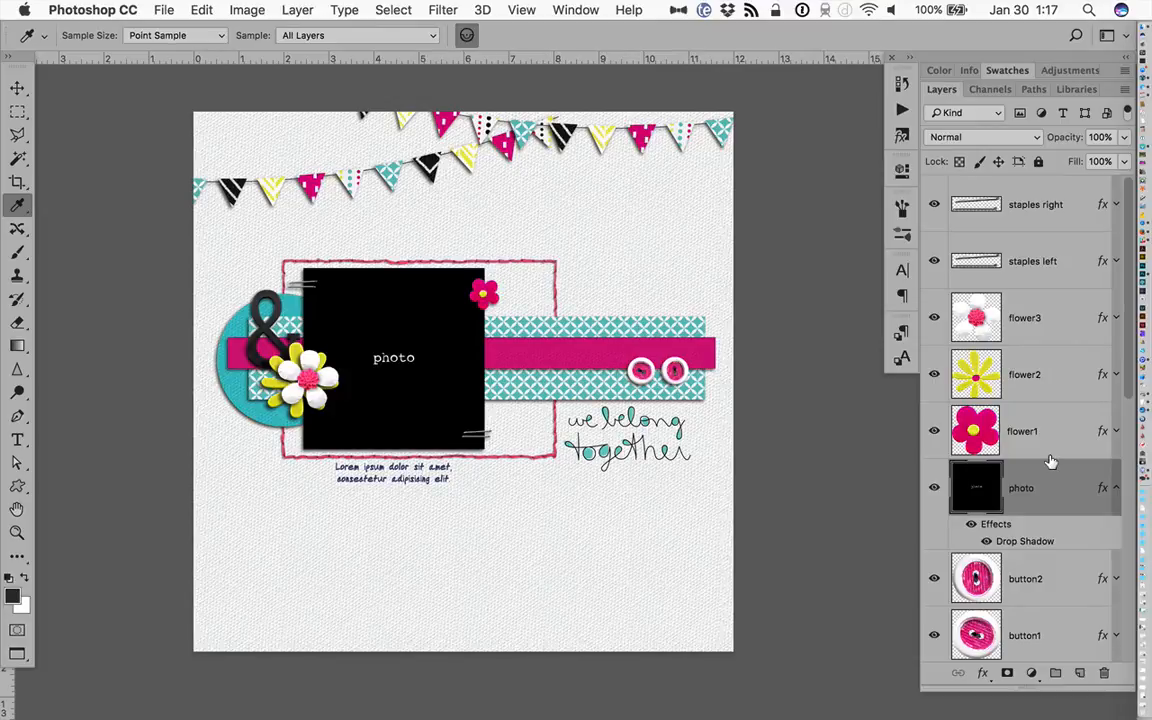
key(super+v)
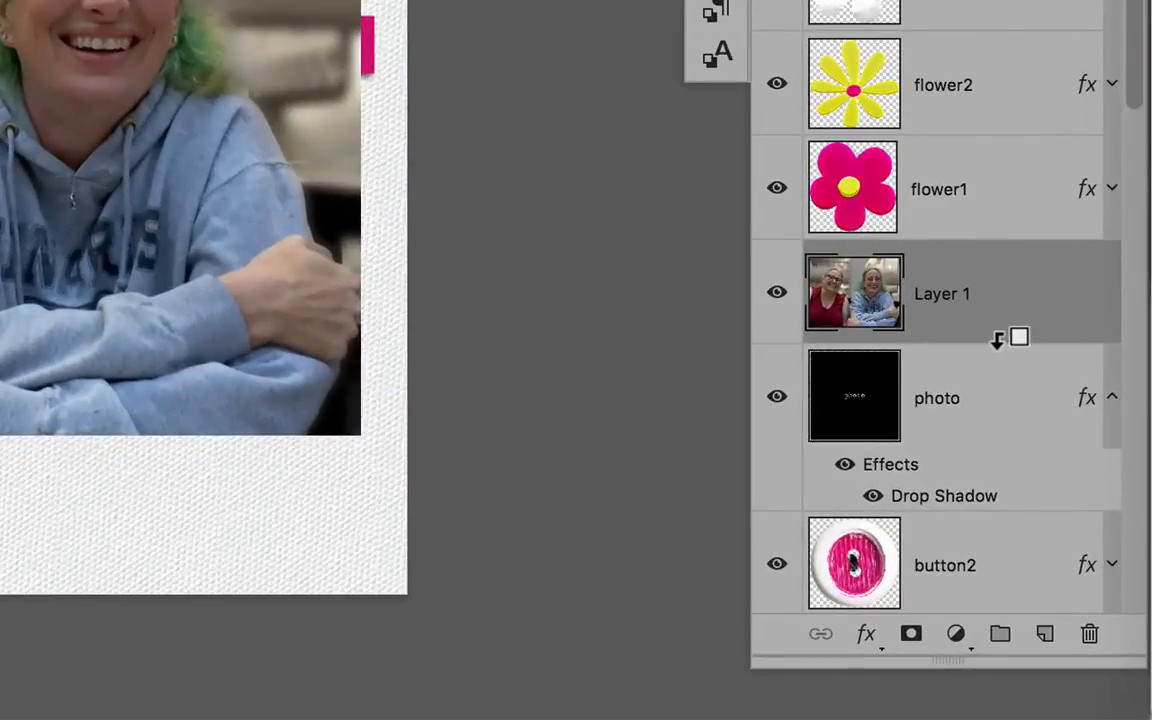
alt+click(997, 340)
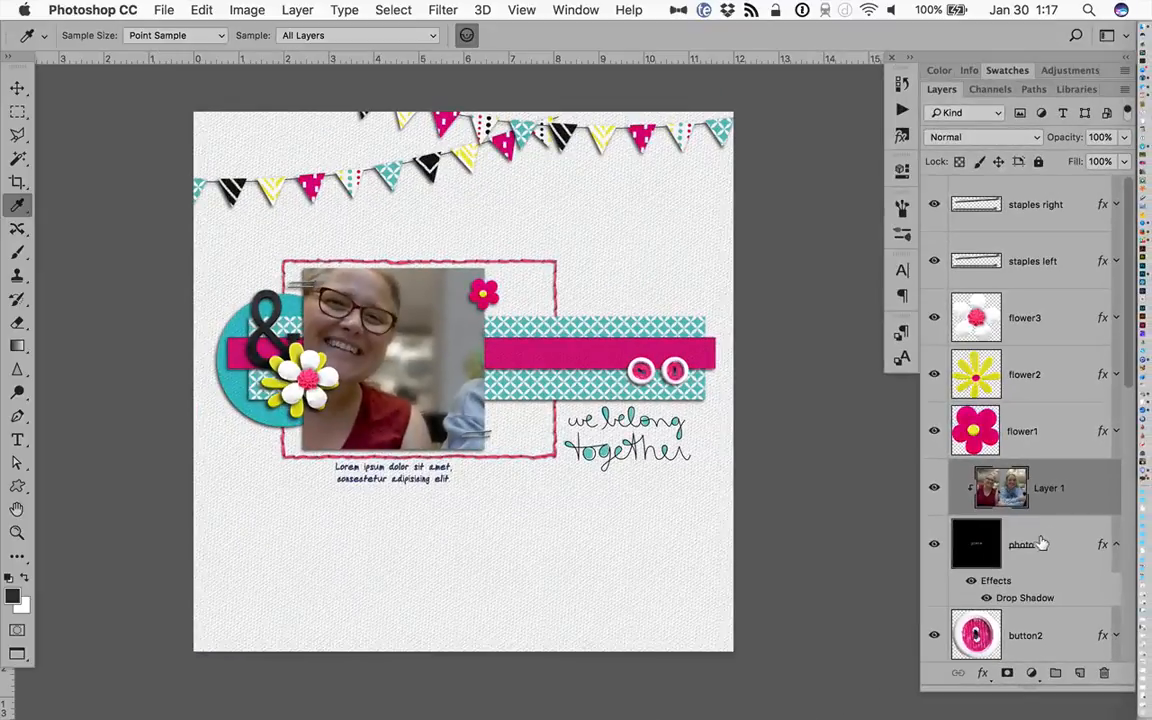
key(super+z)
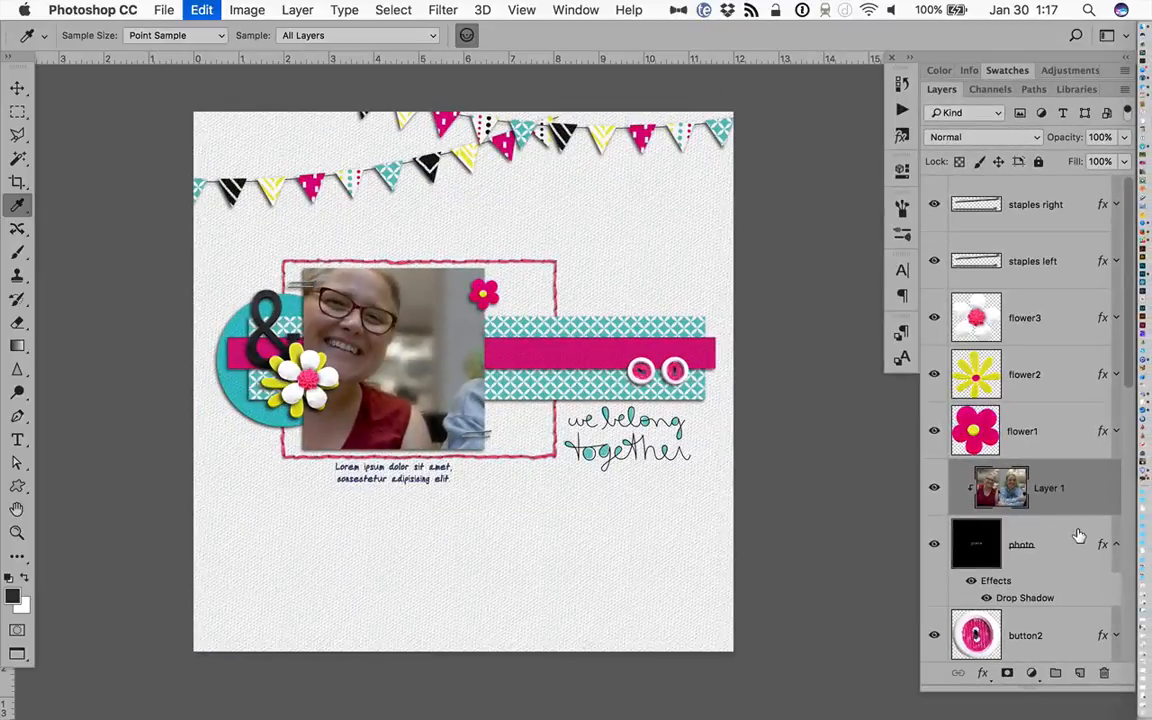
Scale the clipped picture proportionally to about 52% and fit it inside the stitched frame over the placeholder
key(super+t)
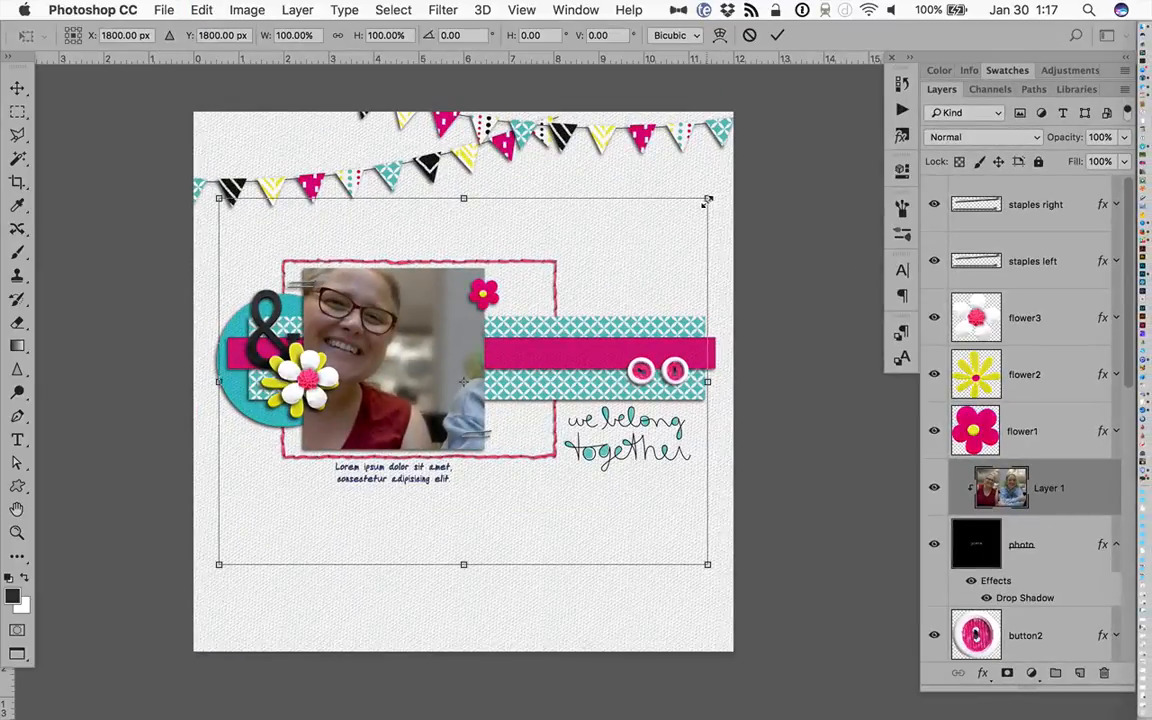
drag(708, 200, 598, 237)
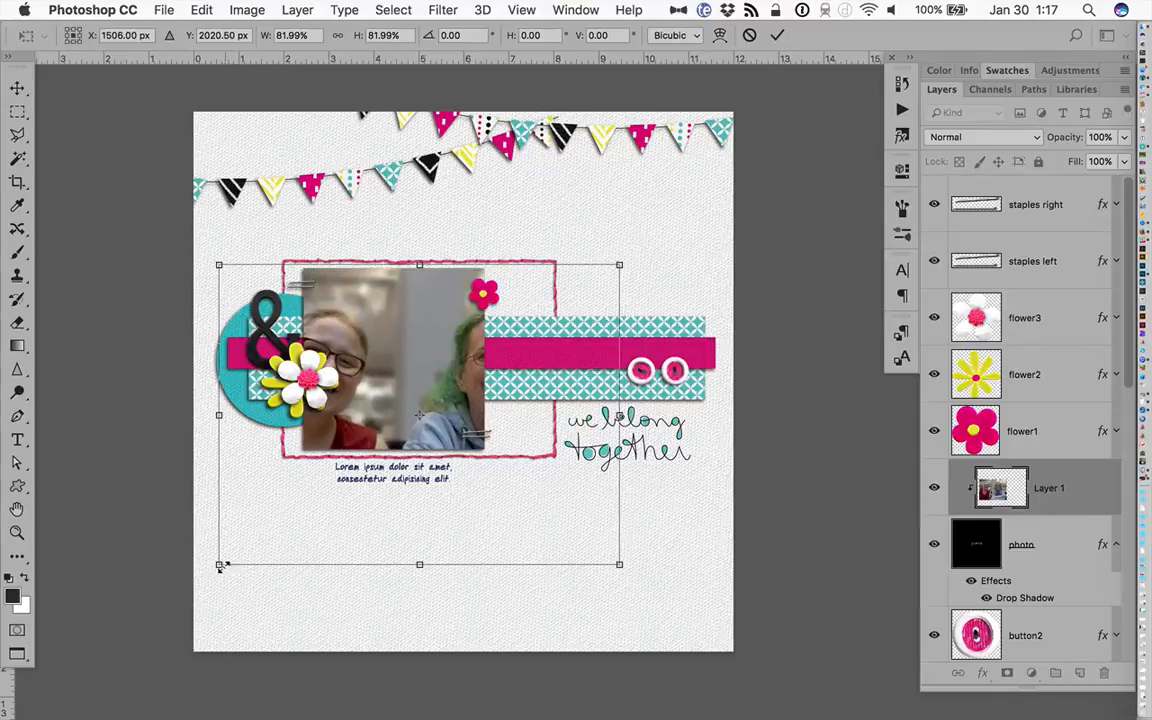
drag(219, 563, 297, 506)
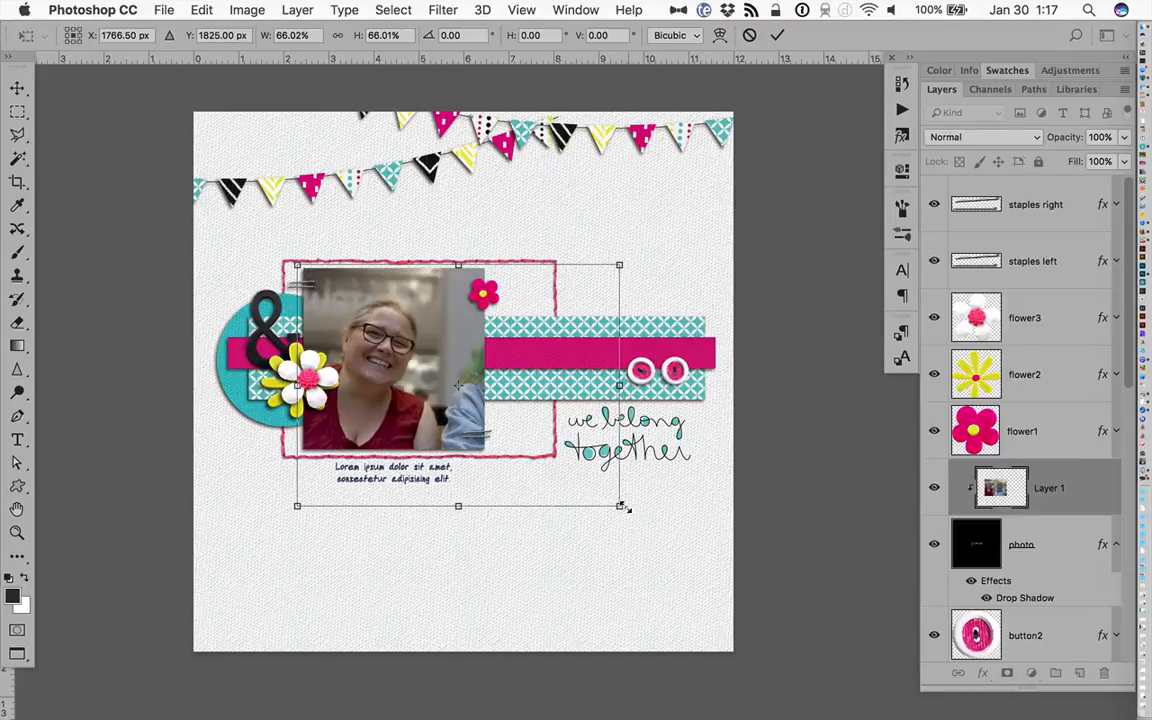
drag(572, 479, 541, 469)
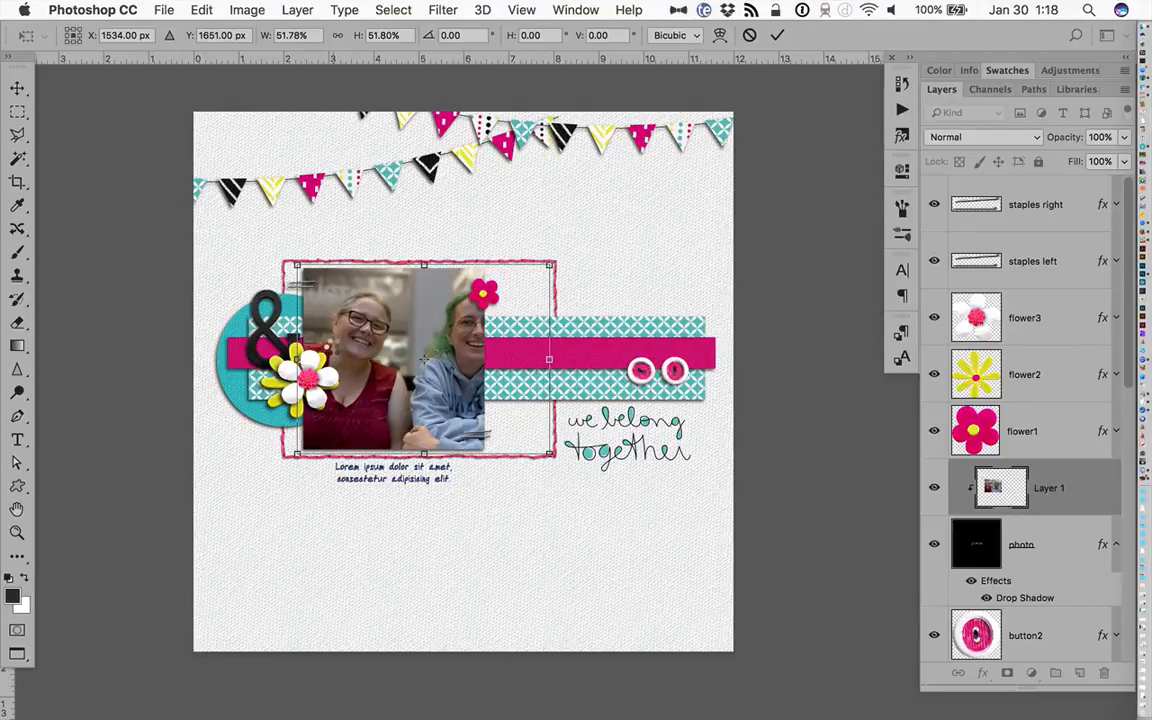
key(Return)
key(i)
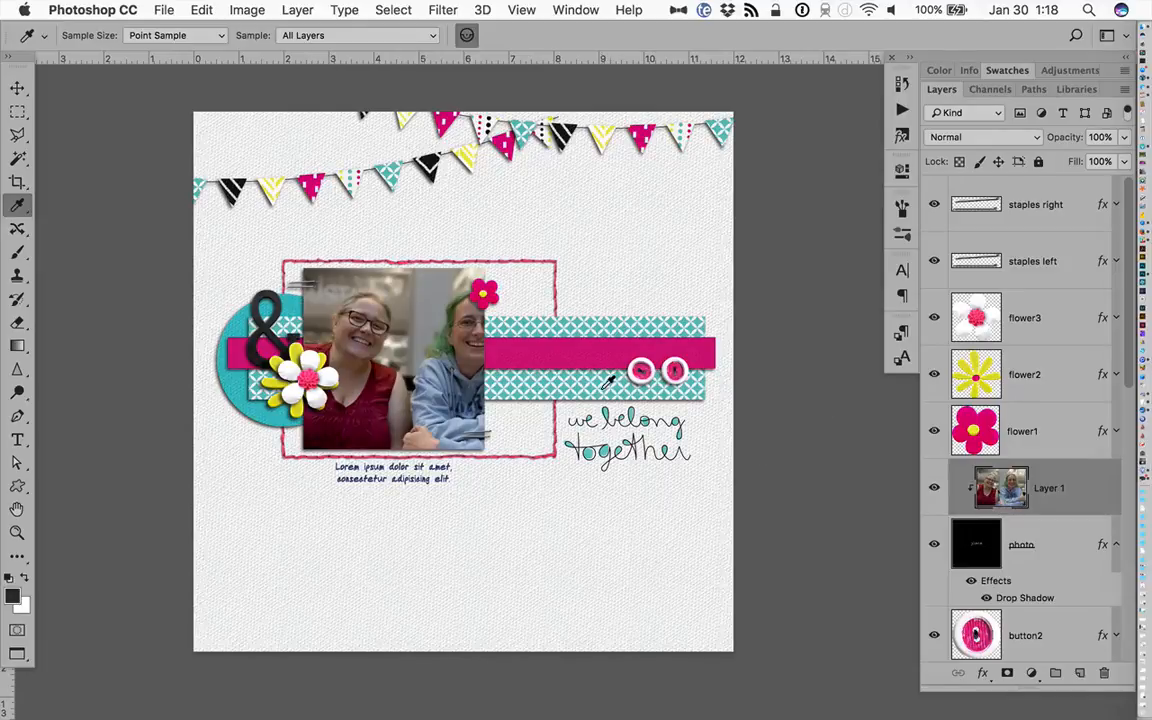
key(super+t)
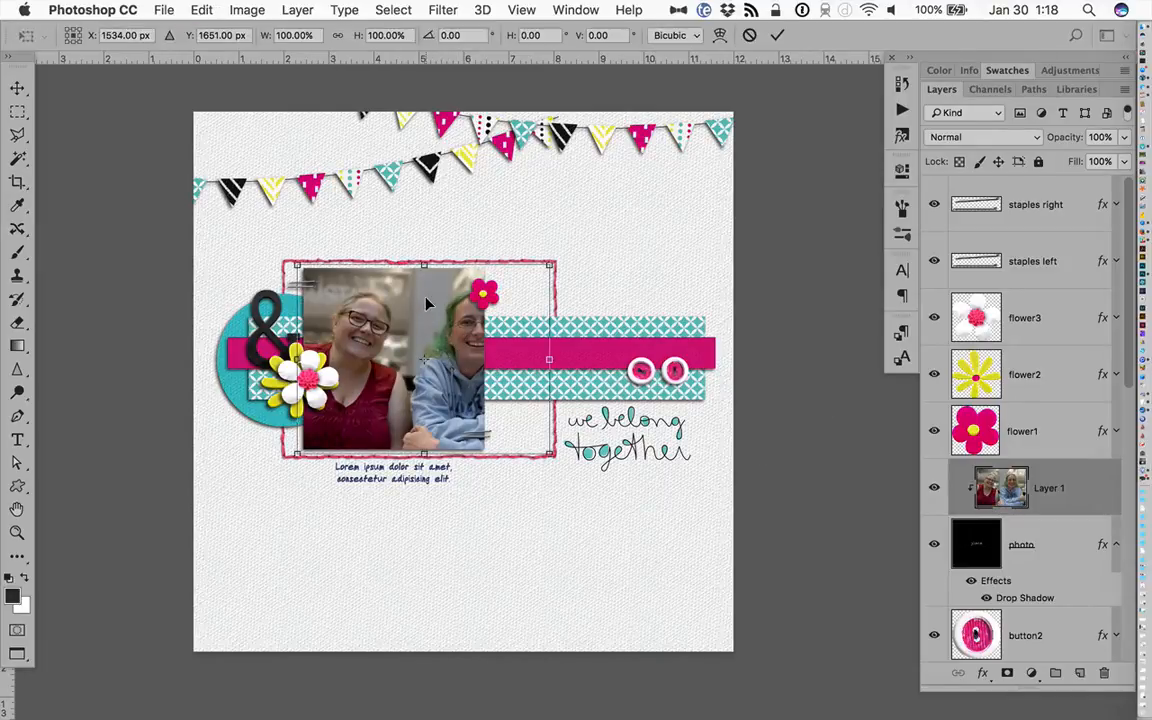
drag(426, 304, 405, 304)
key(Escape)
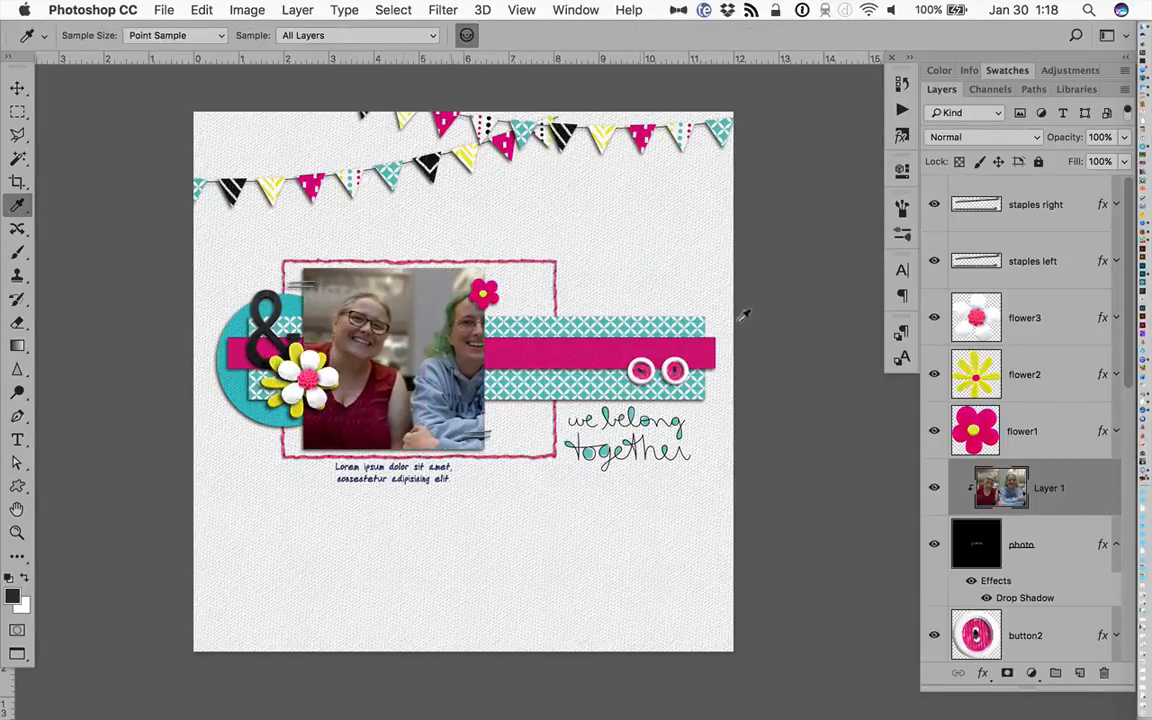
Stretch the photo placeholder layer's right edge to about 136% width so both people in the picture show
click(1033, 559)
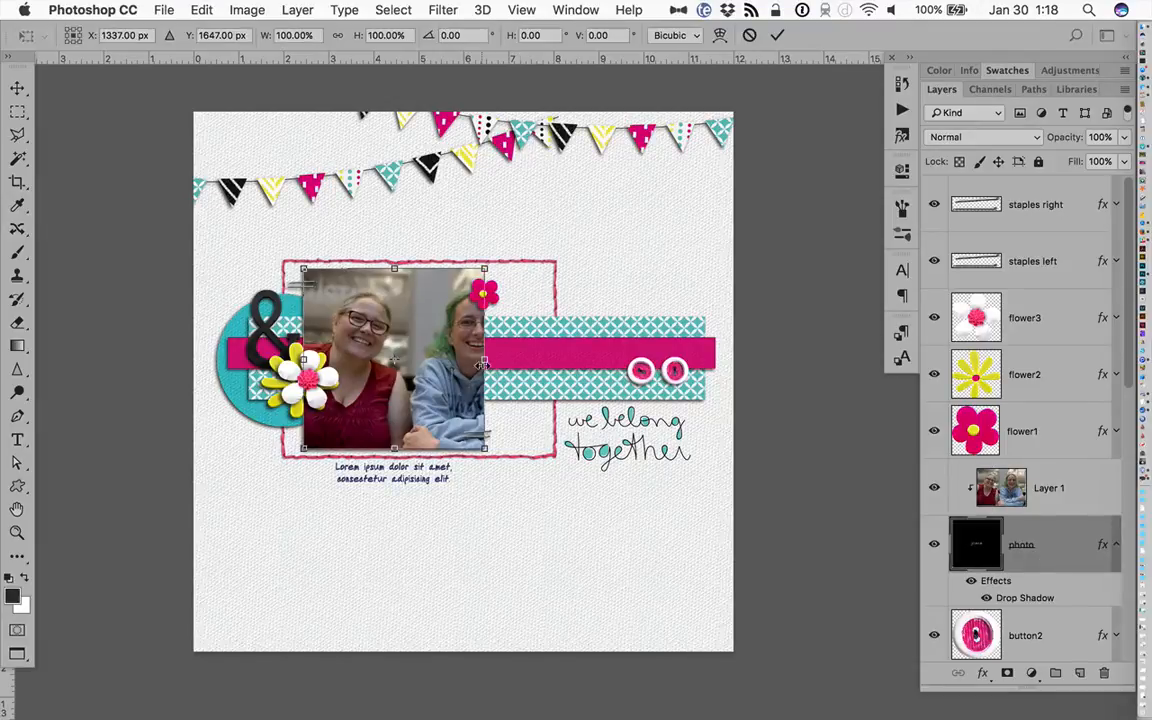
drag(502, 360, 550, 360)
key(Return)
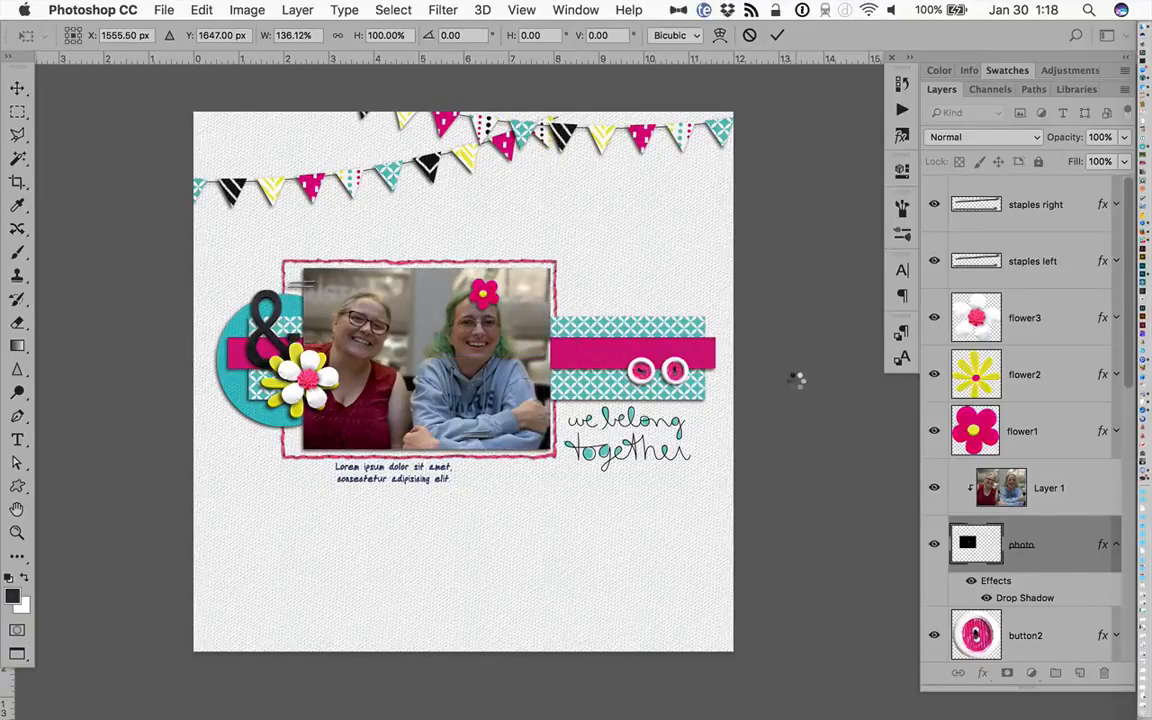
Nudge the widened photo placeholder slightly left to center it within the stitched frame
key(v)
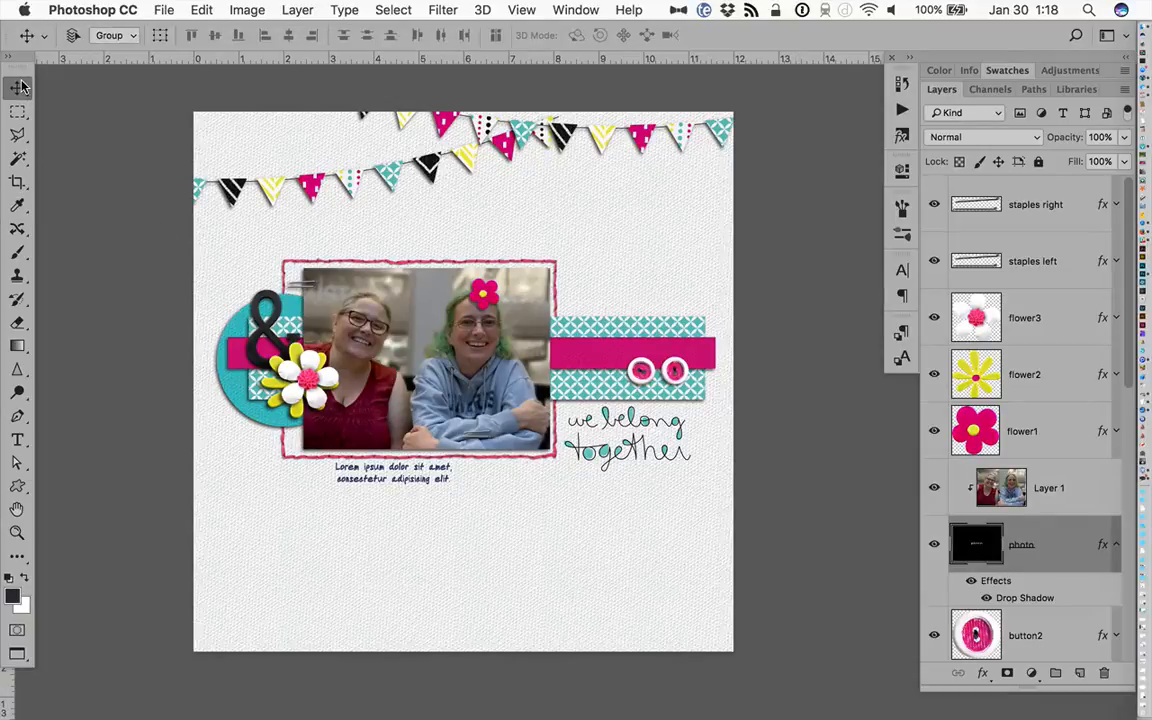
key(Left)
key(Left)
key(Left)
key(Left)
key(Left)
key(Left)
key(Left)
key(Left)
key(Left)
key(Left)
key(Left)
key(Left)
key(Left)
key(Left)
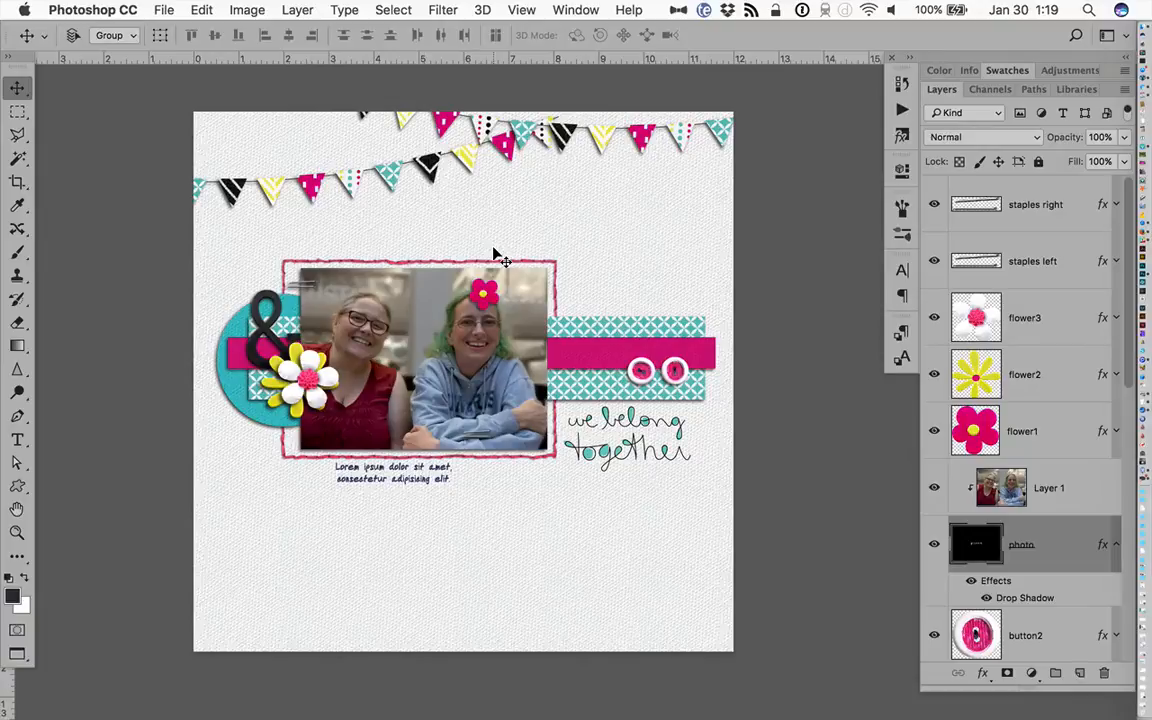
Move the flower1 element to the widened photo's upper-right corner with Auto-Select on, and turn Auto-Select back off
scroll(958, 433, down, 5)
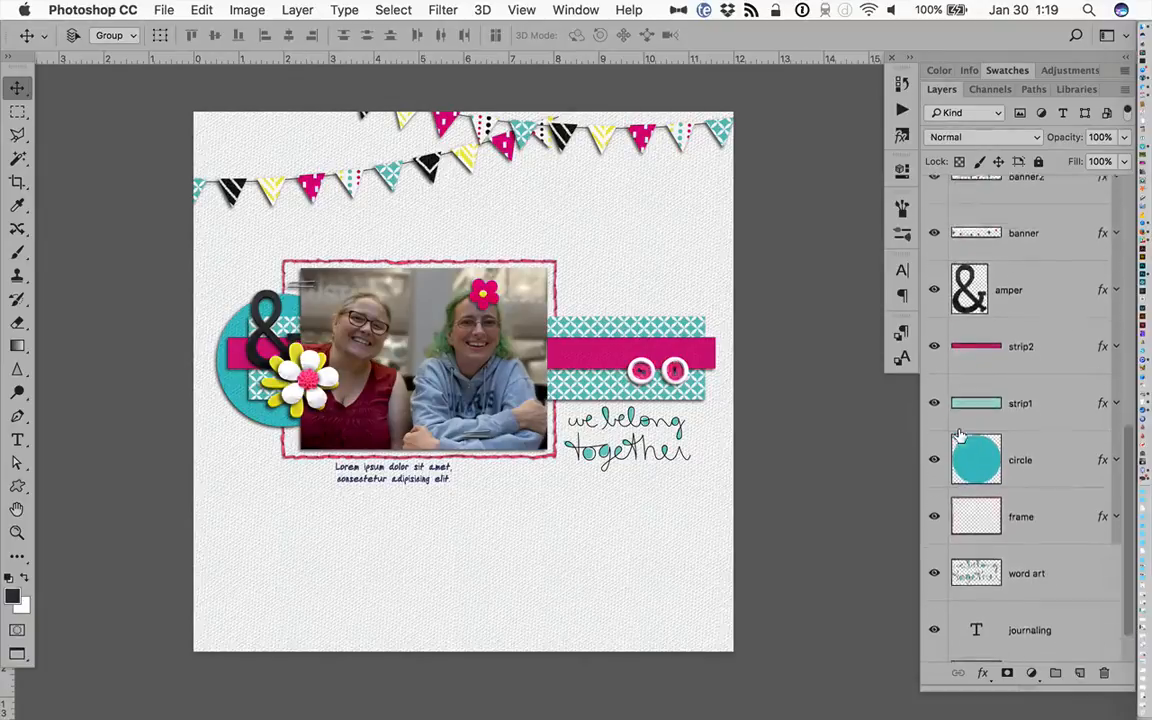
scroll(958, 433, up, 5)
scroll(958, 433, down, 5)
scroll(958, 433, up, 5)
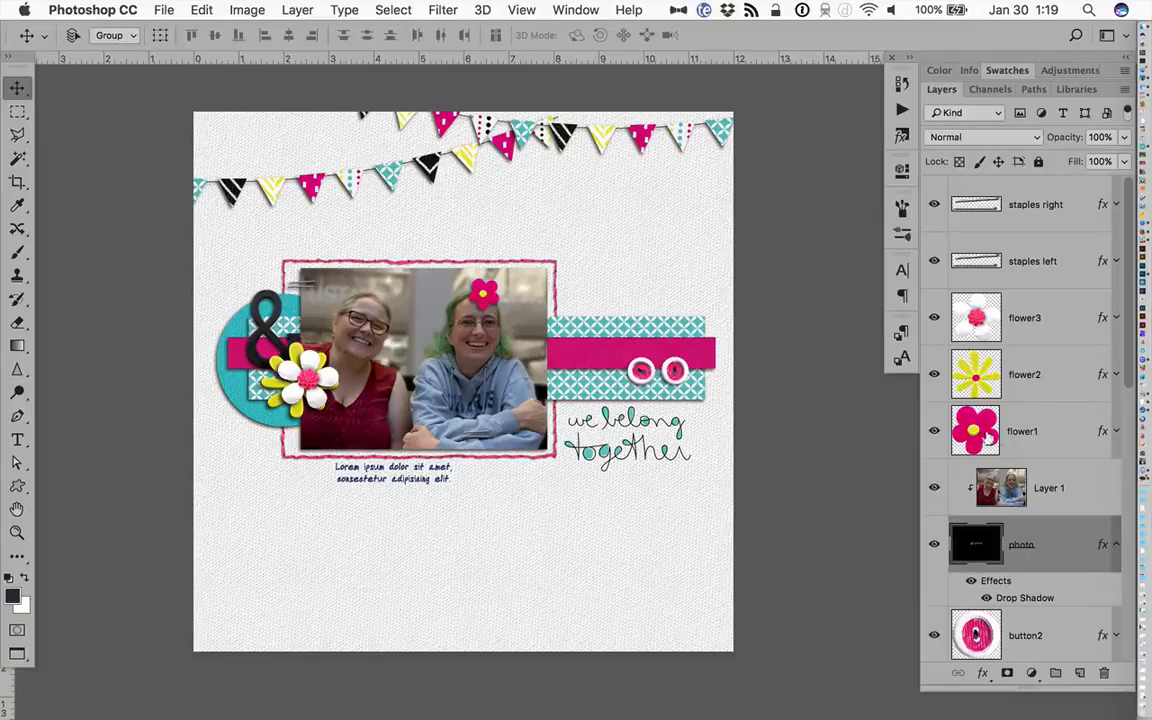
click(1041, 431)
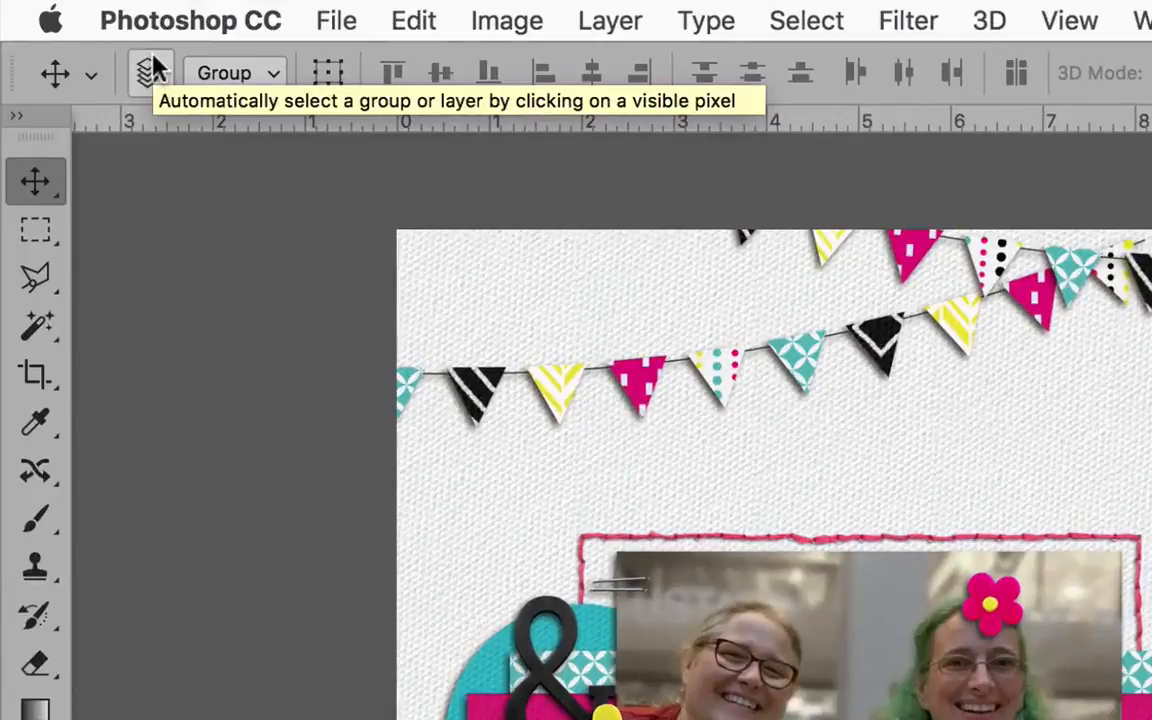
click(148, 72)
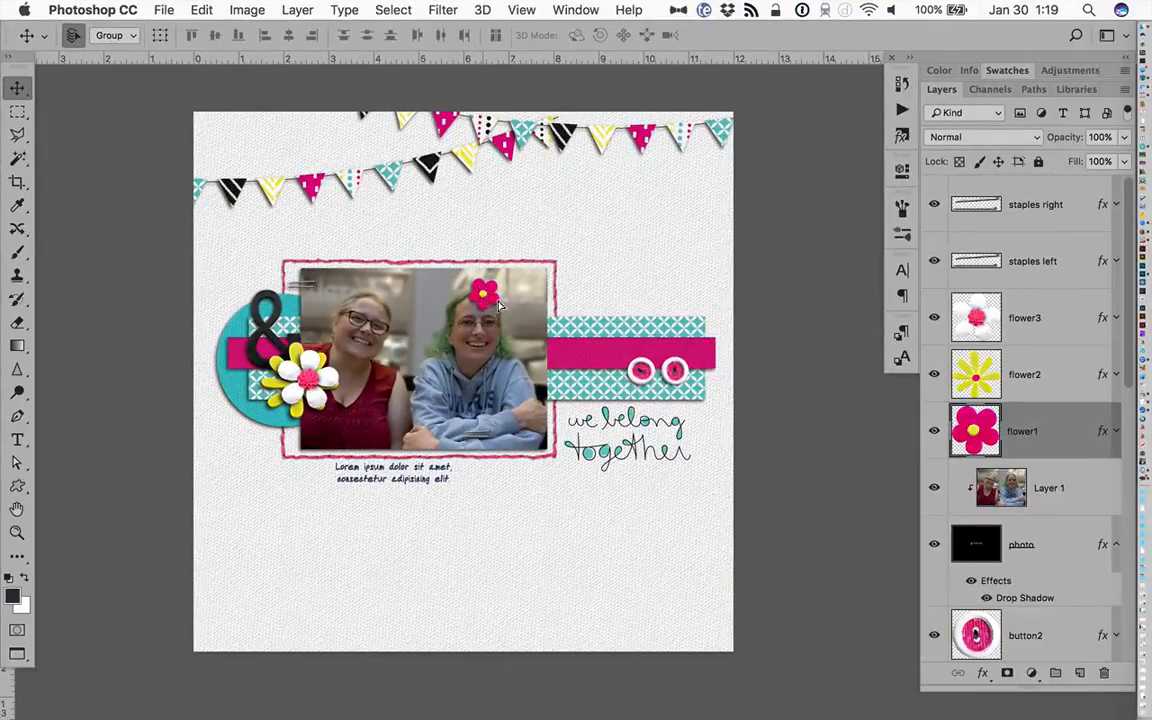
drag(483, 296, 542, 298)
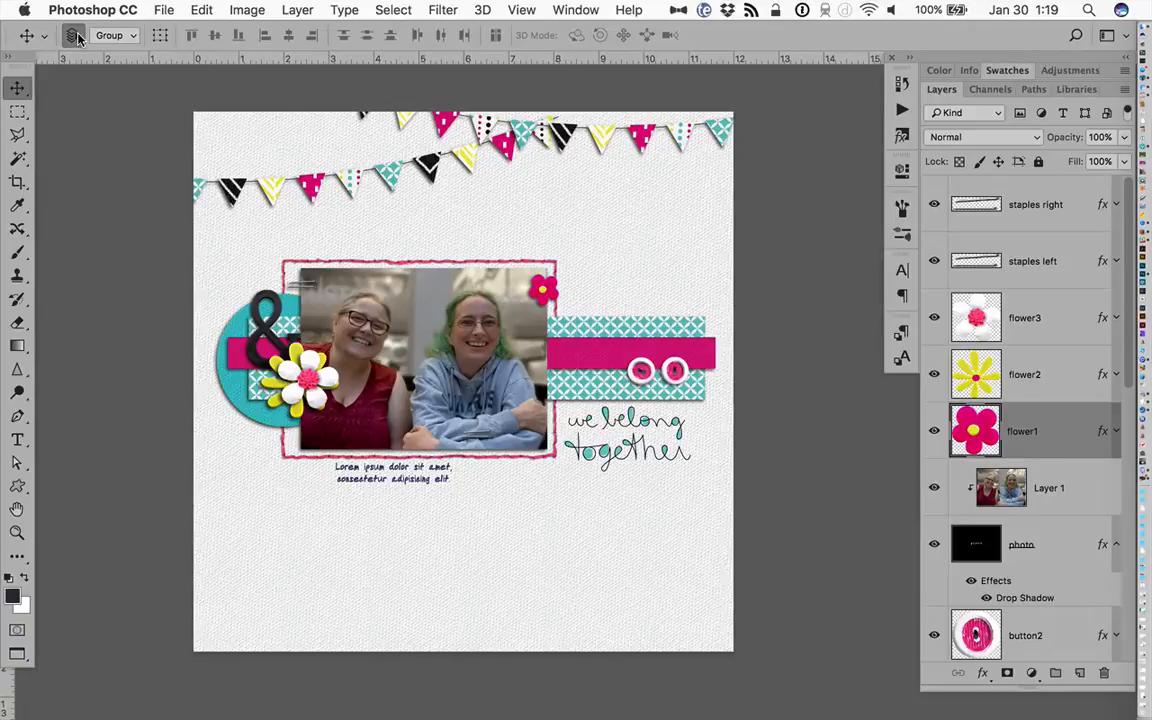
click(74, 36)
Hide the word art layer
scroll(1030, 460, down, 10)
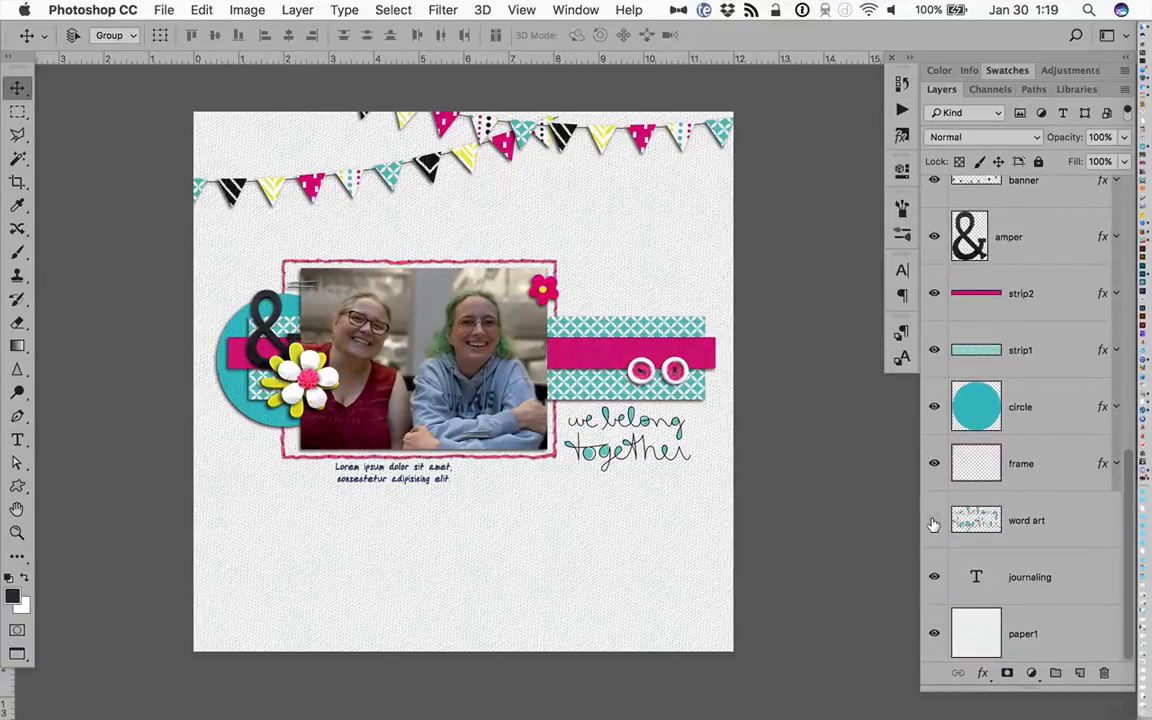
click(933, 521)
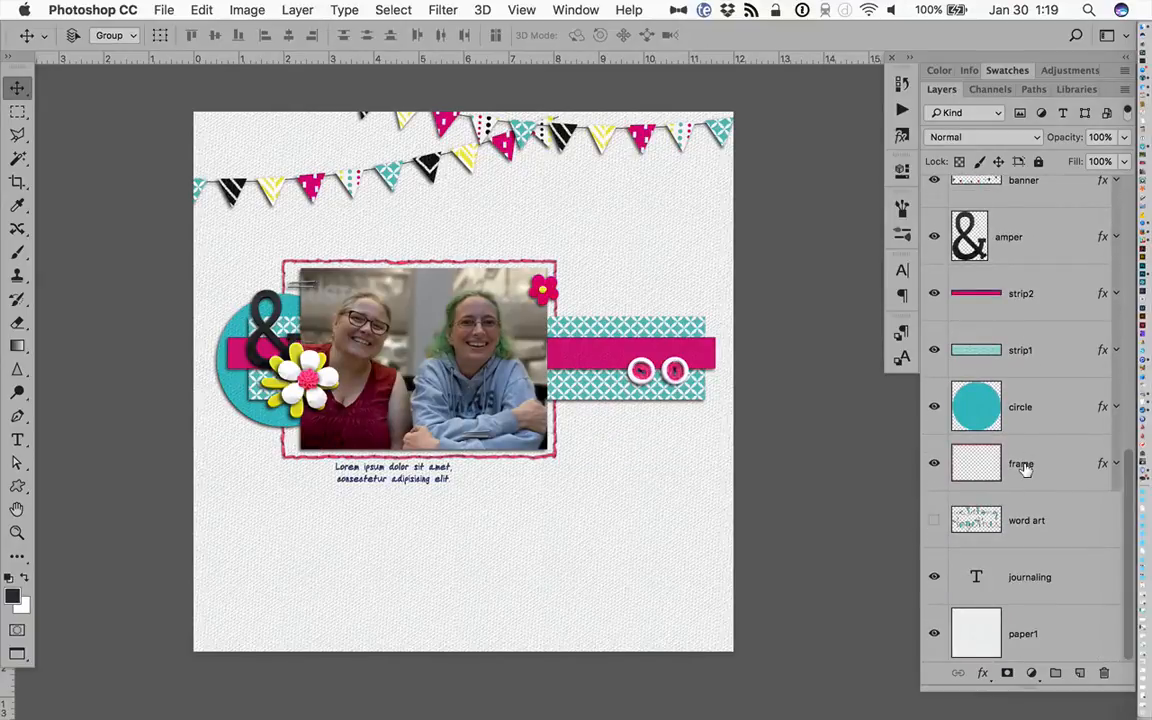
Sample the green hair in the photo and refine the foreground color to the more saturated, in-gamut green 1f793c
key(i)
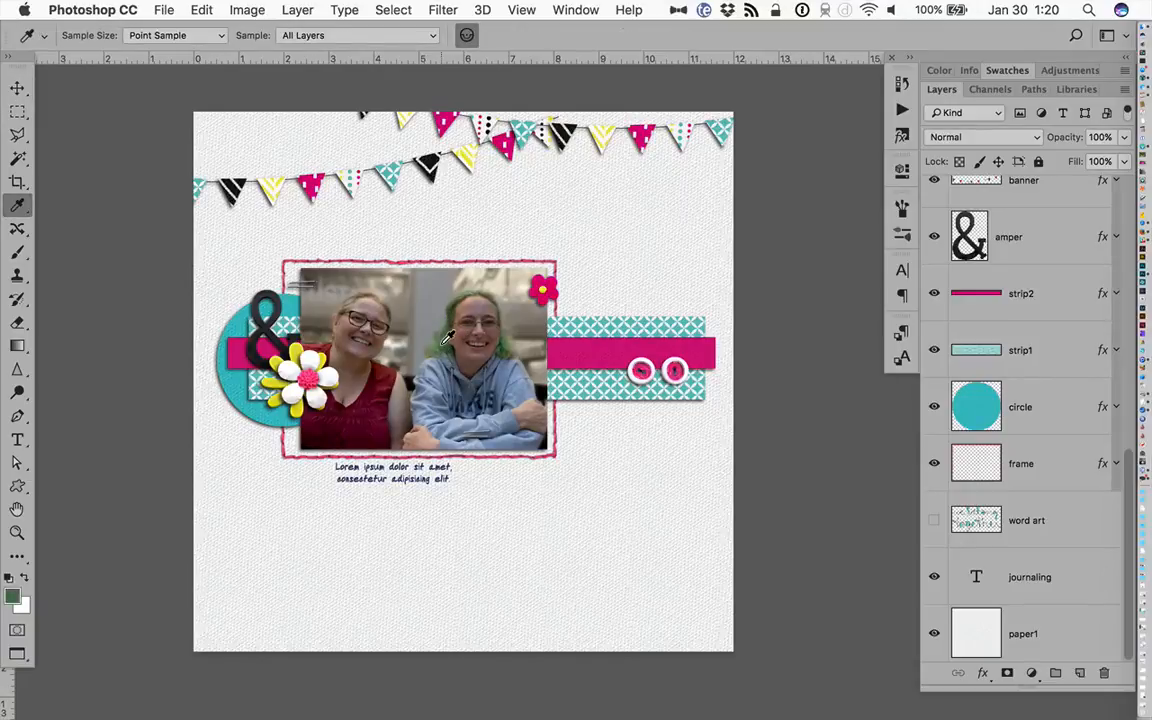
click(402, 303)
click(13, 597)
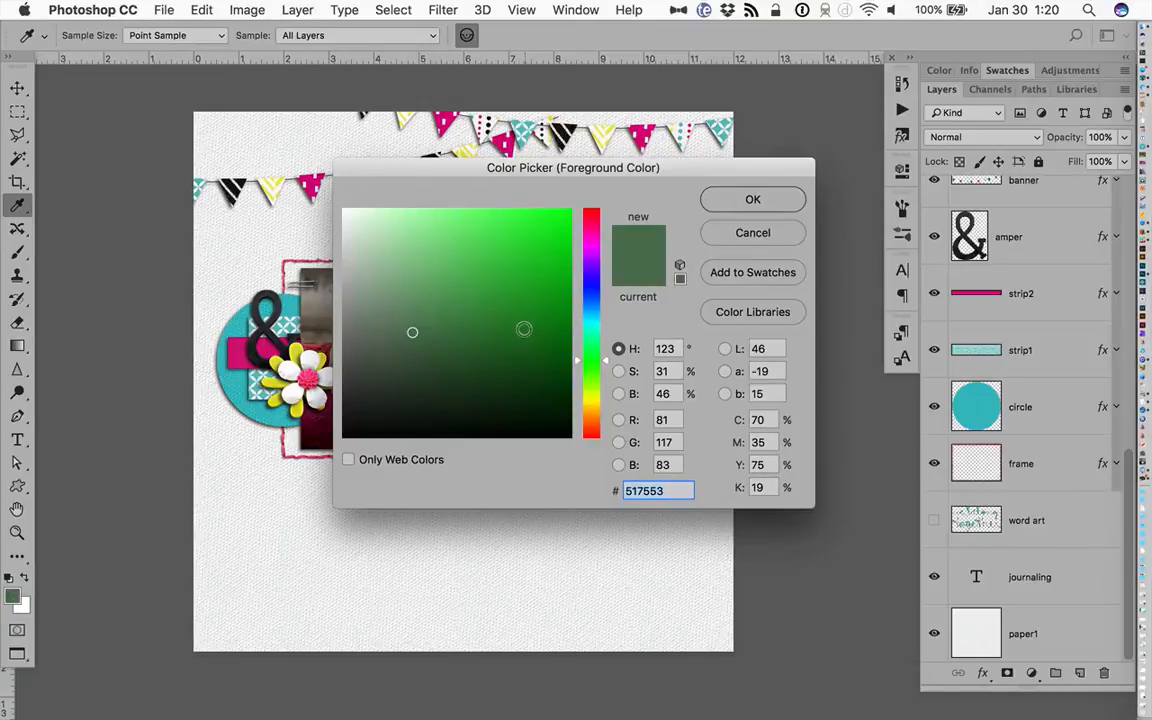
click(519, 329)
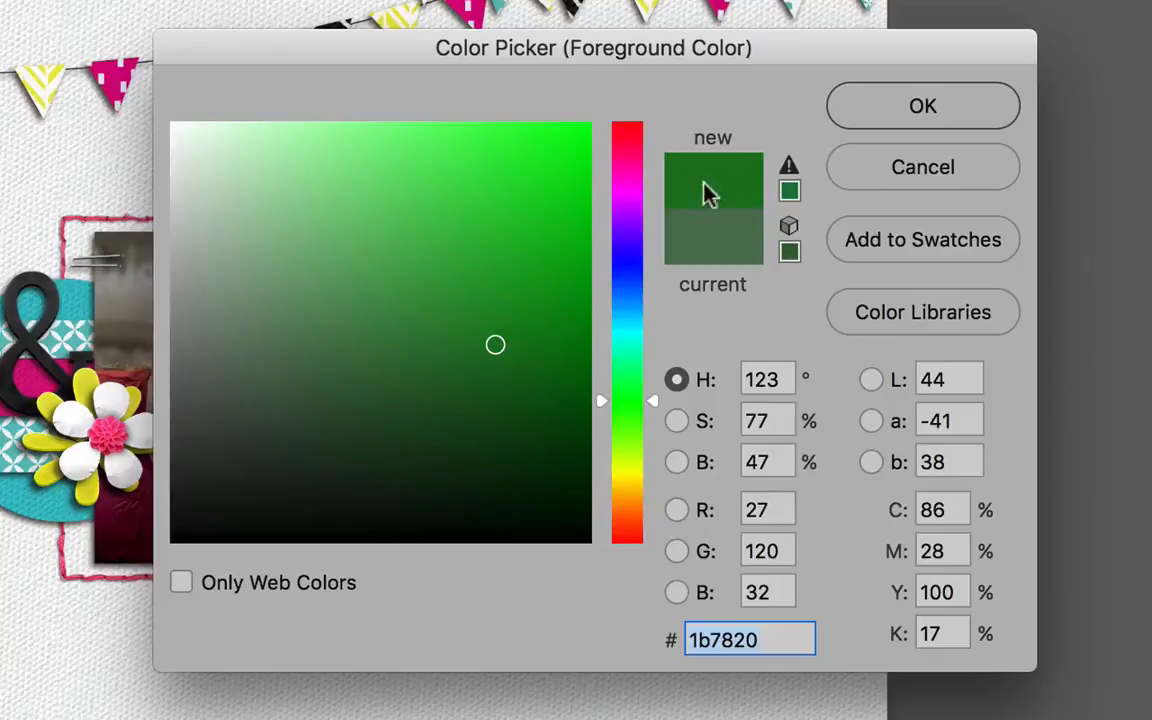
click(790, 190)
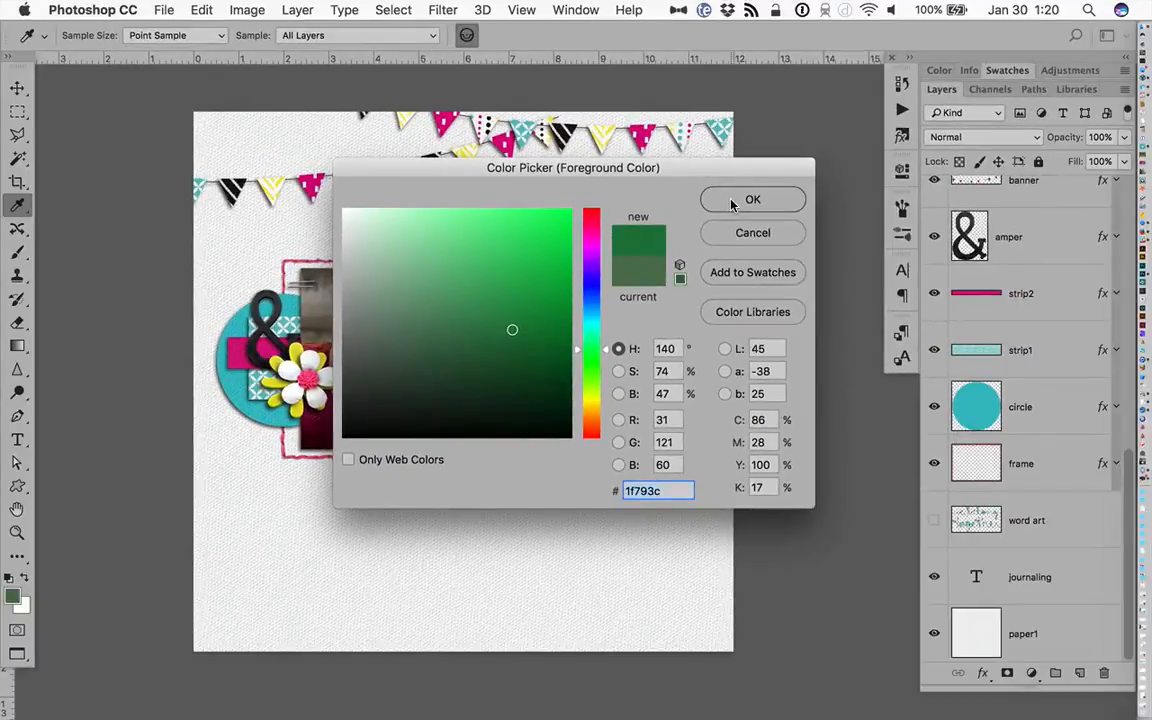
click(752, 200)
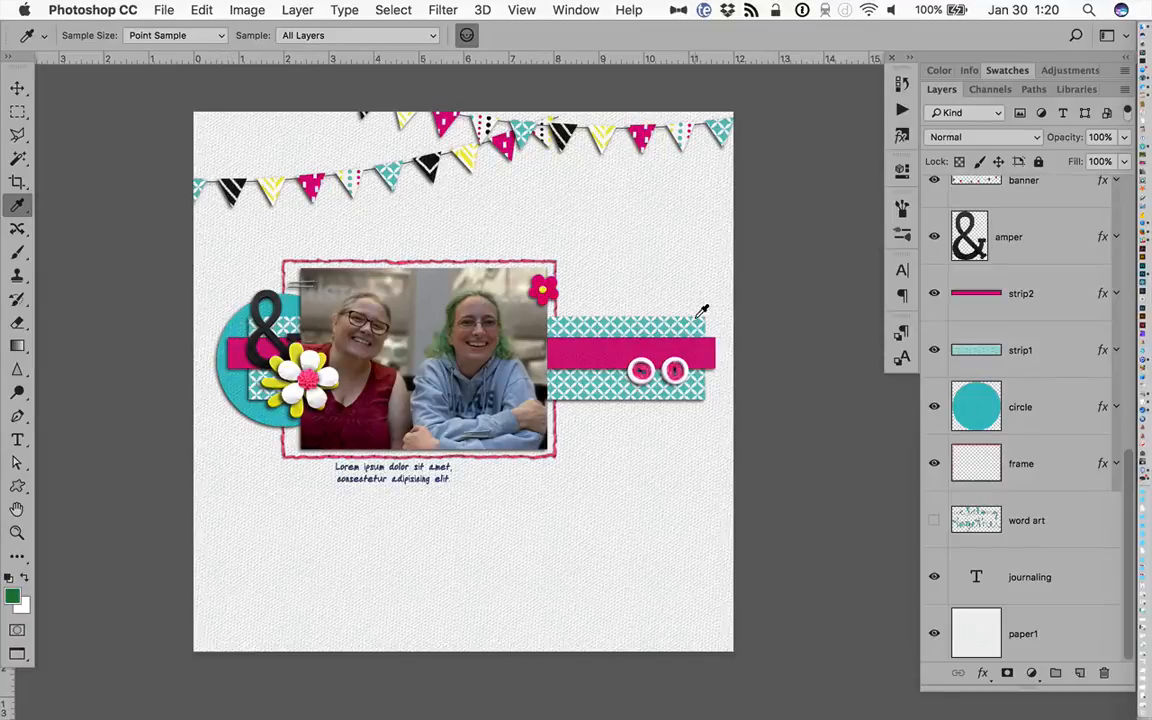
Recolor the circle by clipping a new layer to it, filled with the green foreground color and set to Color blend mode
click(1061, 414)
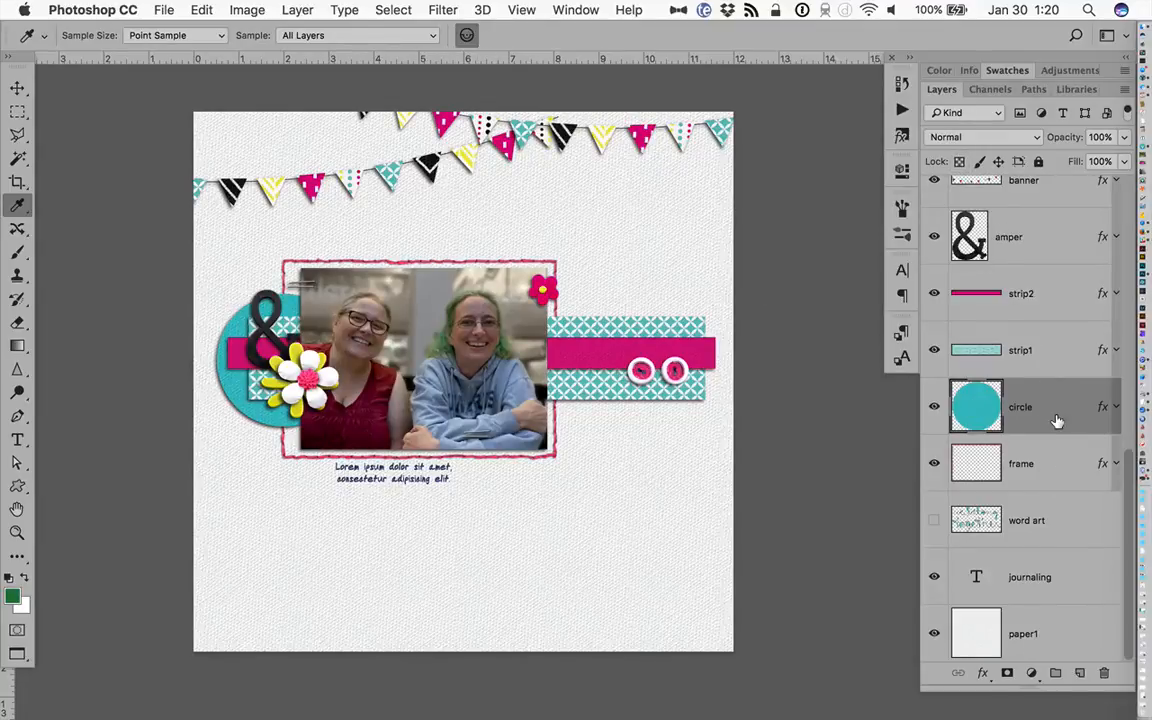
click(1079, 675)
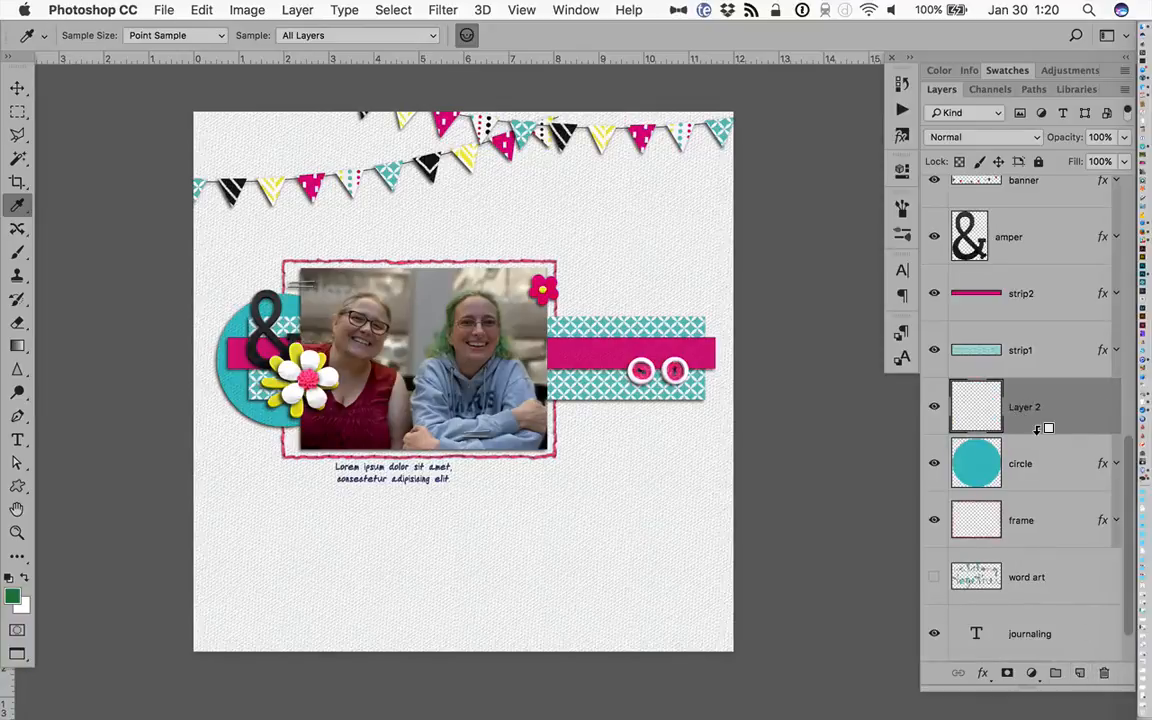
alt+click(1042, 429)
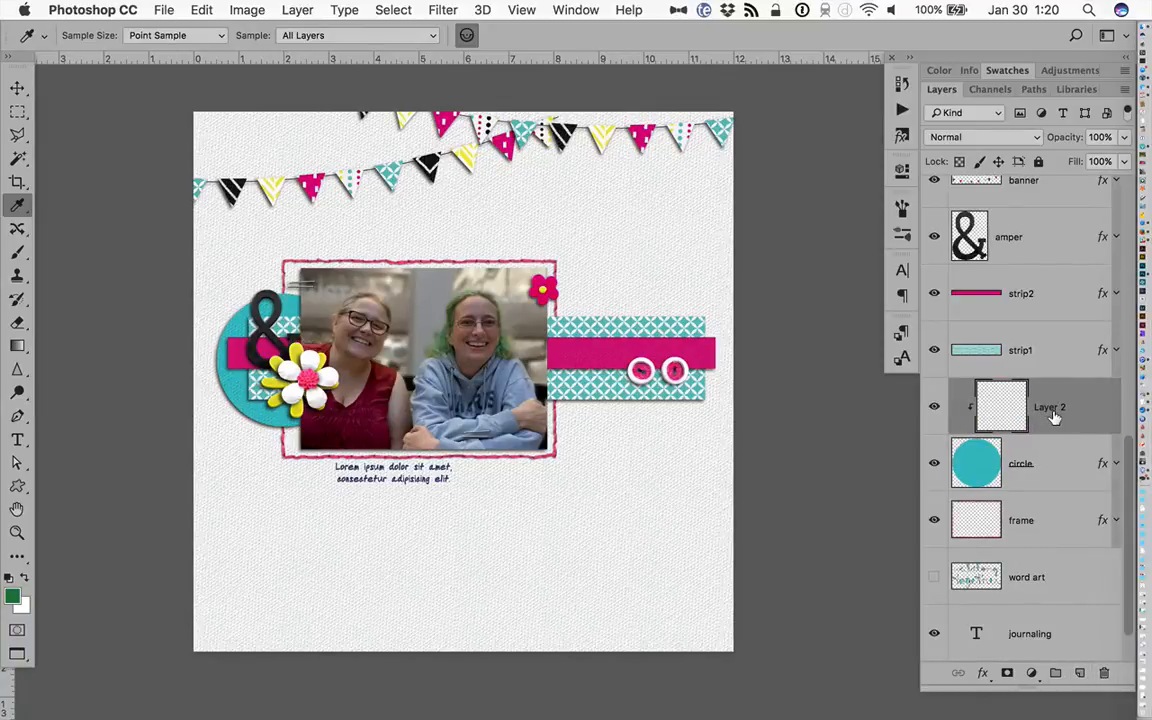
key(alt+BackSpace)
click(985, 137)
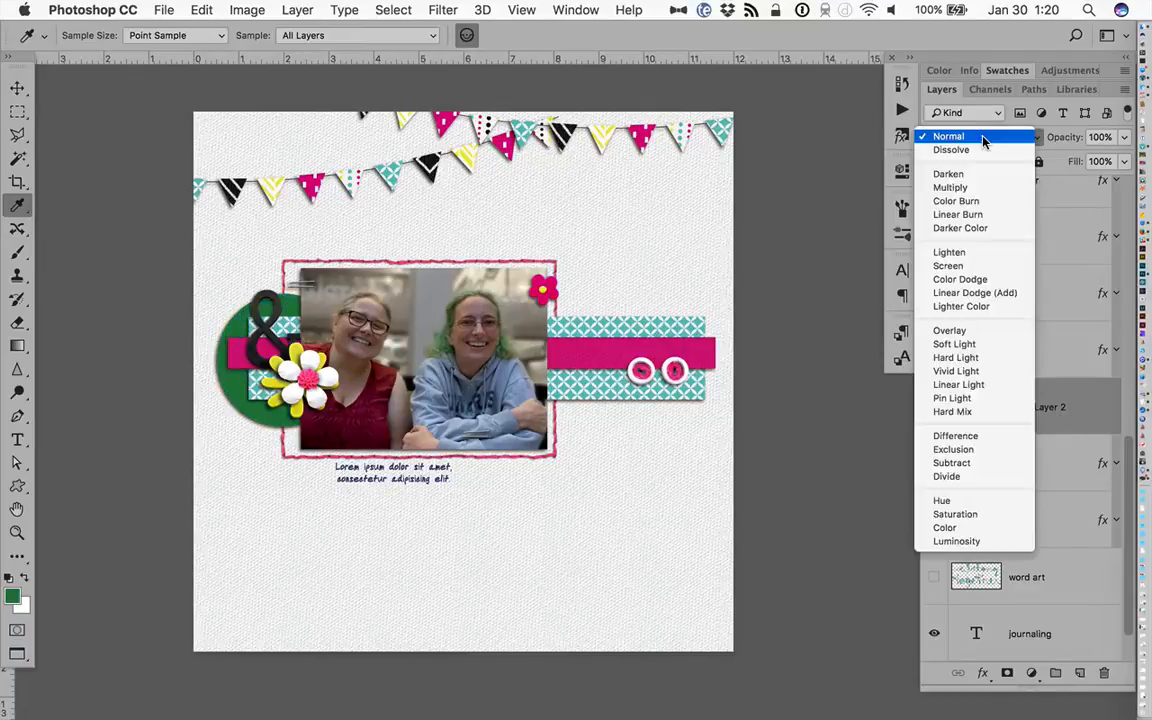
click(989, 527)
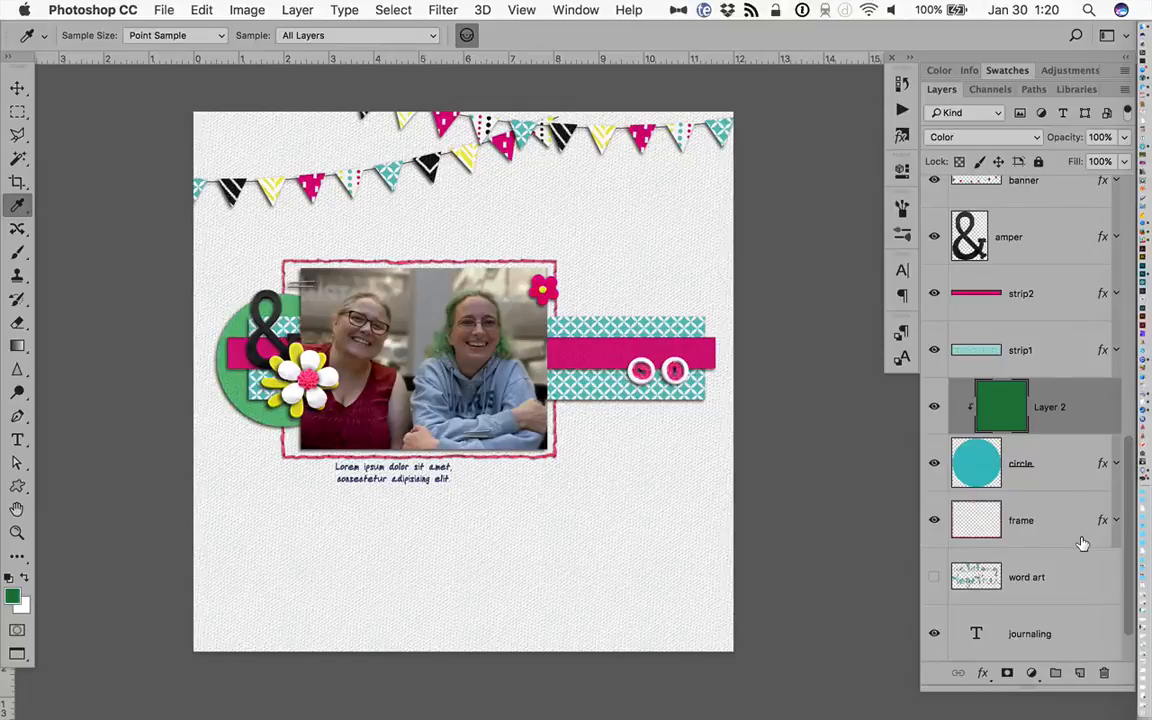
Change the blend mode of the green layer clipped to the circle to Hue
click(988, 138)
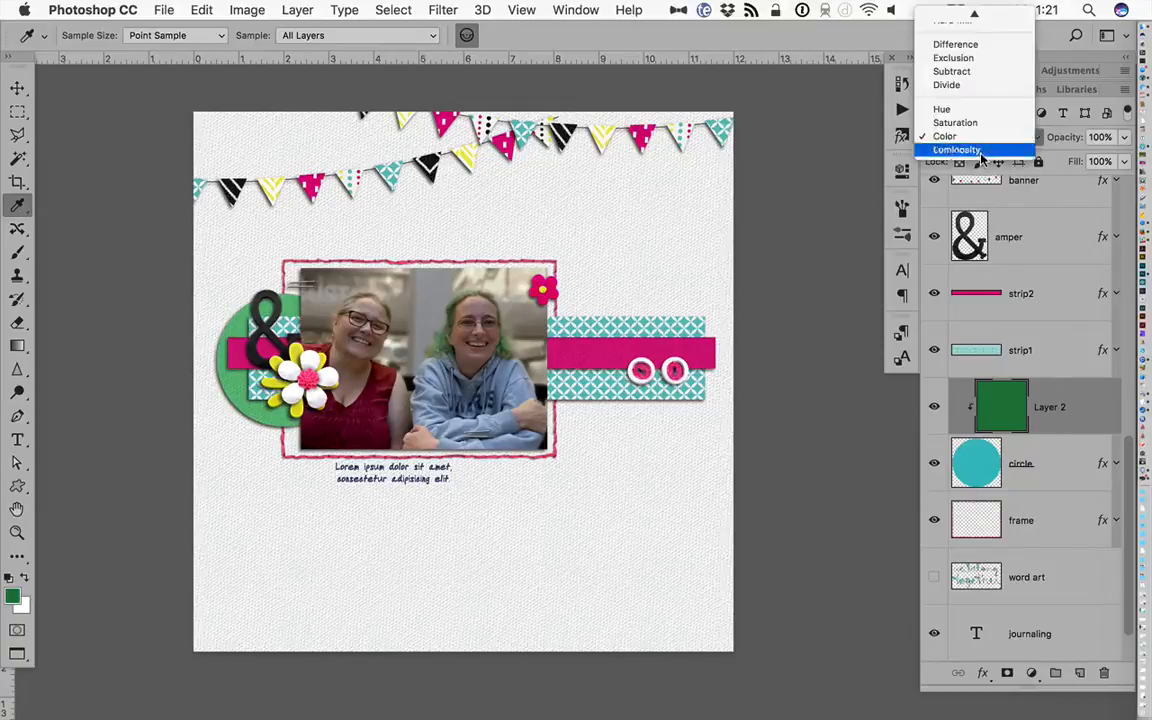
click(986, 116)
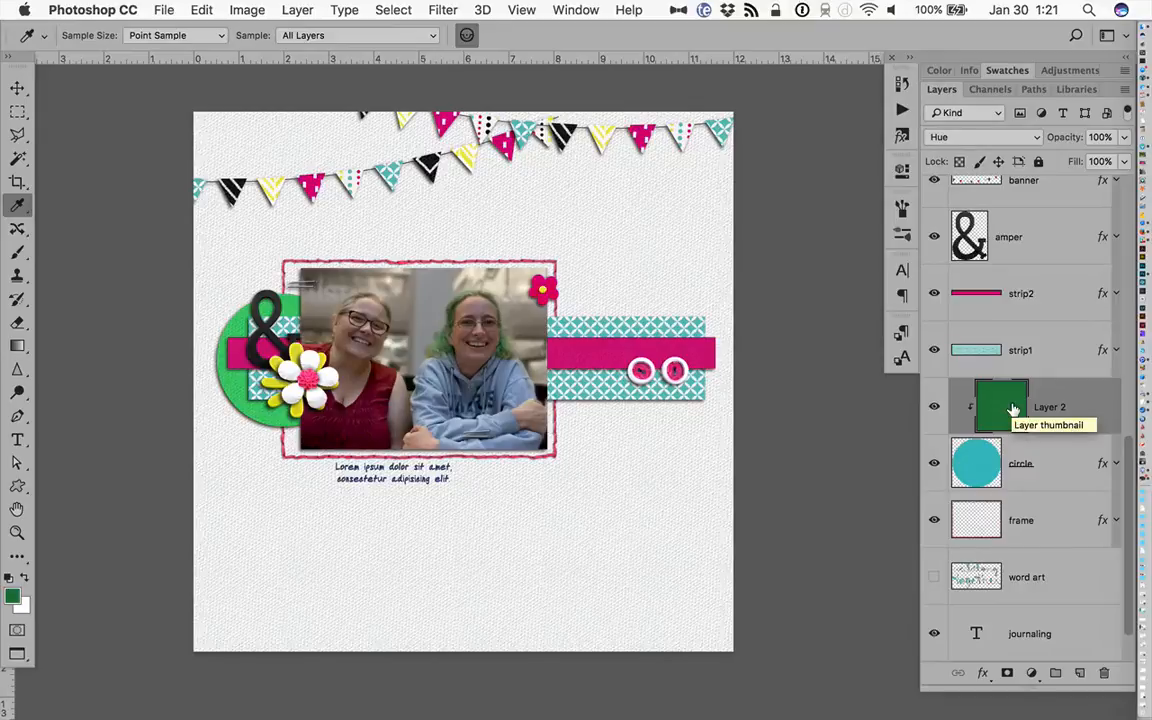
Recolor strip1 by clipping a new layer to it, filled with the green foreground color and set to Hue blend mode
click(1045, 348)
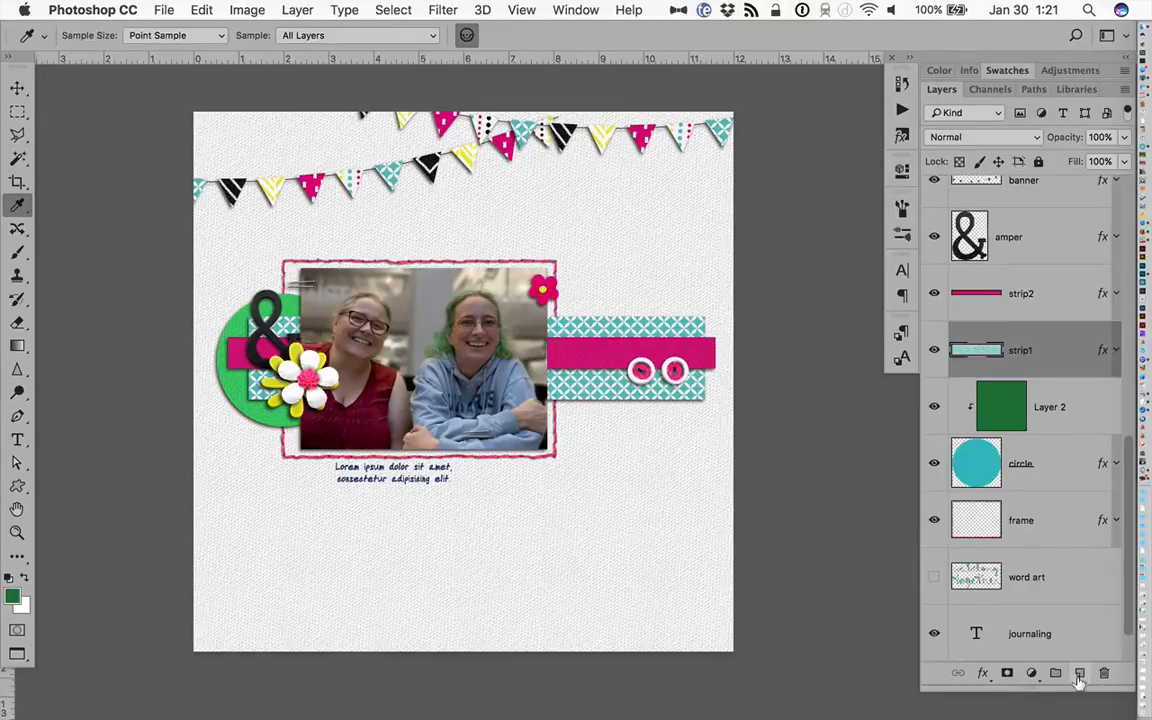
key(super+shift+alt+n)
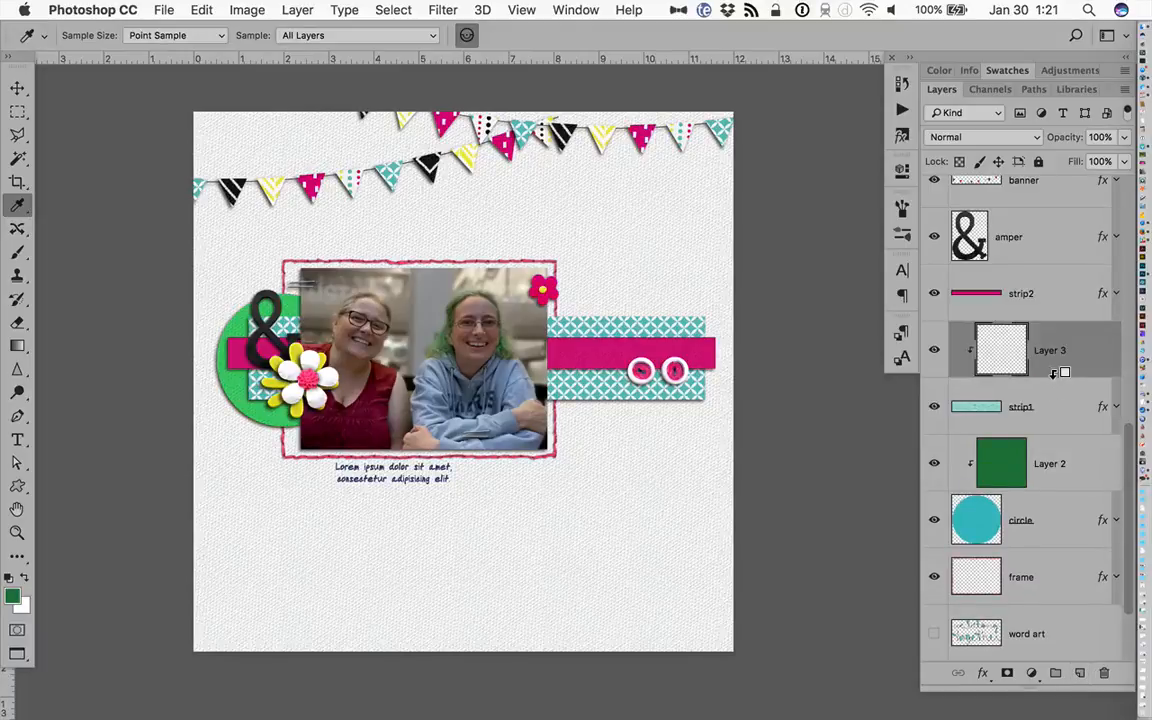
alt+click(1055, 373)
key(alt+BackSpace)
click(957, 140)
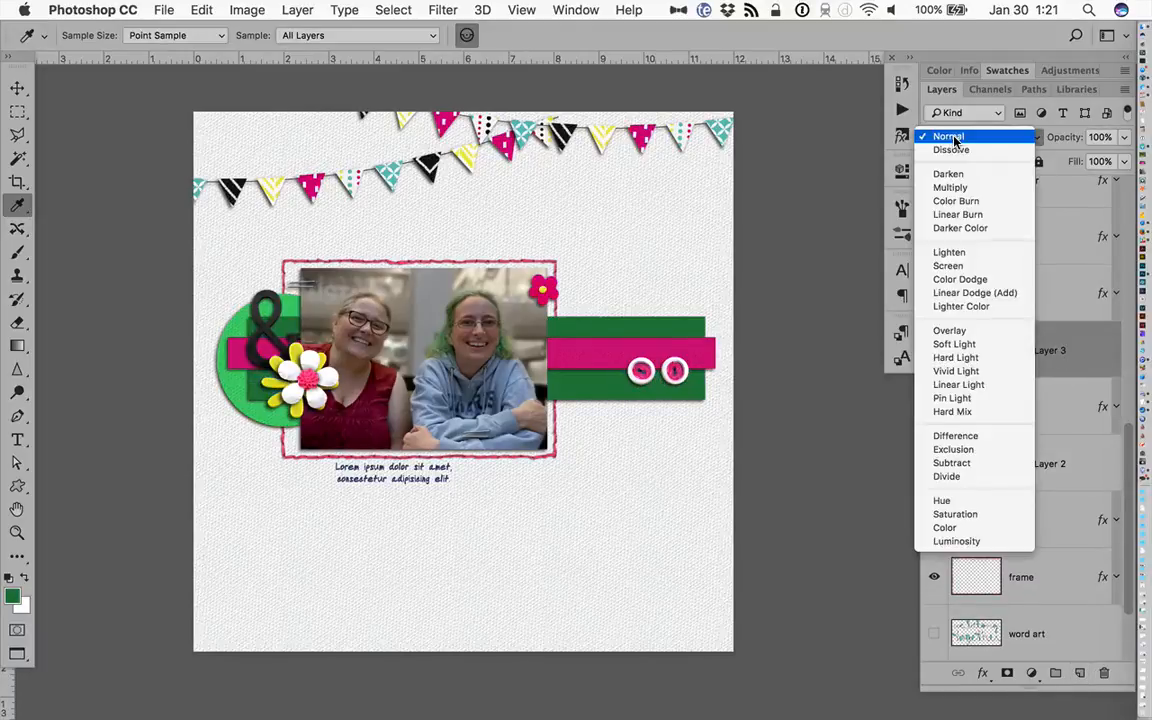
click(960, 502)
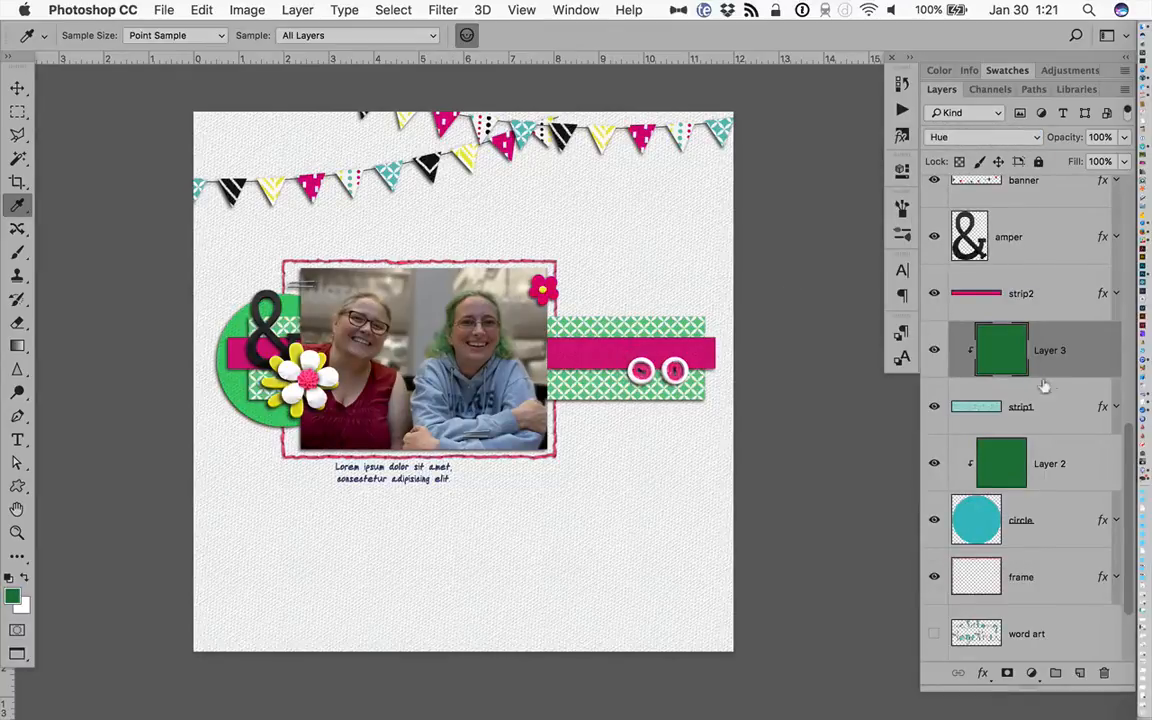
Brighten the photo on Layer 1 with Levels, setting the white input level to 219
scroll(1054, 386, up, 10)
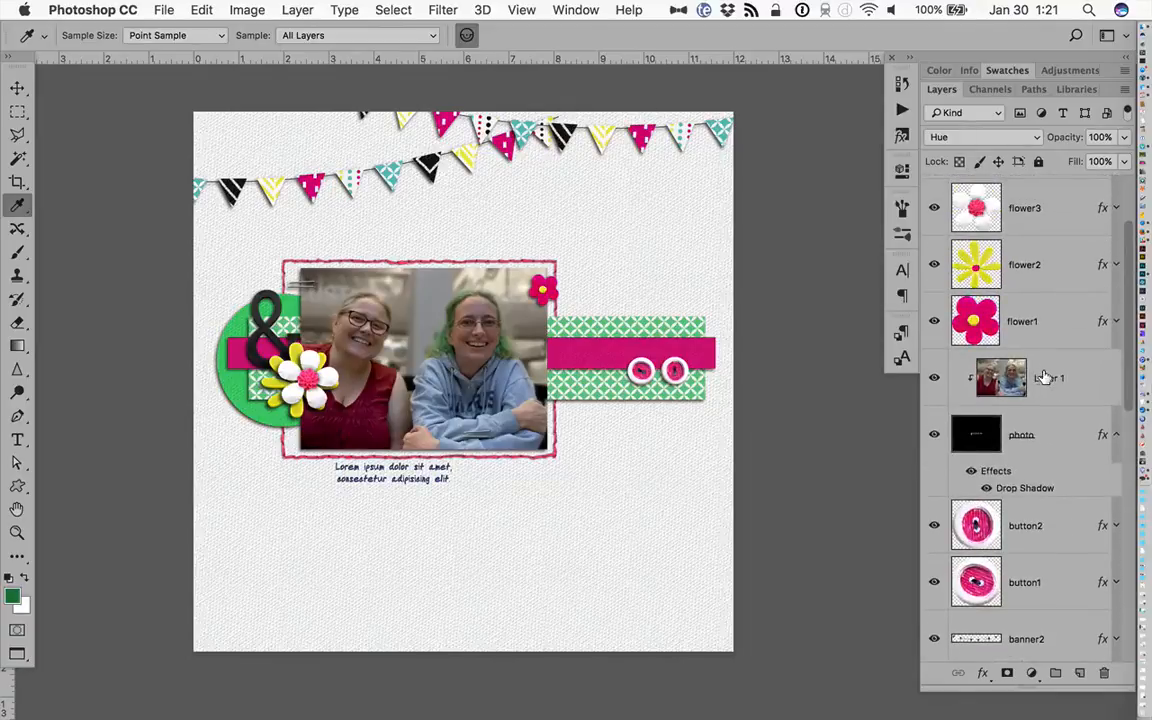
click(1041, 379)
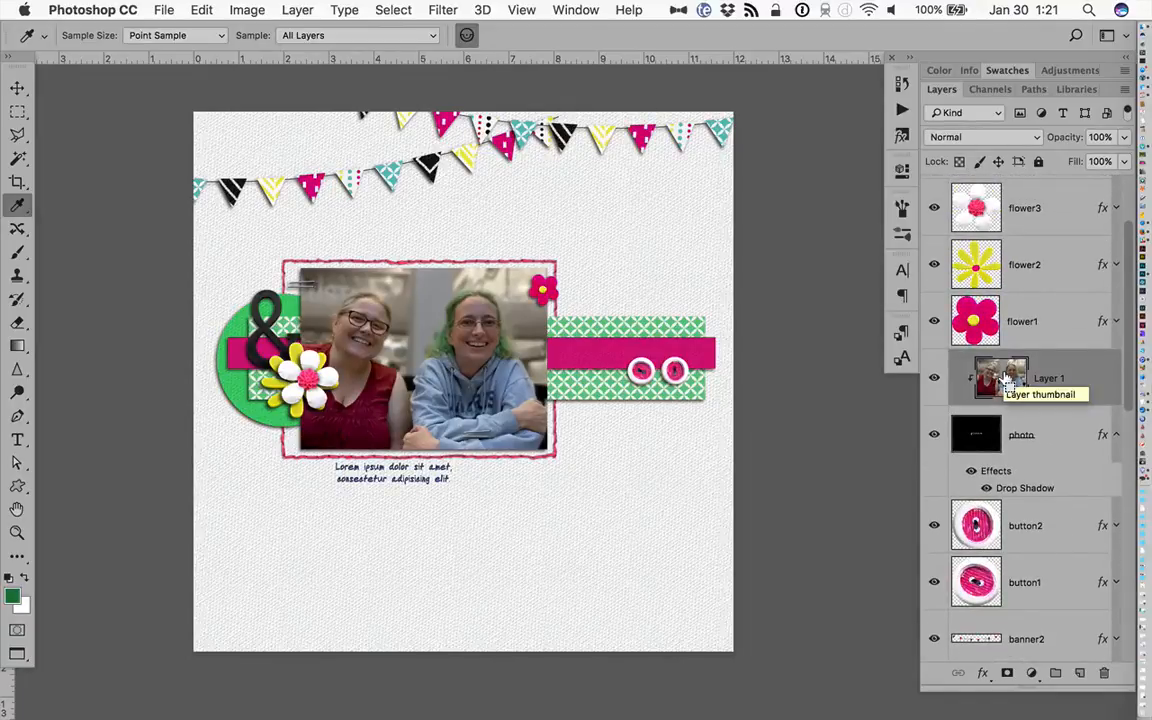
key(super+l)
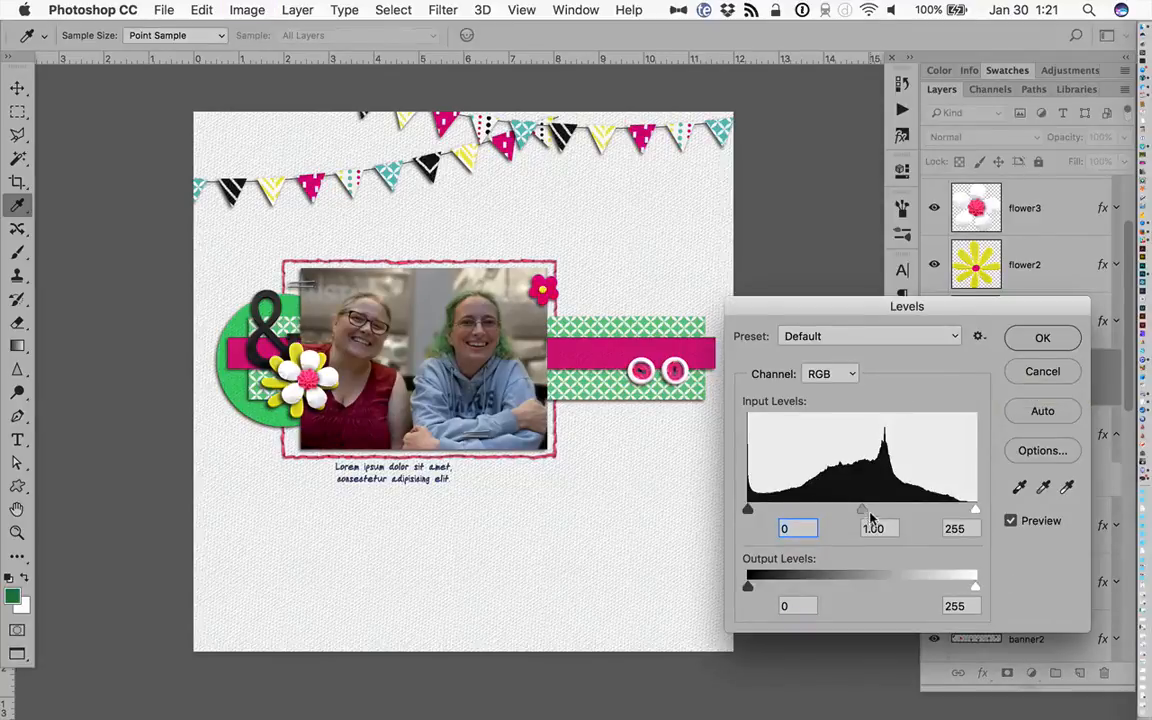
drag(971, 513, 943, 513)
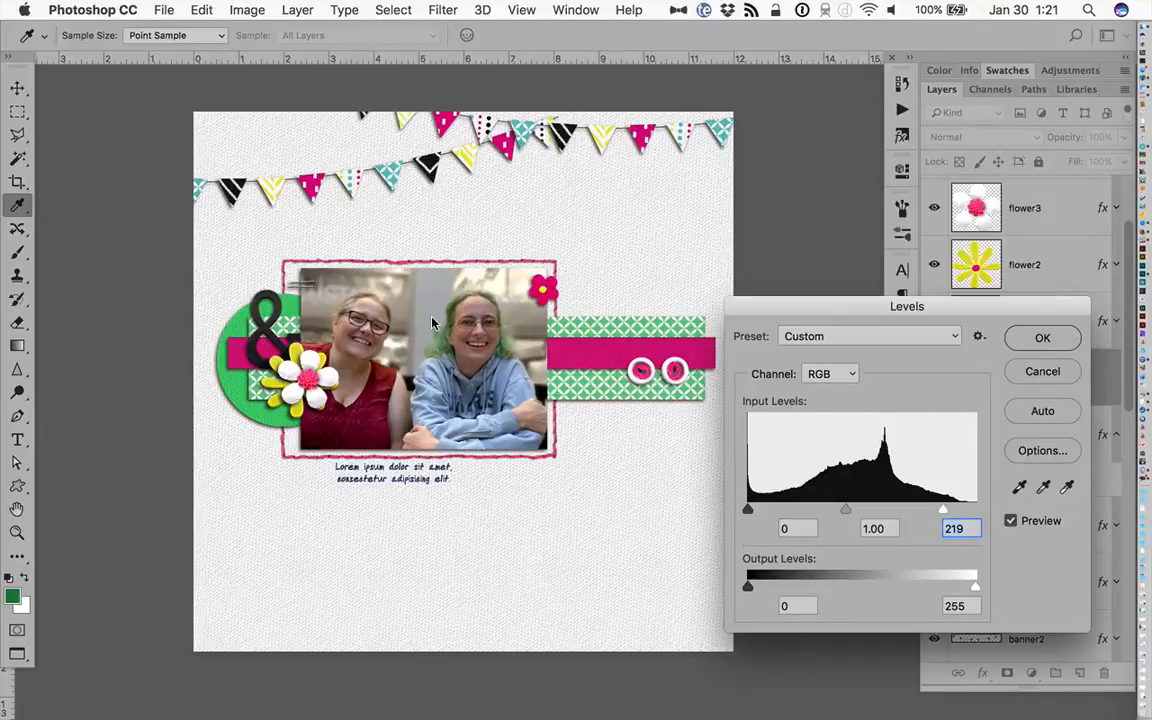
key(Return)
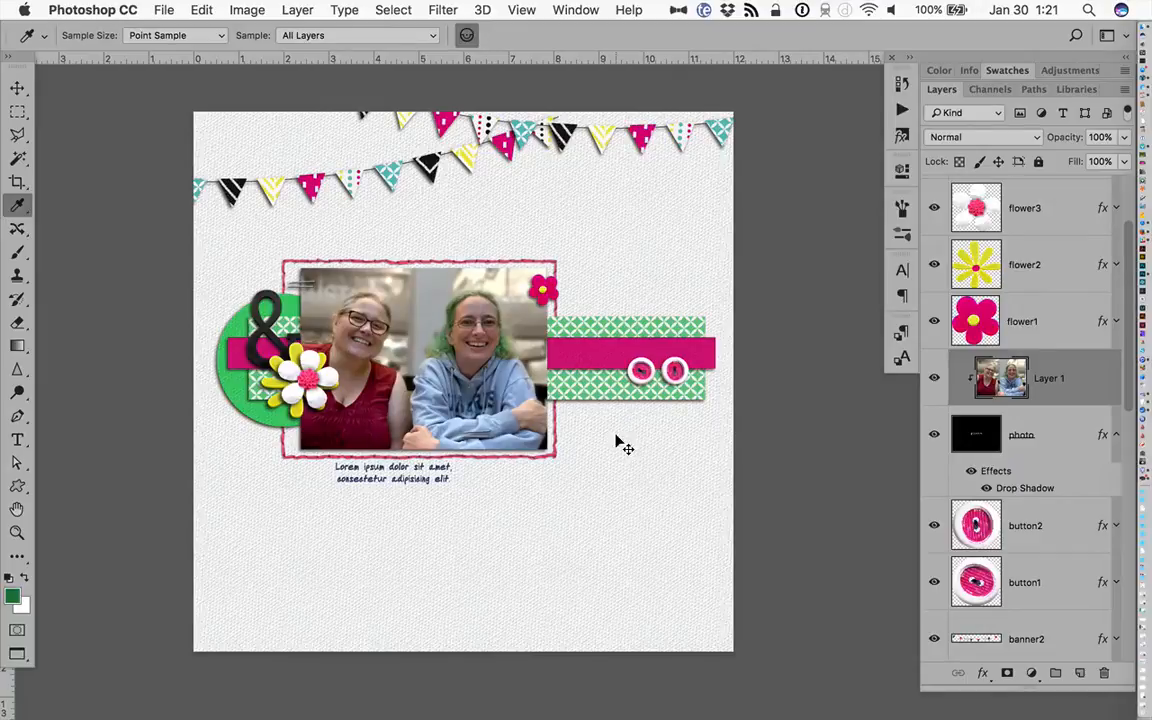
Switch to Finder, close the FEBRUARY LAYERED QUICK PAGES window, and reposition the TDF98_Feb17_YouMe_ep window so the folder is fully in view
key(super+Tab)
key(super+Tab)
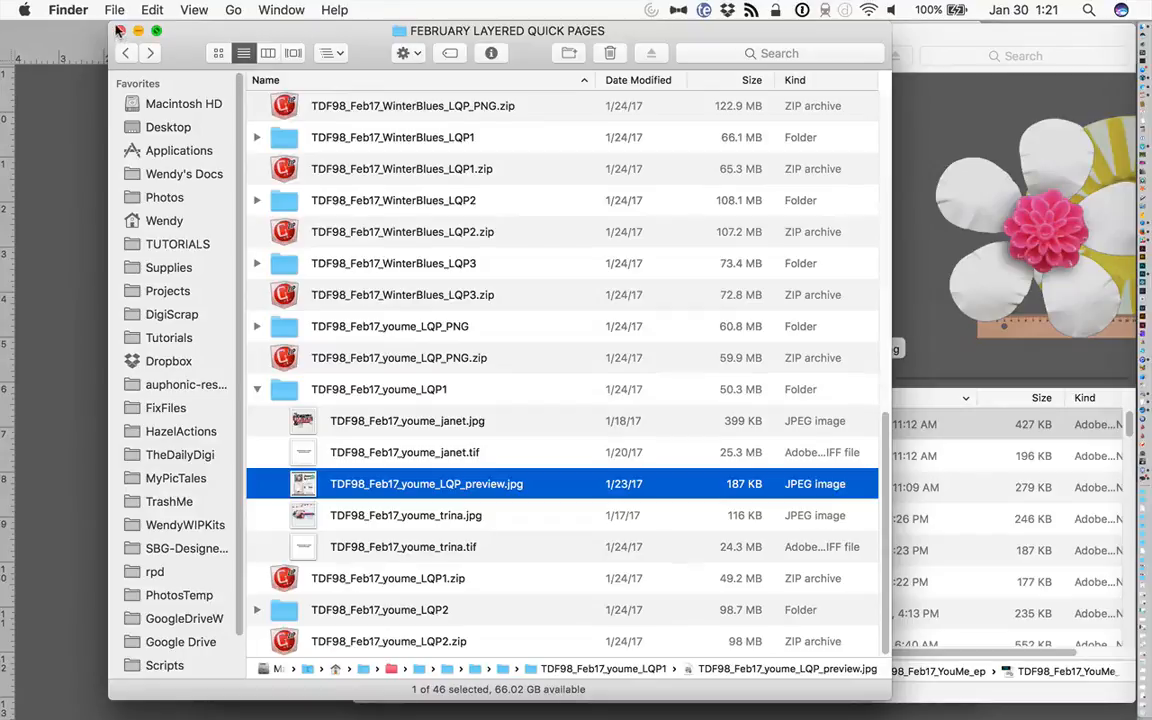
click(120, 31)
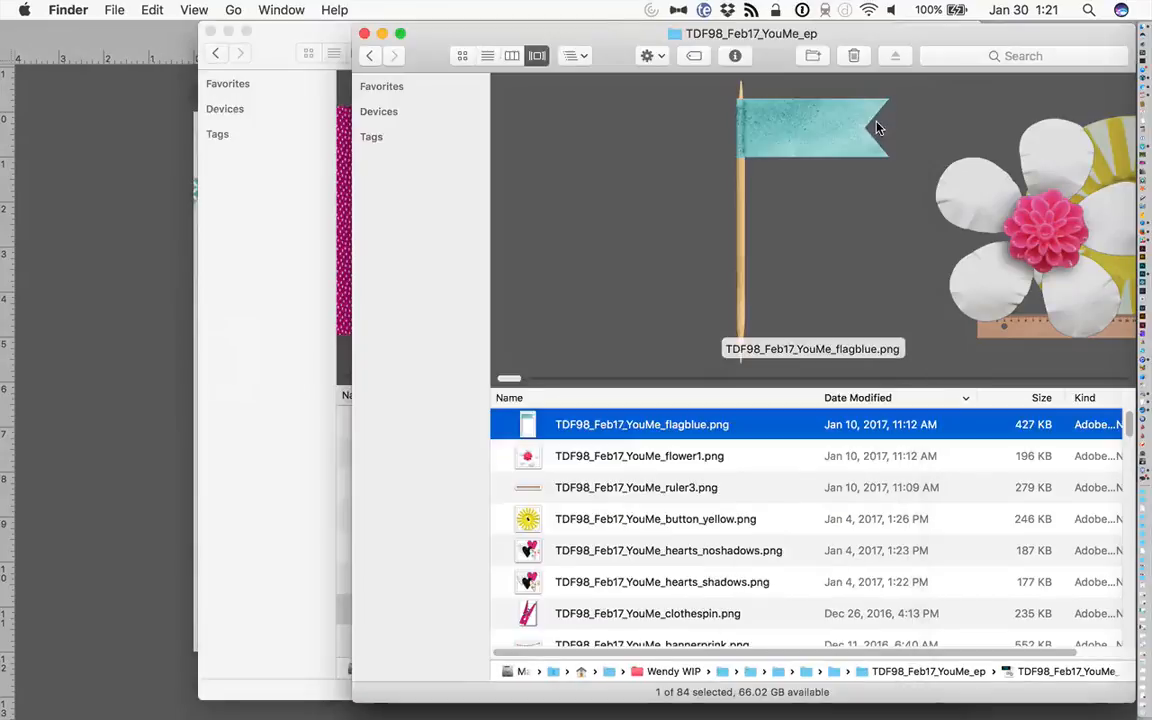
drag(645, 38, 491, 28)
Browse the previews in the TDF98_Feb17_YouMe_ep folder for a piece of word art that suits the page
scroll(593, 477, down, 15)
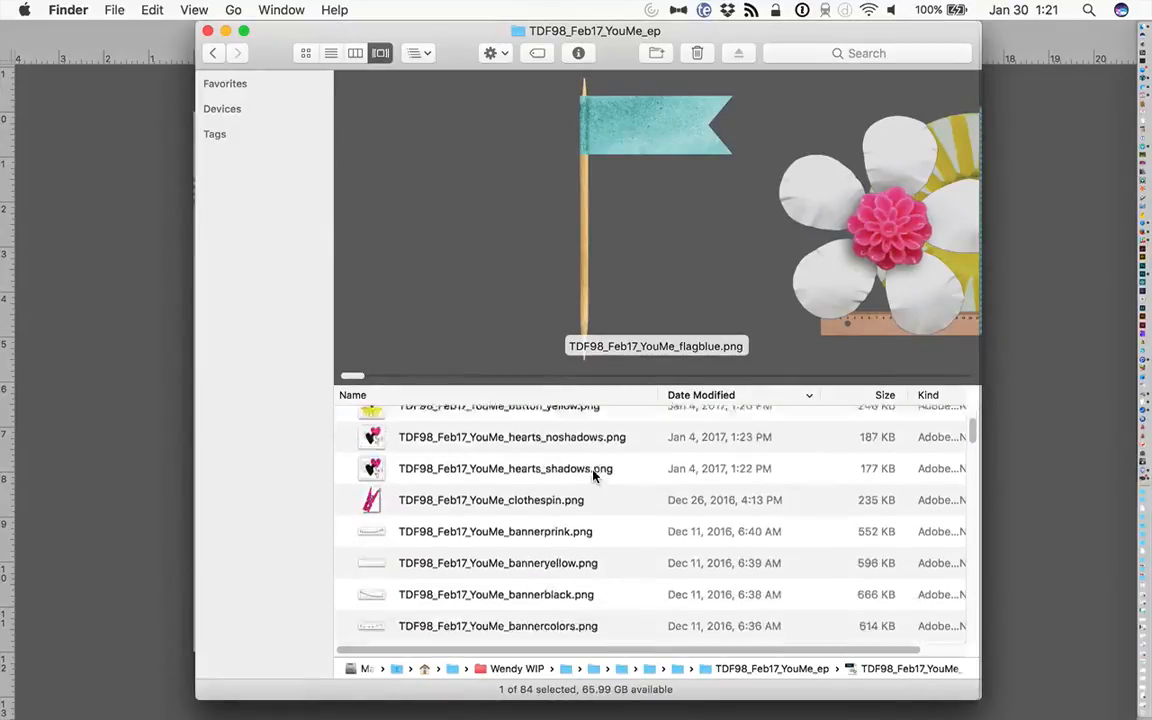
click(511, 517)
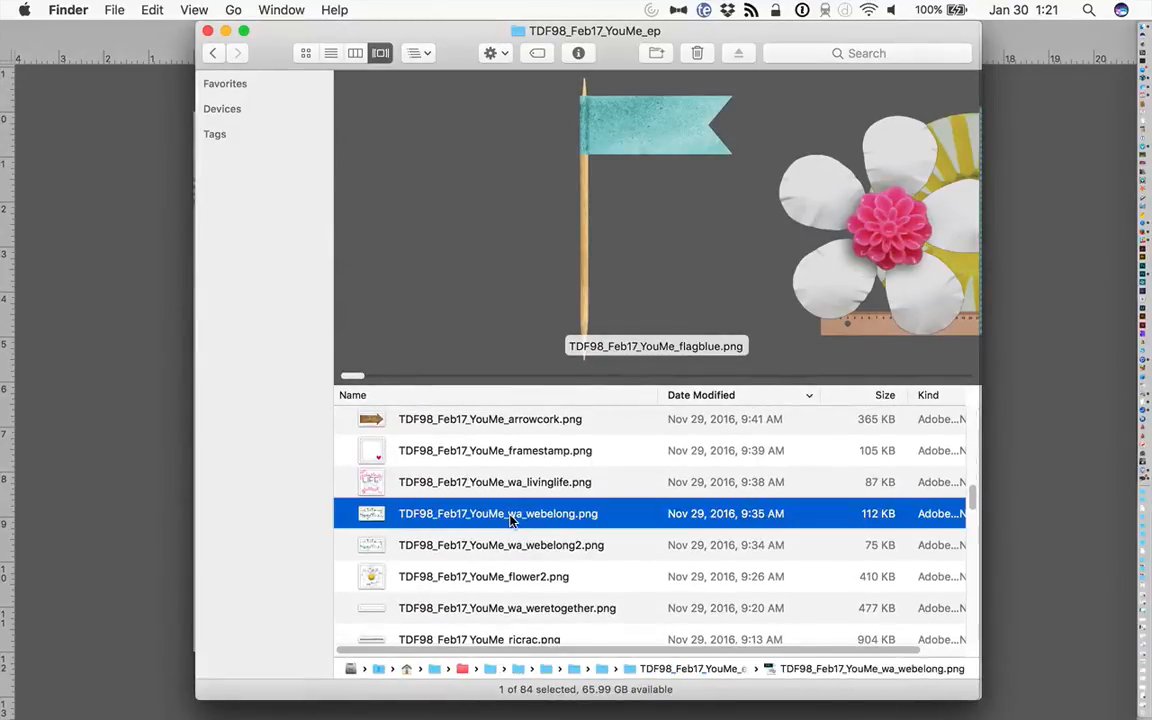
key(Down)
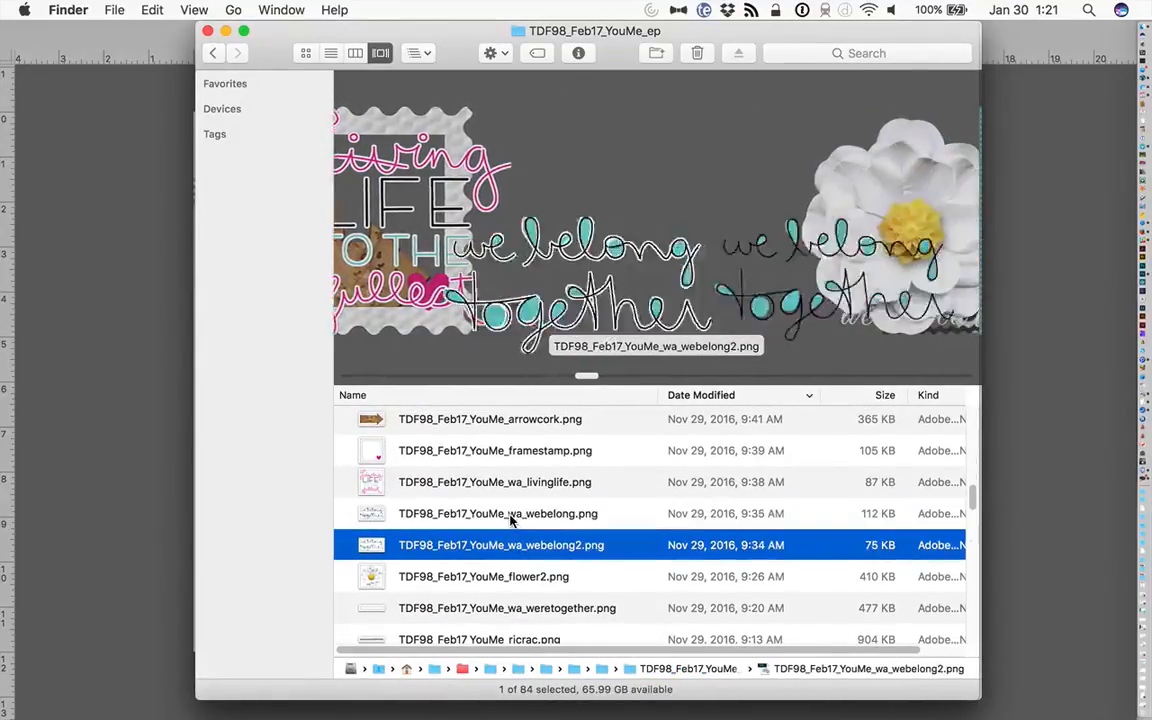
key(Down)
key(Down)
key(Down)
key(Down)
key(Down)
key(Down)
key(Down)
key(Down)
key(Down)
key(Down)
key(Down)
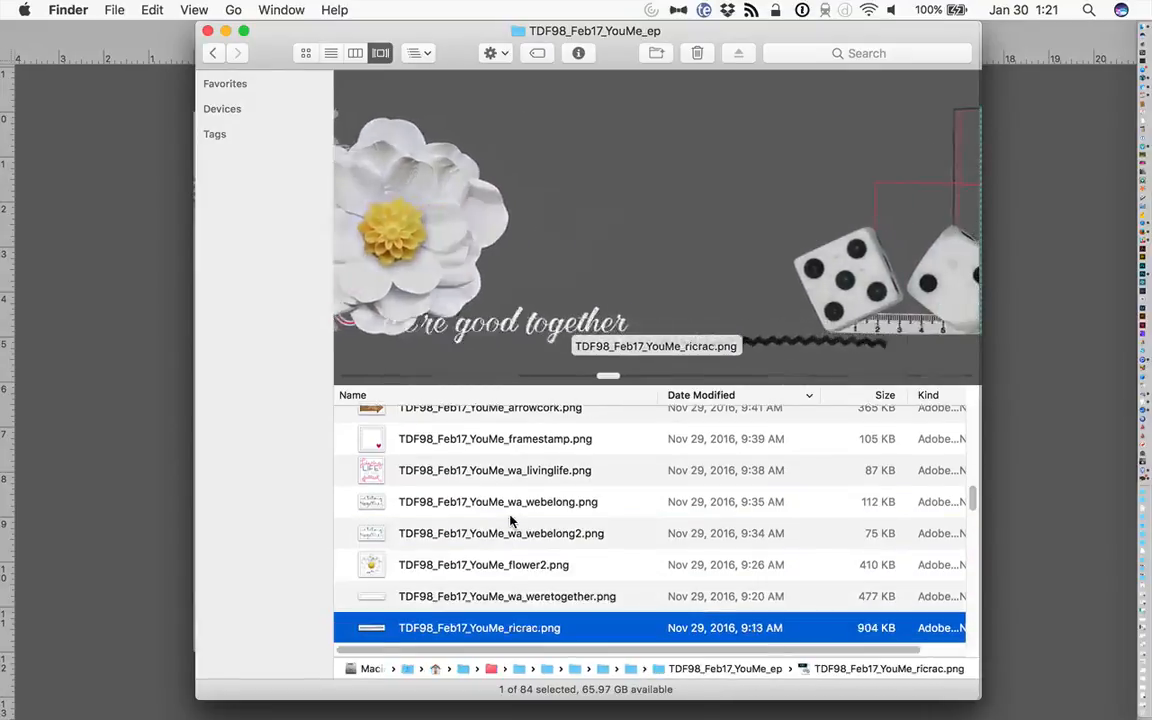
key(Down)
key(Down)
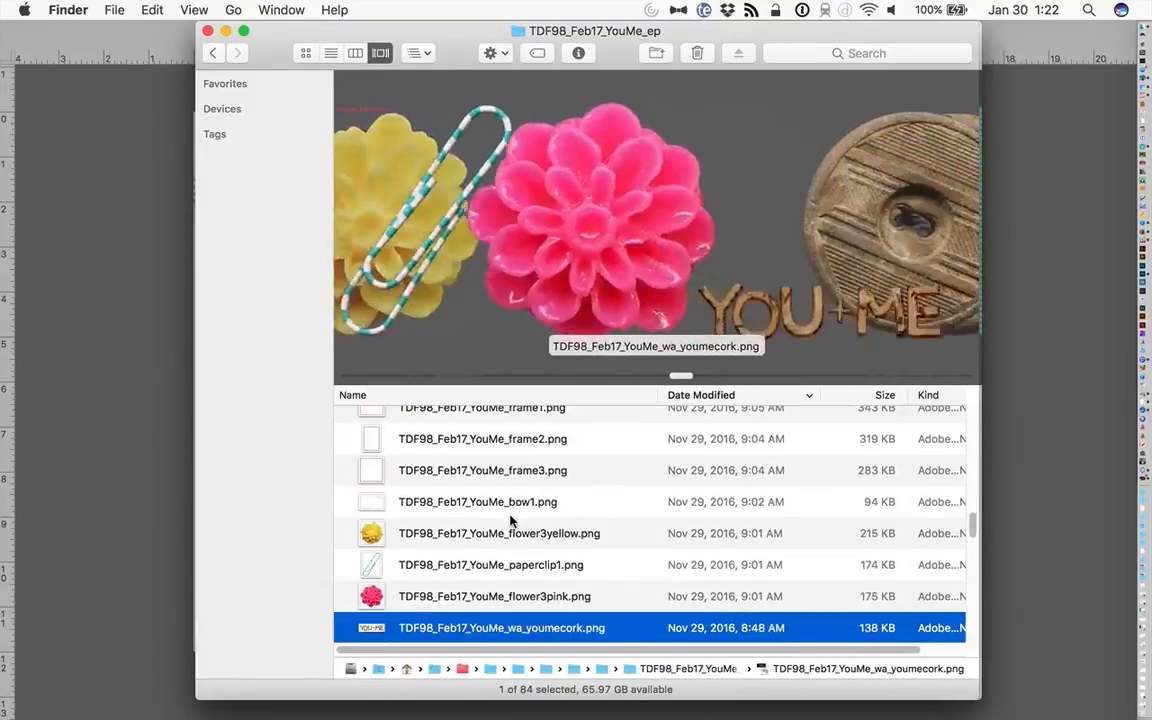
key(Down)
key(Down)
key(Down)
key(Down)
key(Down)
key(Down)
key(Down)
key(Down)
key(Down)
key(Down)
key(Down)
key(Down)
key(Down)
key(Down)
key(Down)
key(Down)
key(Down)
key(Down)
key(Down)
key(Down)
key(Down)
key(Down)
key(Down)
key(Down)
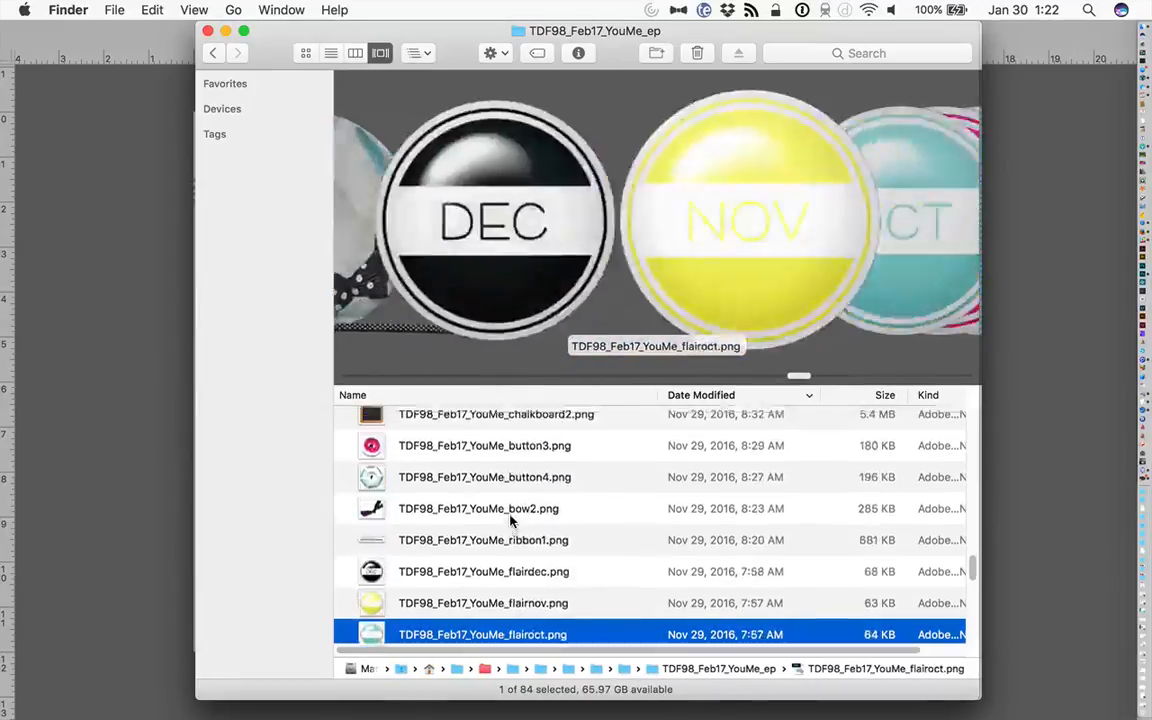
key(Up)
key(Up)
key(Up)
key(Up)
key(Up)
key(Up)
key(Up)
key(Up)
key(Up)
key(Up)
key(Up)
key(Up)
key(Up)
key(Up)
key(Up)
key(Up)
key(Up)
key(Up)
key(Up)
key(Up)
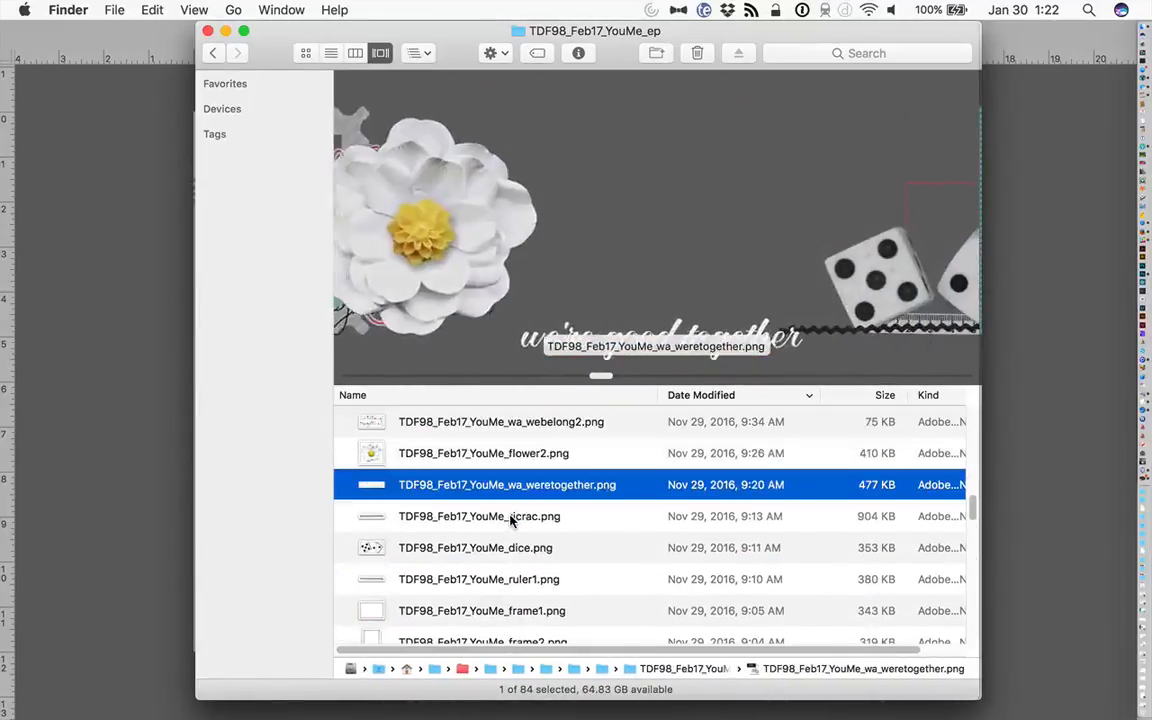
key(Up)
key(Up)
key(Up)
key(Up)
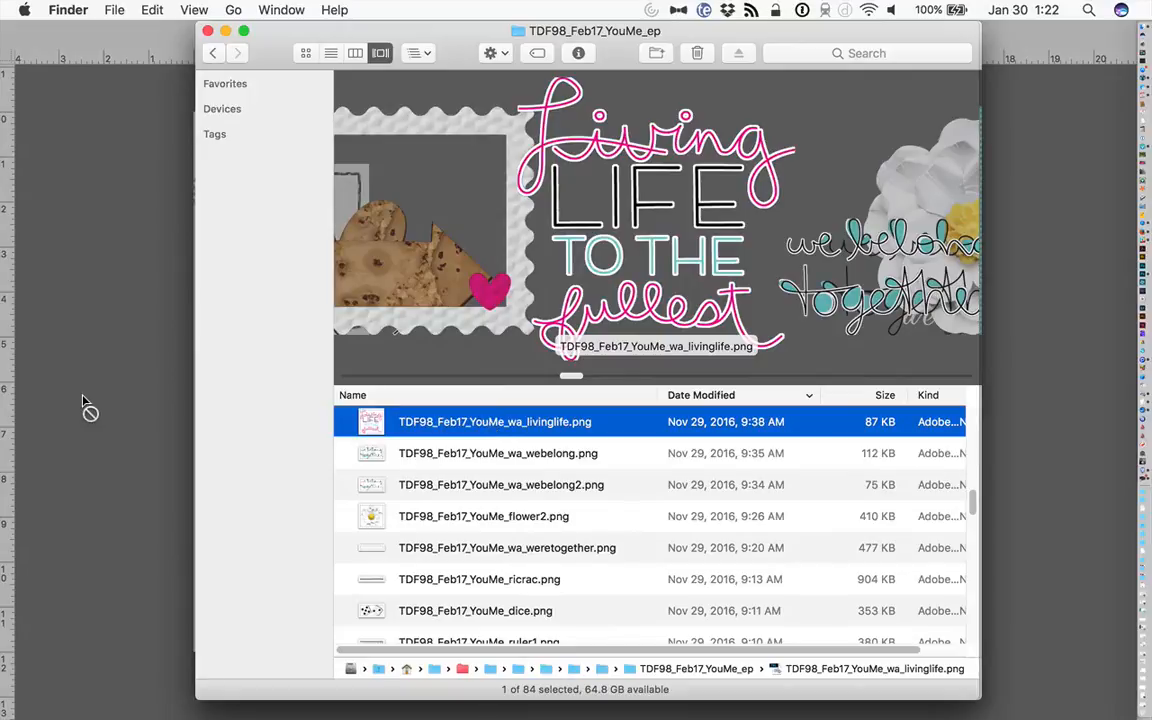
Place TDF98_Feb17_YouMe_wa_livinglife.png in the Photoshop layout, bring it to the front, and move it below the strips, beside the photo's lower-right corner
drag(84, 404, 106, 407)
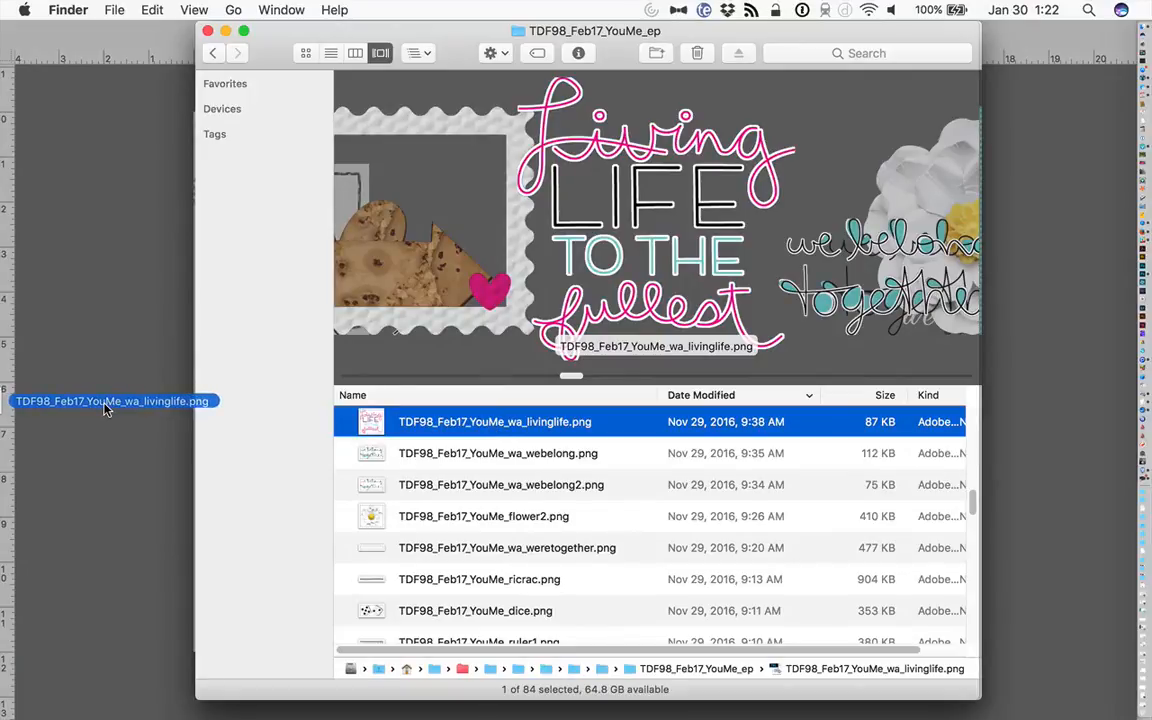
drag(106, 407, 630, 476)
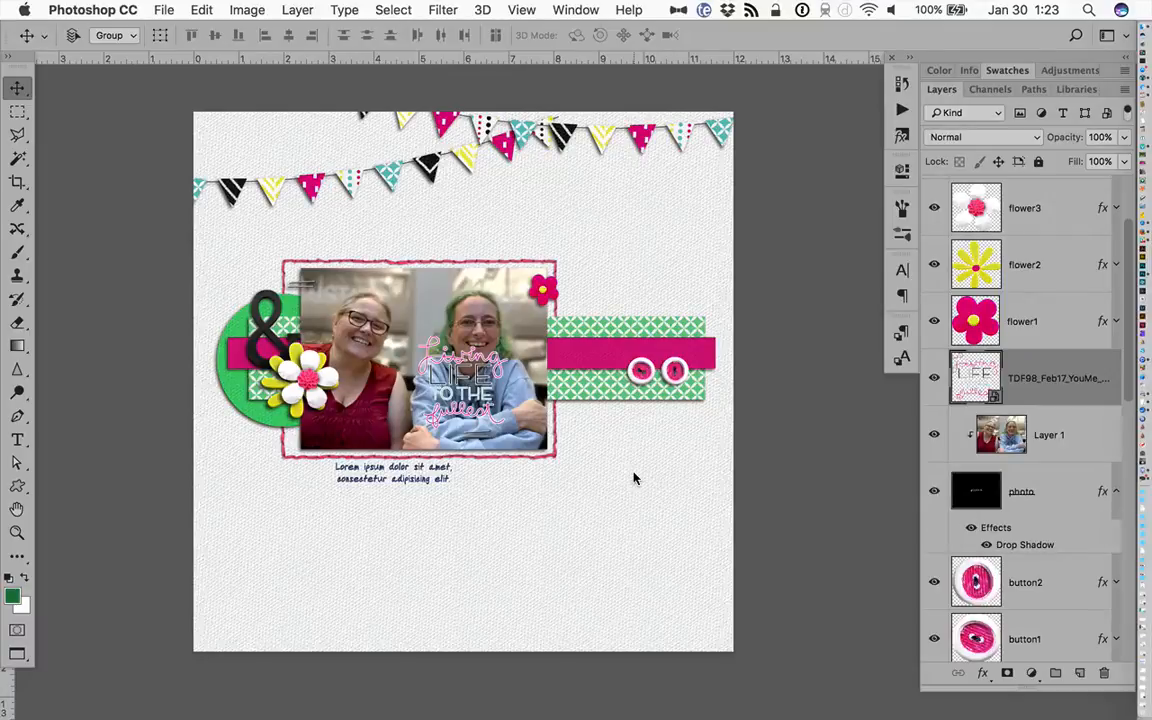
key(super+shift+bracketright)
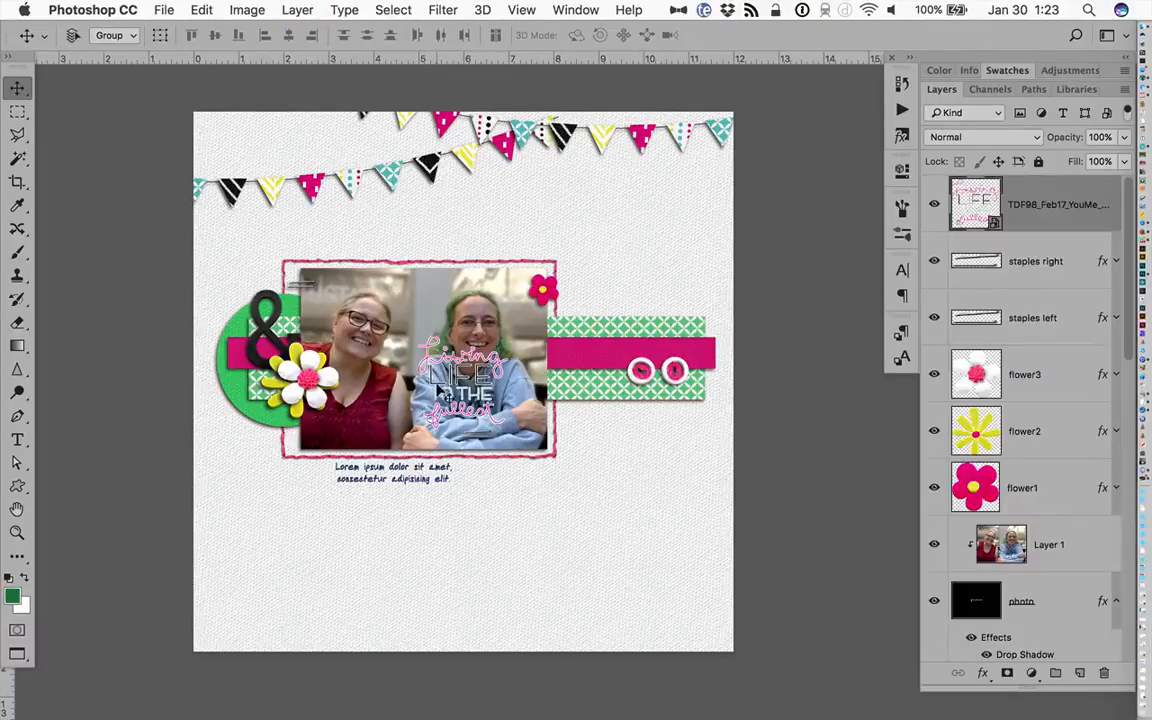
drag(519, 473, 593, 451)
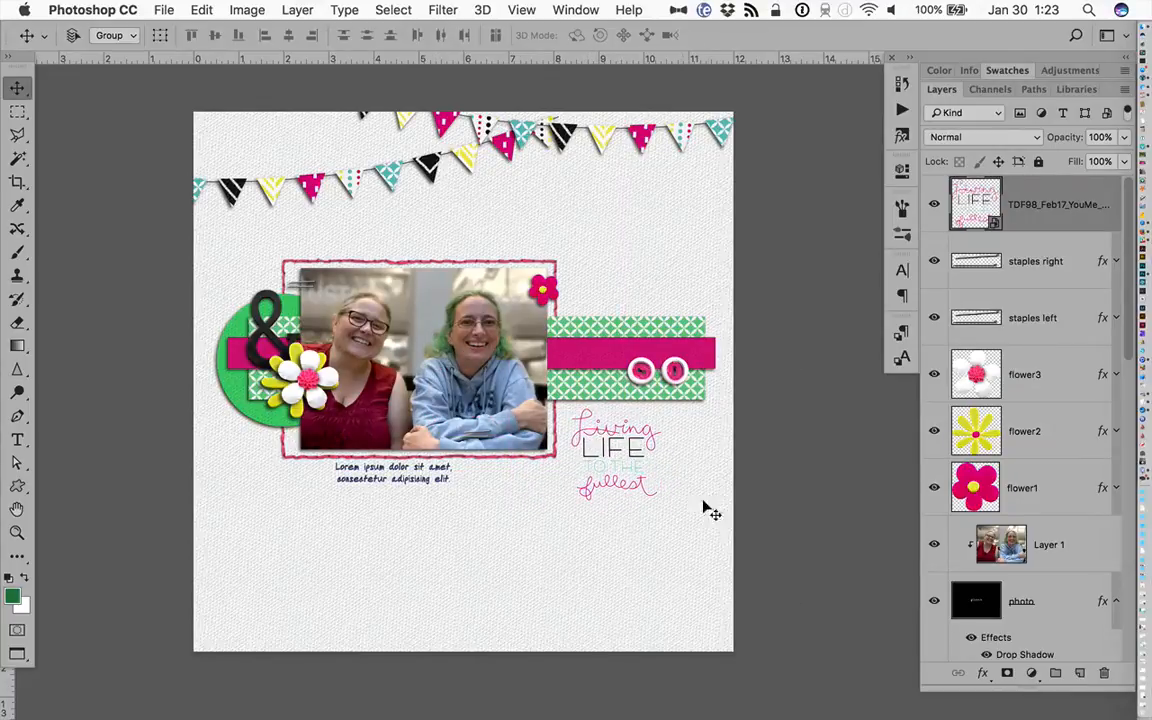
Apply the WZ_DS2_PhotoSmallBottom layer style to the living life word art
click(901, 139)
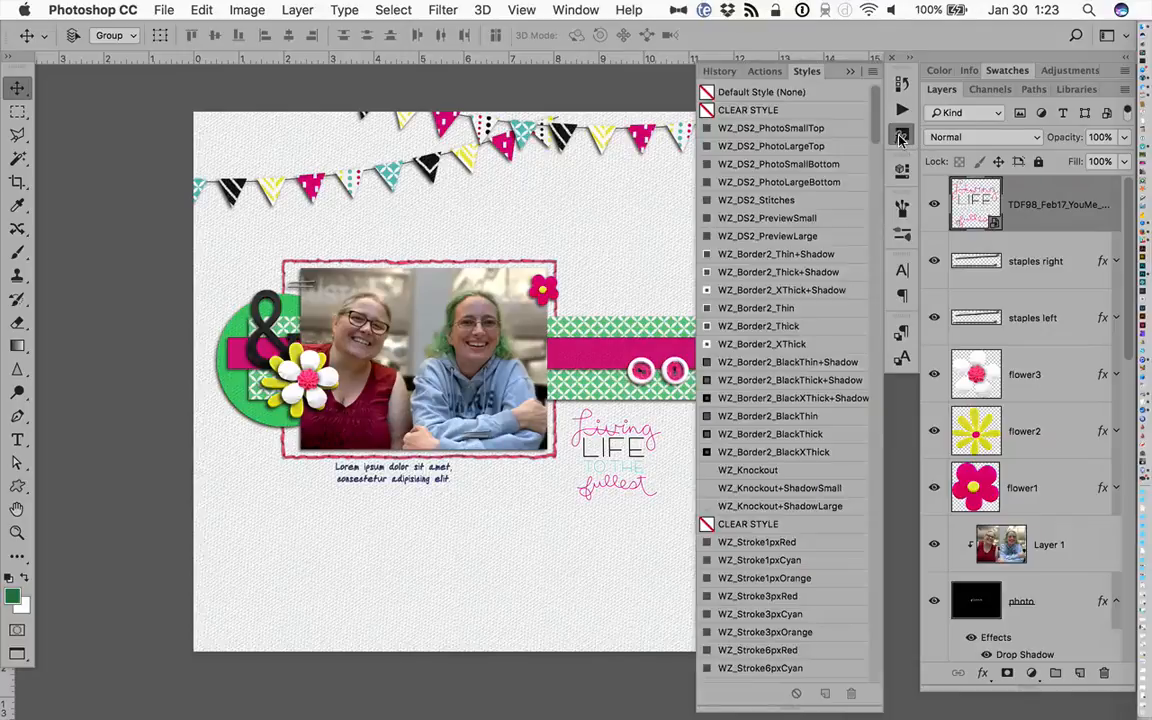
click(820, 166)
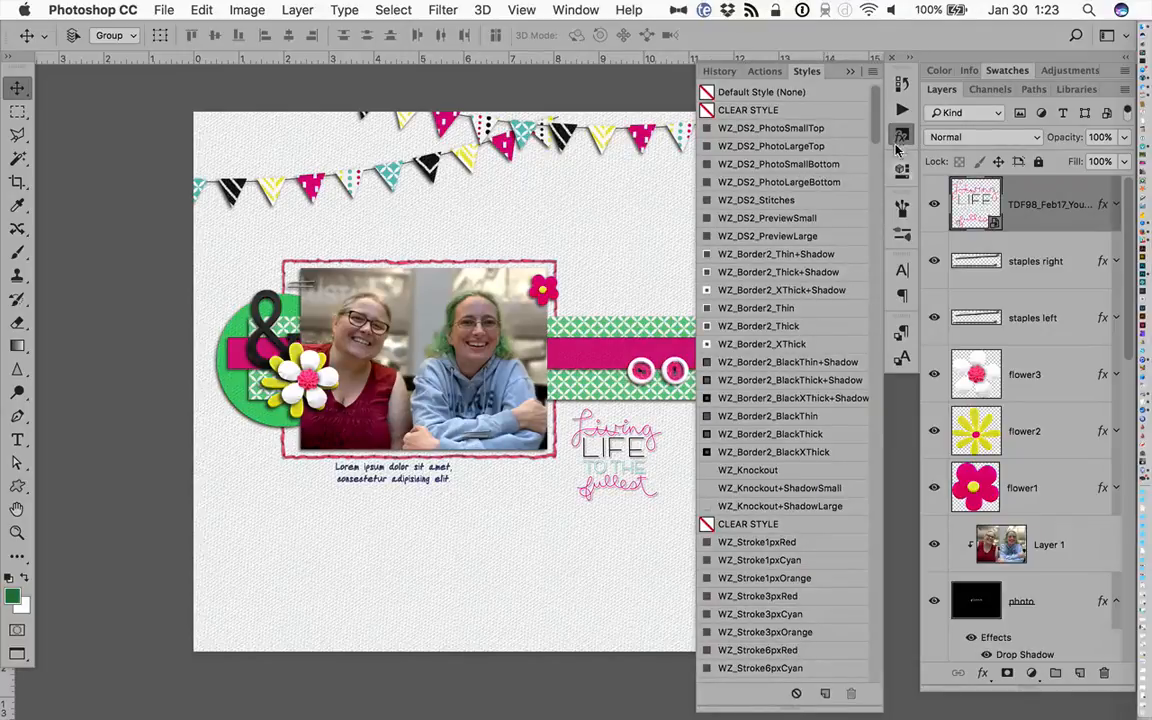
click(903, 133)
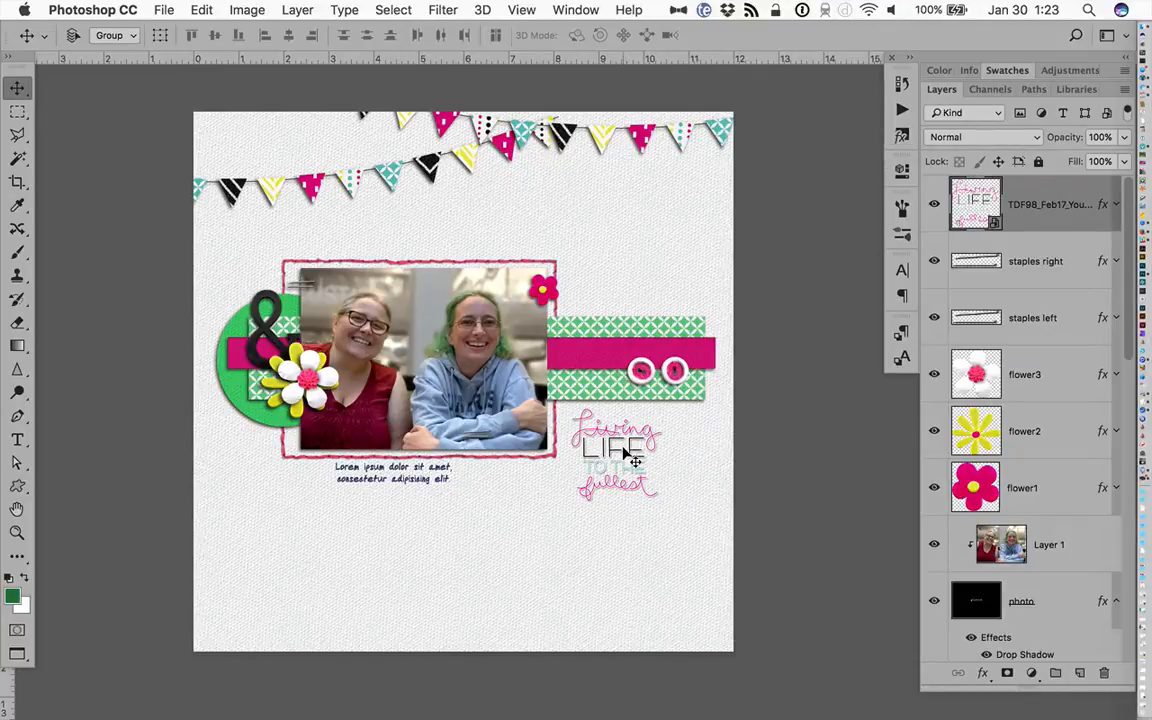
Identify the staples right layer by toggling the staples' visibility, and move those staples to the photo's lower-right edge
click(1047, 262)
click(931, 319)
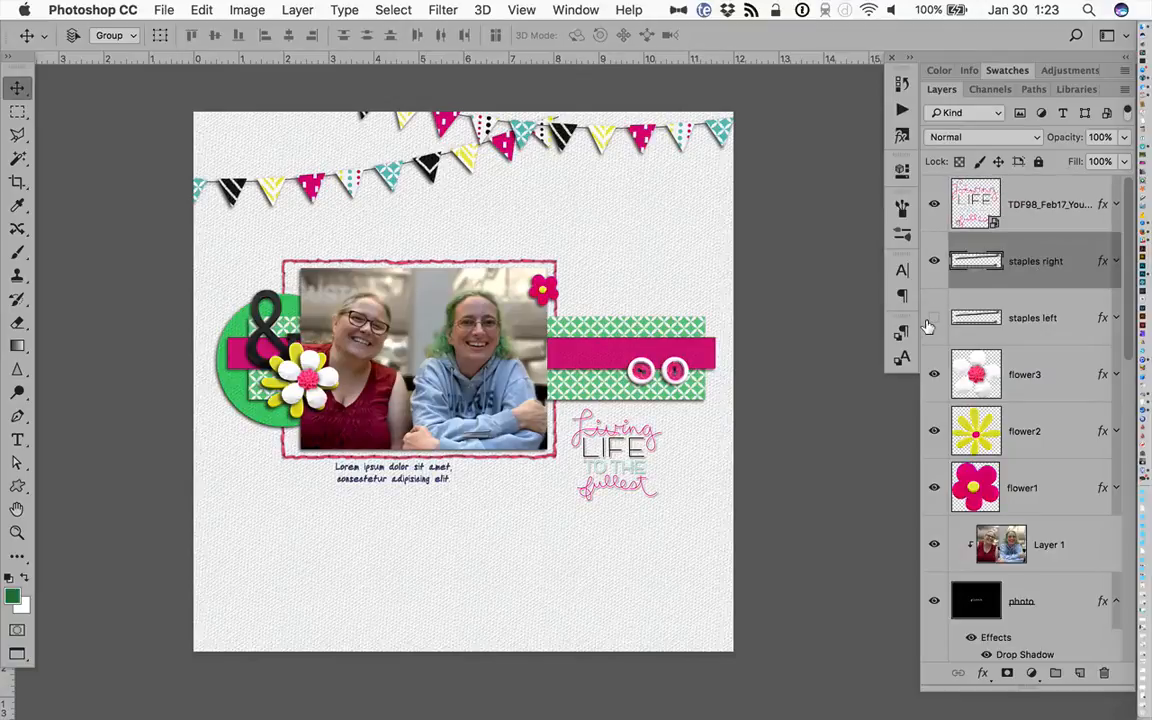
click(935, 262)
click(935, 262)
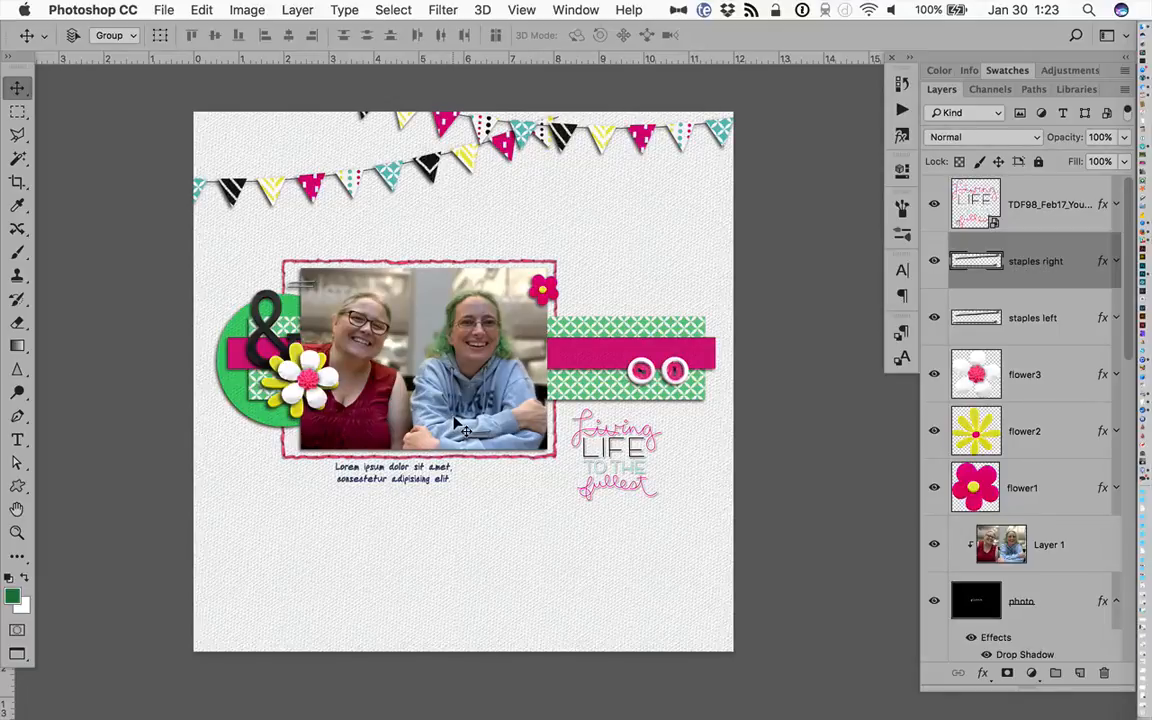
drag(463, 430, 527, 425)
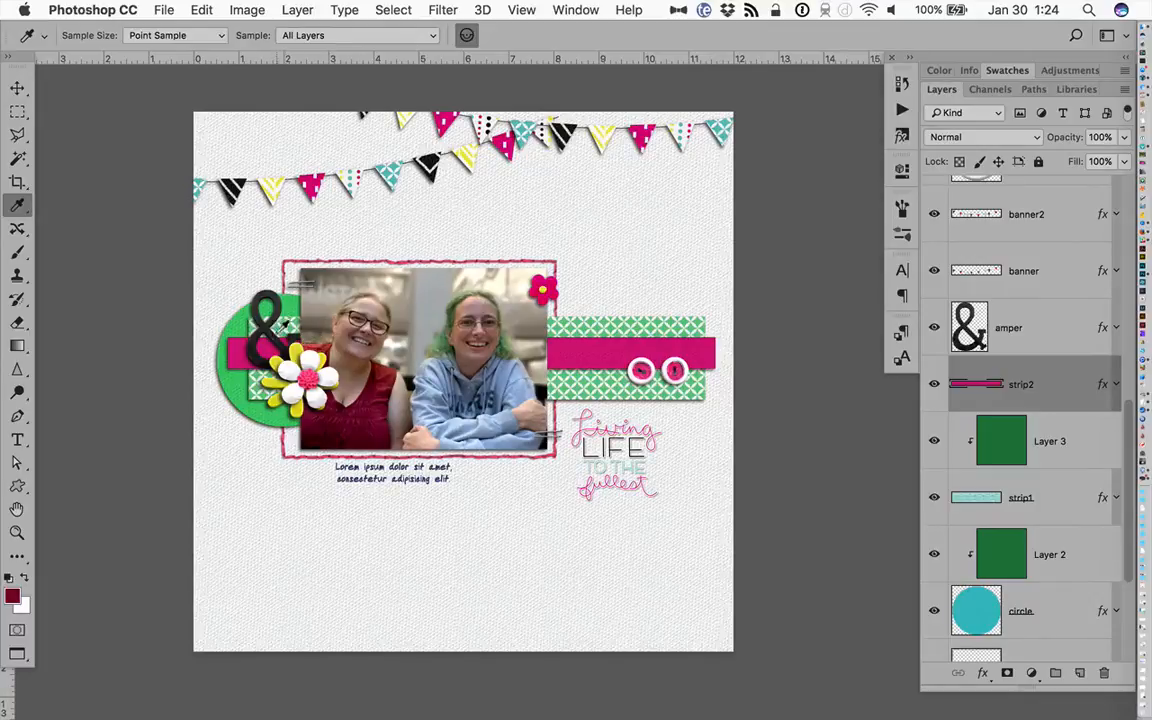
Switch to the Finder, find the June flair in the kit folder, and place TDF98_Feb17_YouMe_flairjun.png in the Photoshop layout
key(super+Tab)
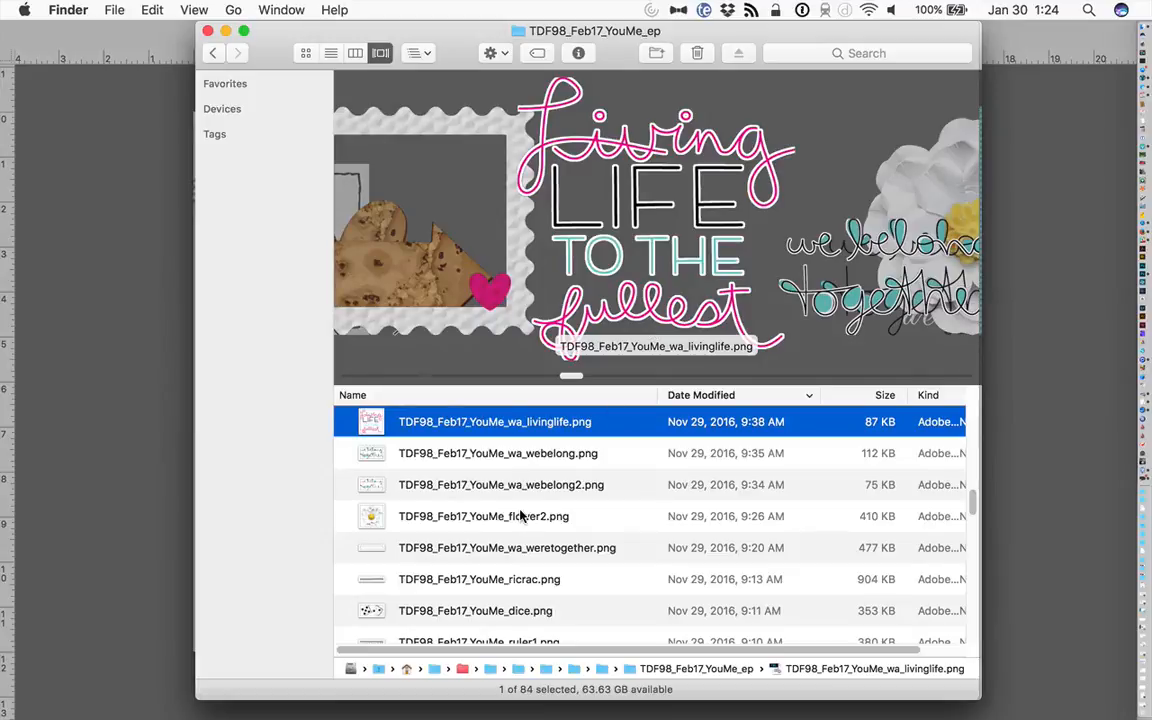
scroll(520, 515, down, 15)
click(520, 515)
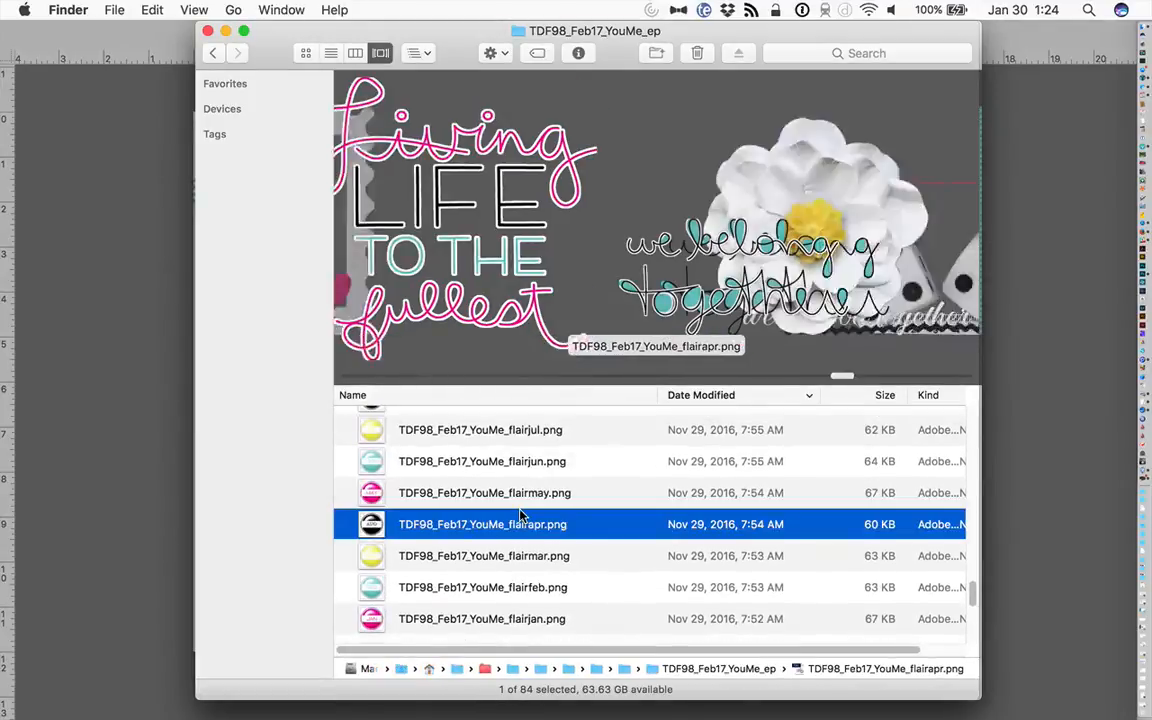
key(Up)
key(Up)
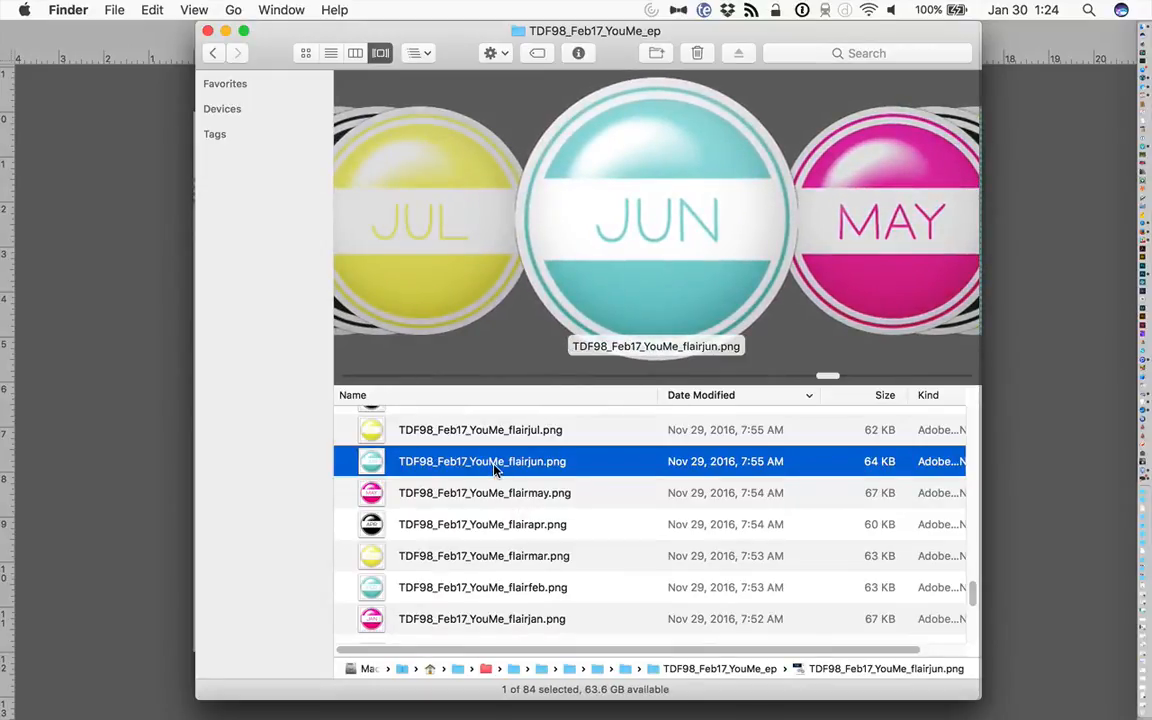
drag(494, 470, 126, 392)
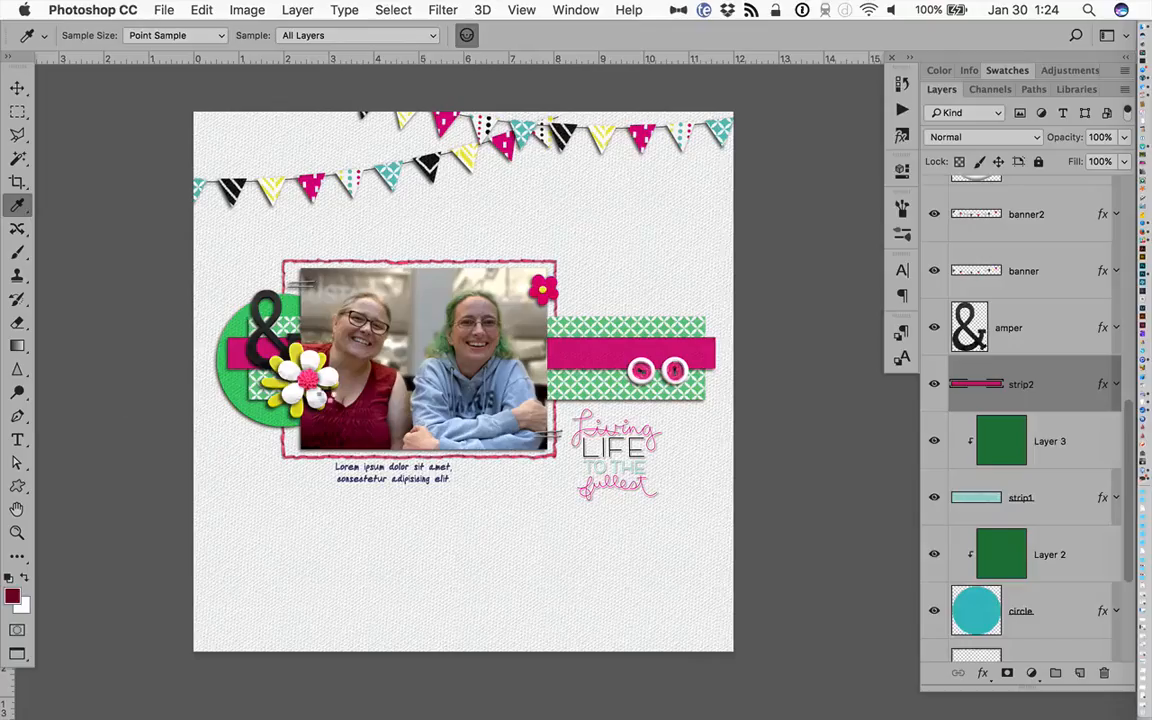
Move the JUN flair onto the flower cluster and stack its layer between flower3 and flower2
key(v)
mouse_move(308, 376)
mouse_down()
mouse_move(212, 285)
mouse_move(495, 405)
mouse_move(296, 292)
mouse_move(313, 358)
mouse_up()
key(super+shift+bracketright)
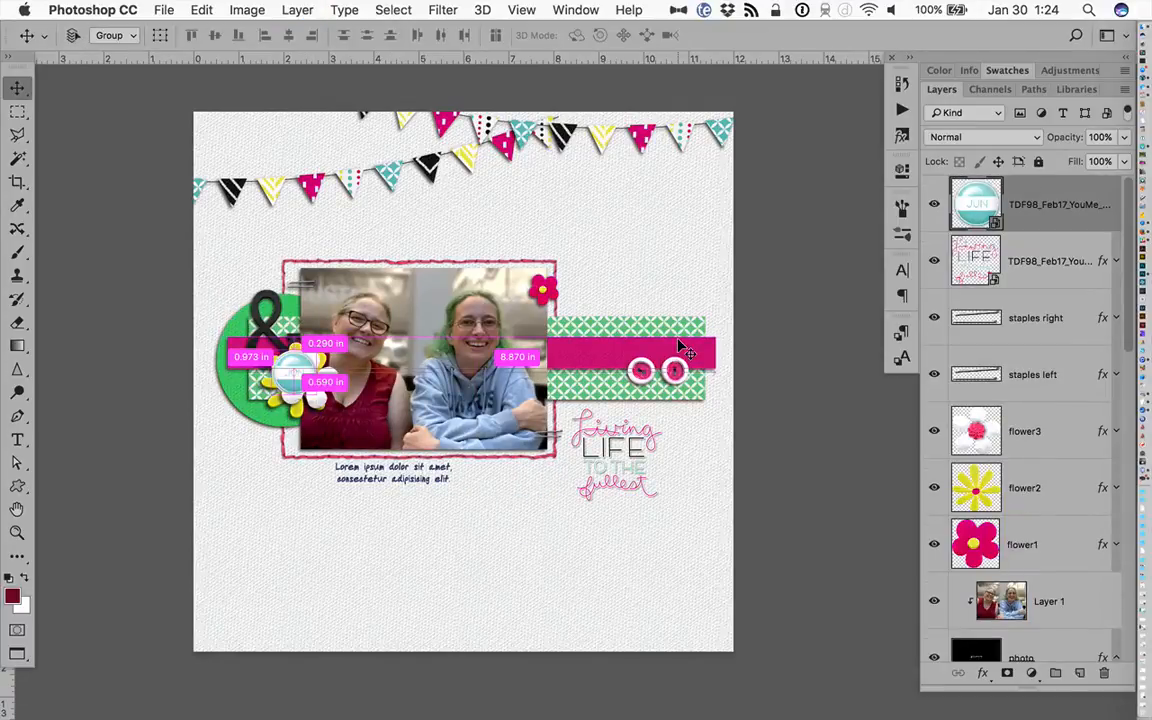
key(super)
key(super+bracketleft)
key(super+bracketleft)
key(super+bracketleft)
key(super+bracketleft)
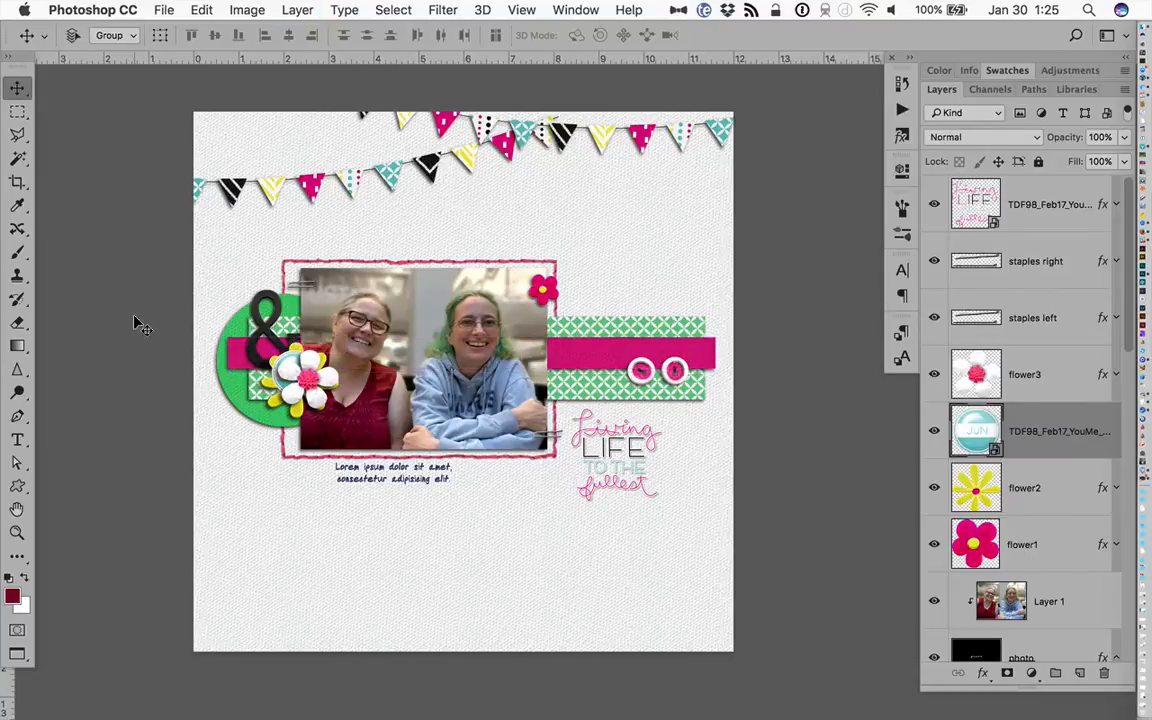
Shift the JUN flair up so it peeks out above the white flower, and copy flower2's layer style onto it
mouse_move(288, 345)
mouse_down()
mouse_move(283, 292)
mouse_move(284, 346)
mouse_up()
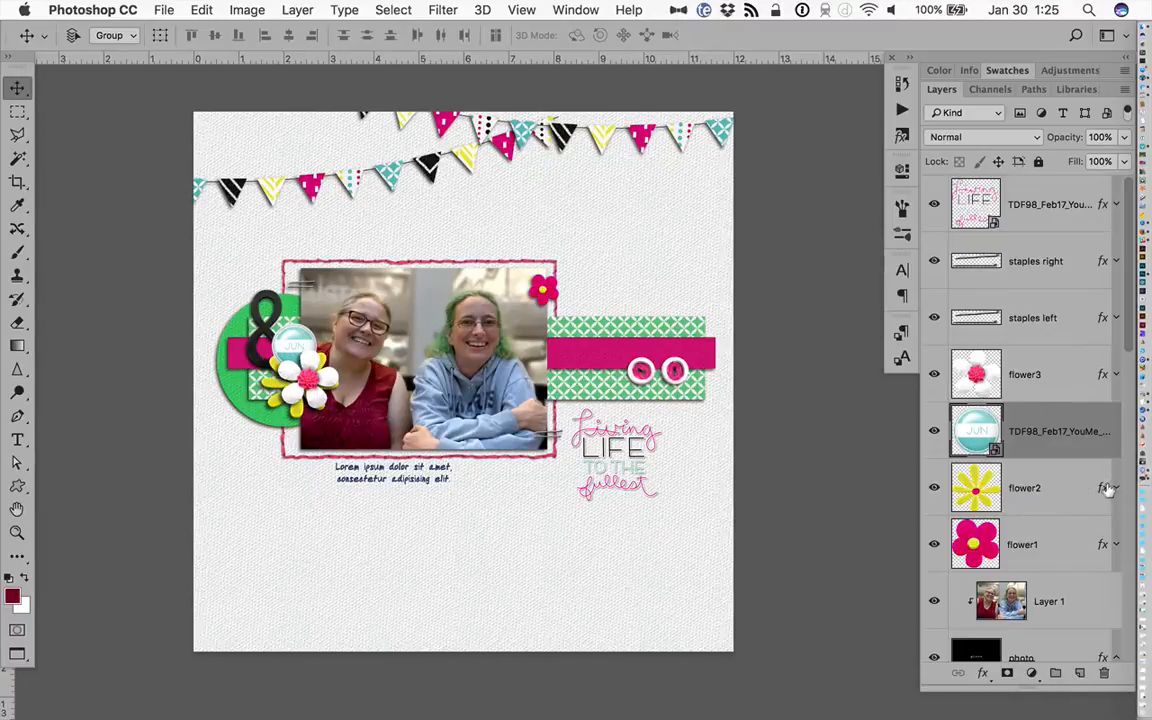
drag(1106, 488, 1106, 438)
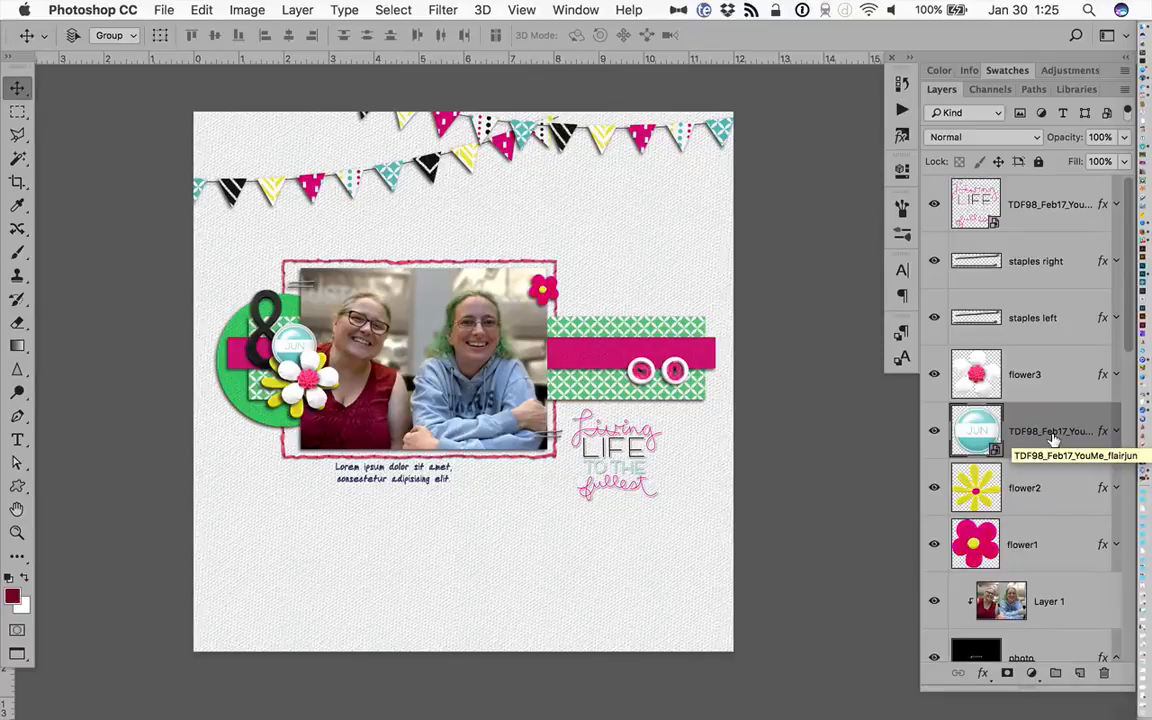
Hide the black ampersand on the amper layer and make that layer active
scroll(1053, 438, down, 15)
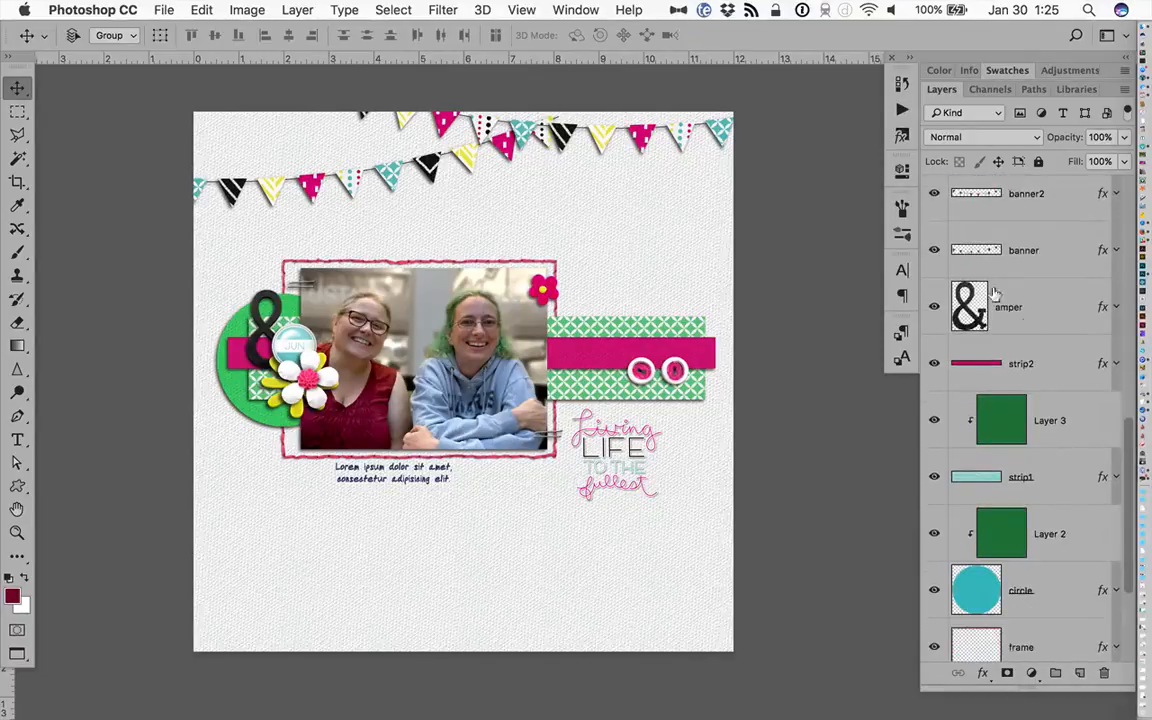
click(934, 307)
click(1060, 305)
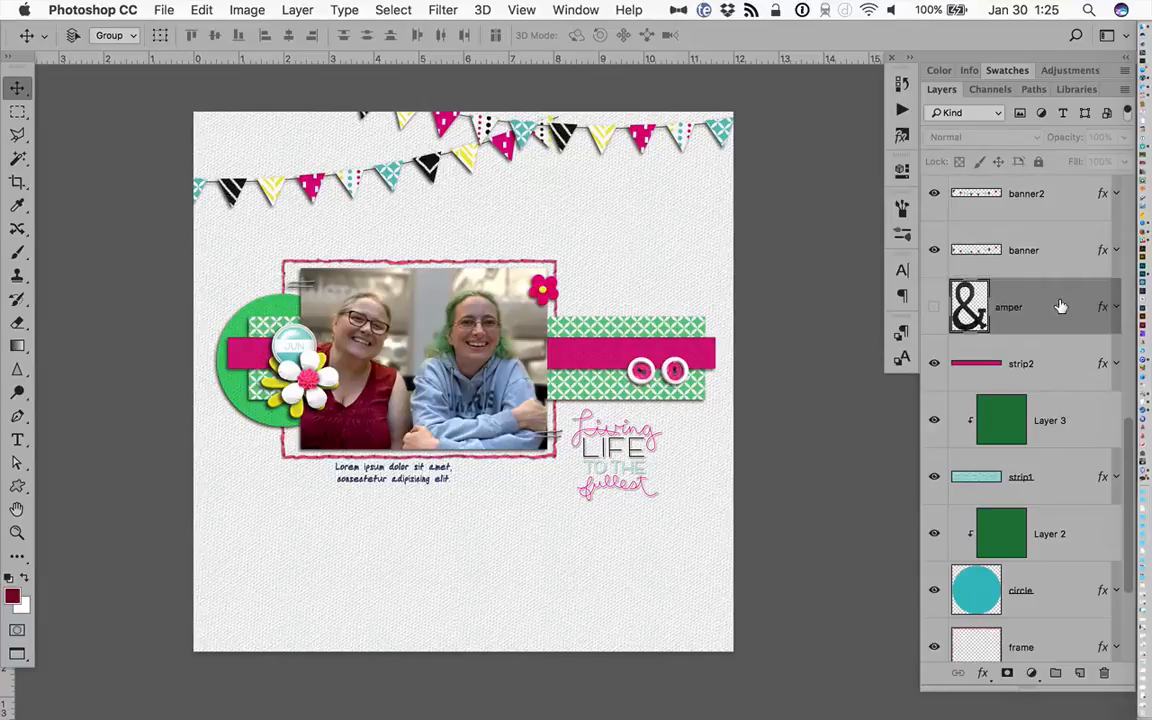
Switch to the Finder, compare the wooden ampersands in the kit folder, and place TDF98_Feb17_YouMe_amper1.png in the Photoshop layout
key(super+Tab)
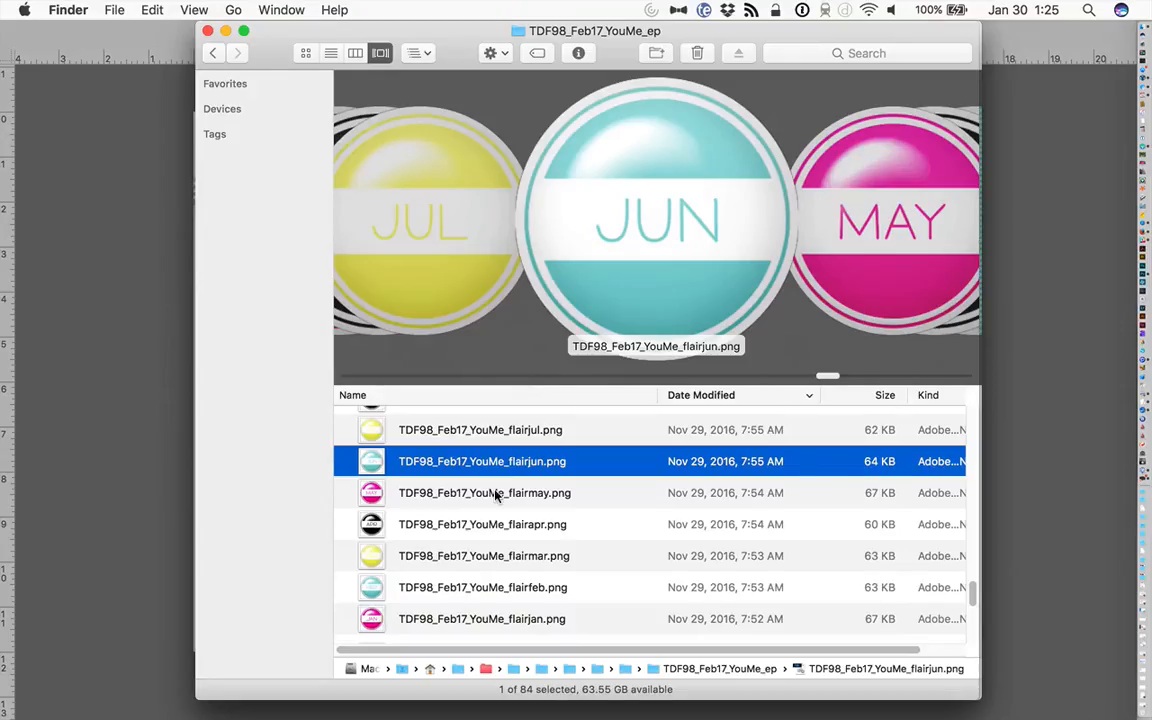
scroll(494, 495, up, 15)
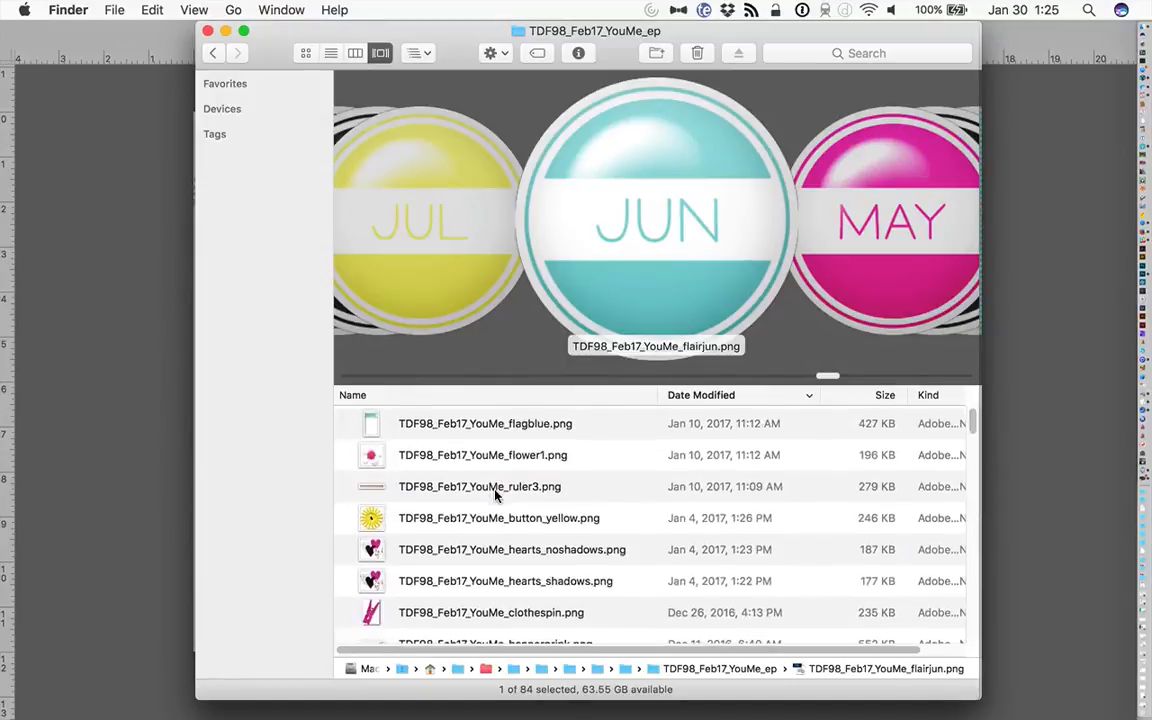
scroll(494, 495, down, 4)
click(494, 490)
click(502, 632)
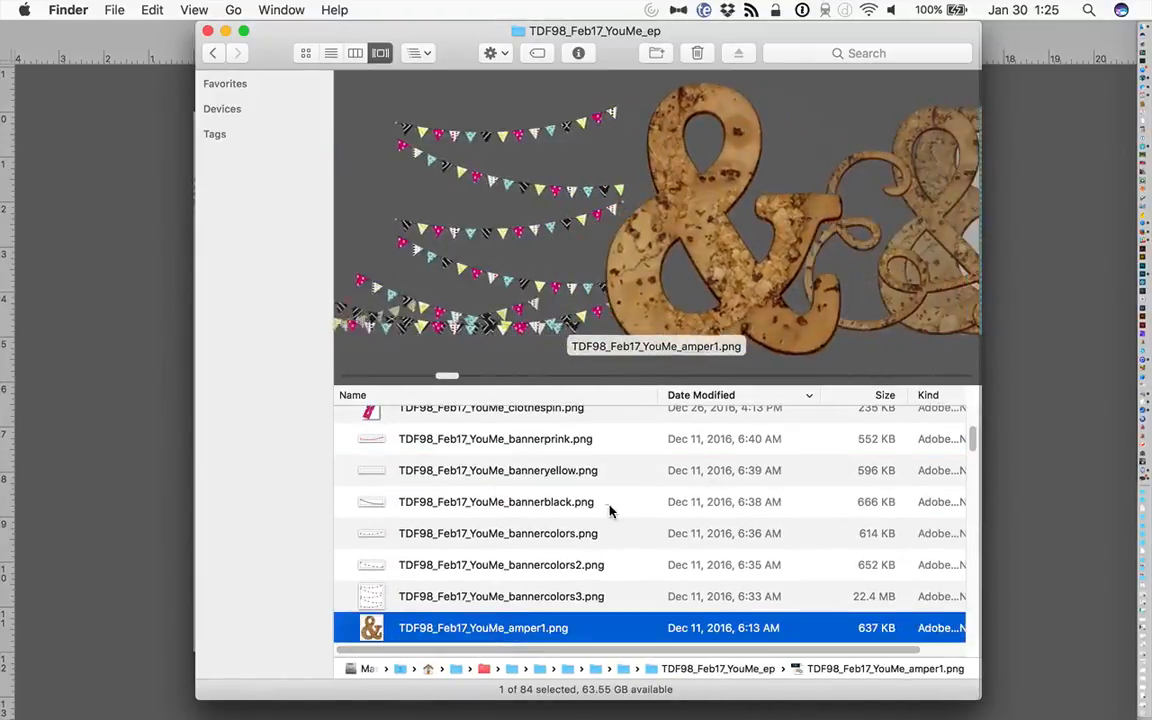
scroll(611, 511, down, 3)
key(Down)
key(Down)
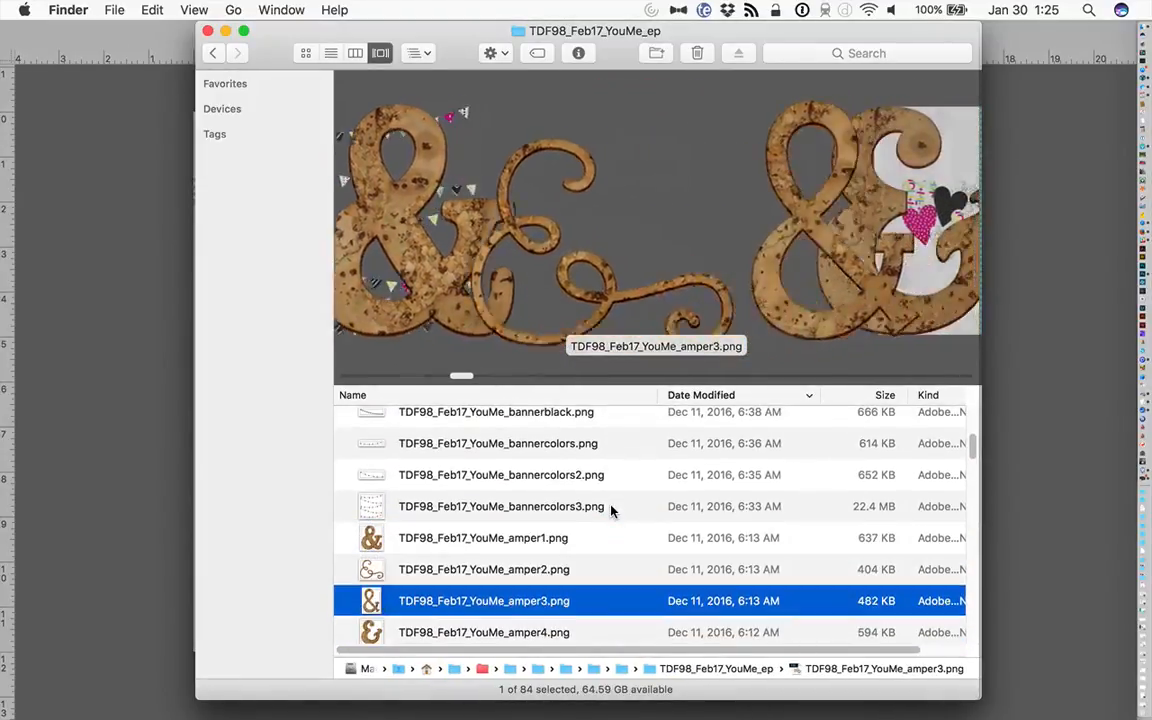
key(Down)
key(Up)
key(Up)
key(Up)
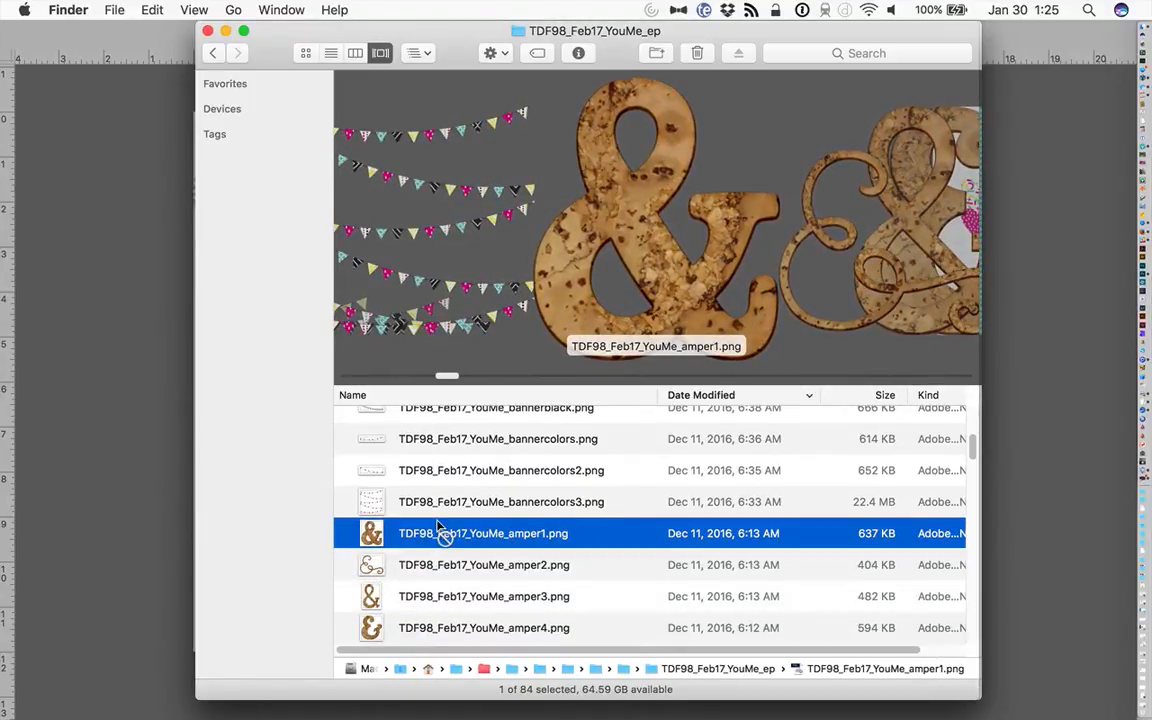
drag(440, 535, 90, 396)
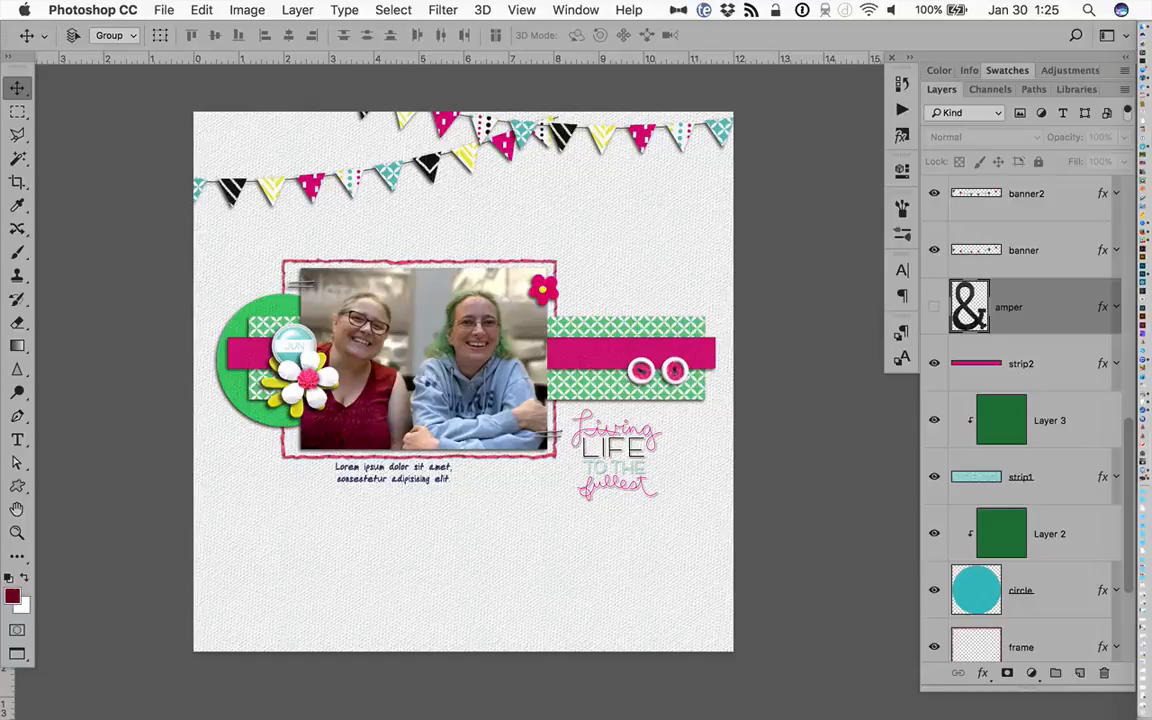
Move the wooden ampersand below the flower cluster at the photo's lower-left corner and stack it between Layer 1 and flower1
drag(486, 408, 305, 455)
key(super+shift+bracketright)
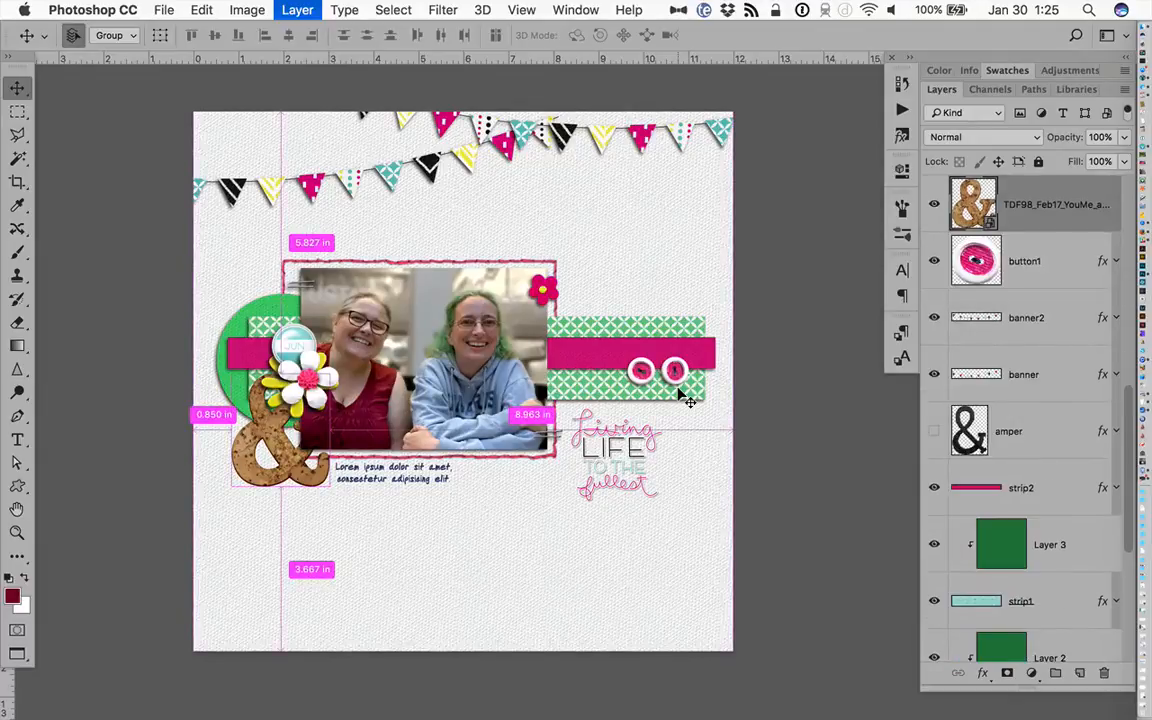
key(super+bracketright)
key(super+bracketright)
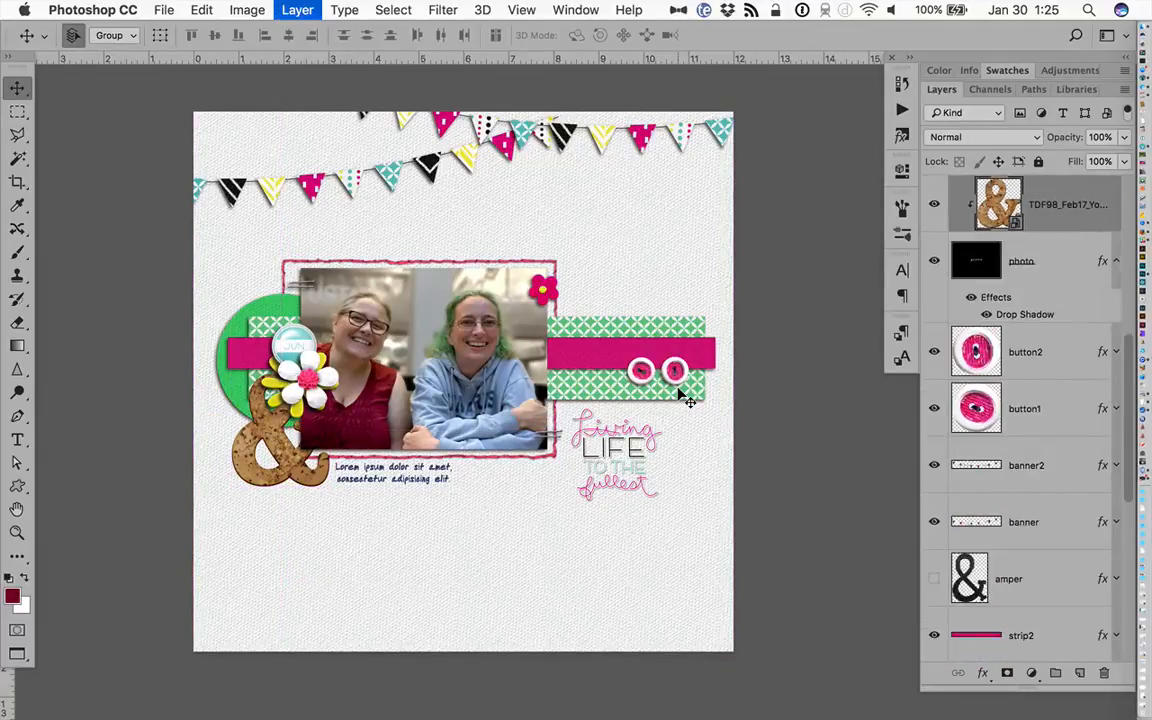
key(super+bracketright)
key(super+bracketright)
key(super+bracketleft)
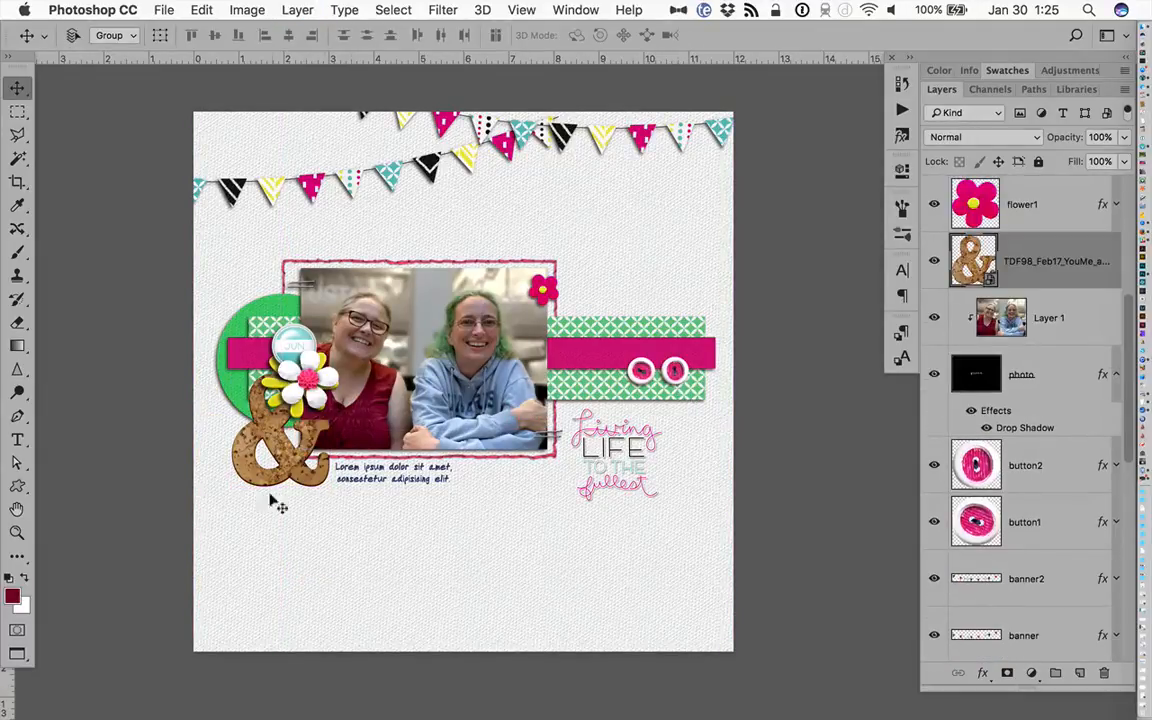
Rotate the wooden ampersand slightly counterclockwise
key(super+t)
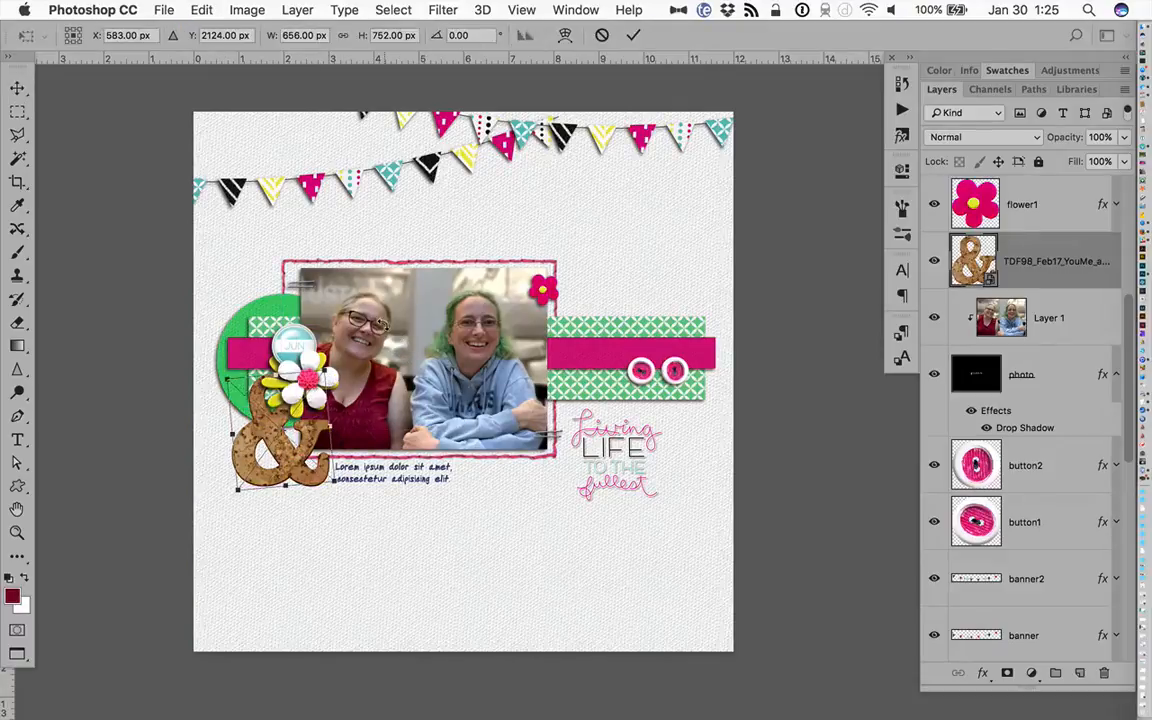
key(Return)
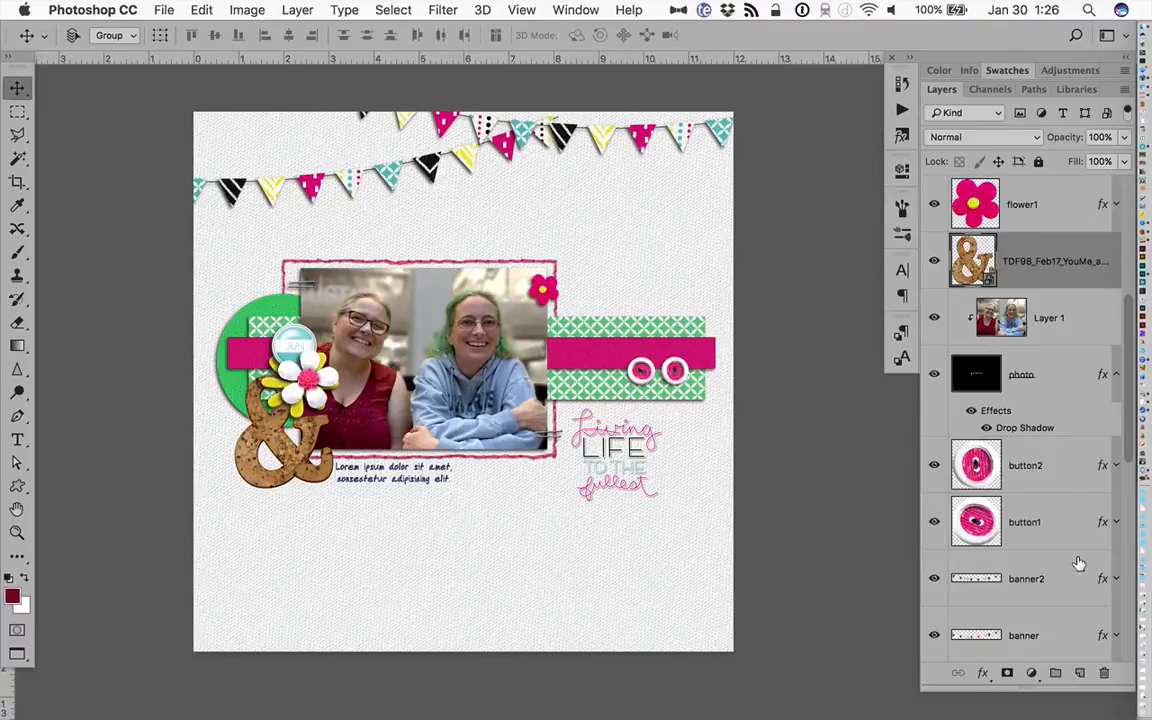
Place TDF98_Feb17_youme_paper6.jpg from the TDF98_Feb17_YouMe_pp folder directly above the paper1 background layer
scroll(1079, 564, down, 10)
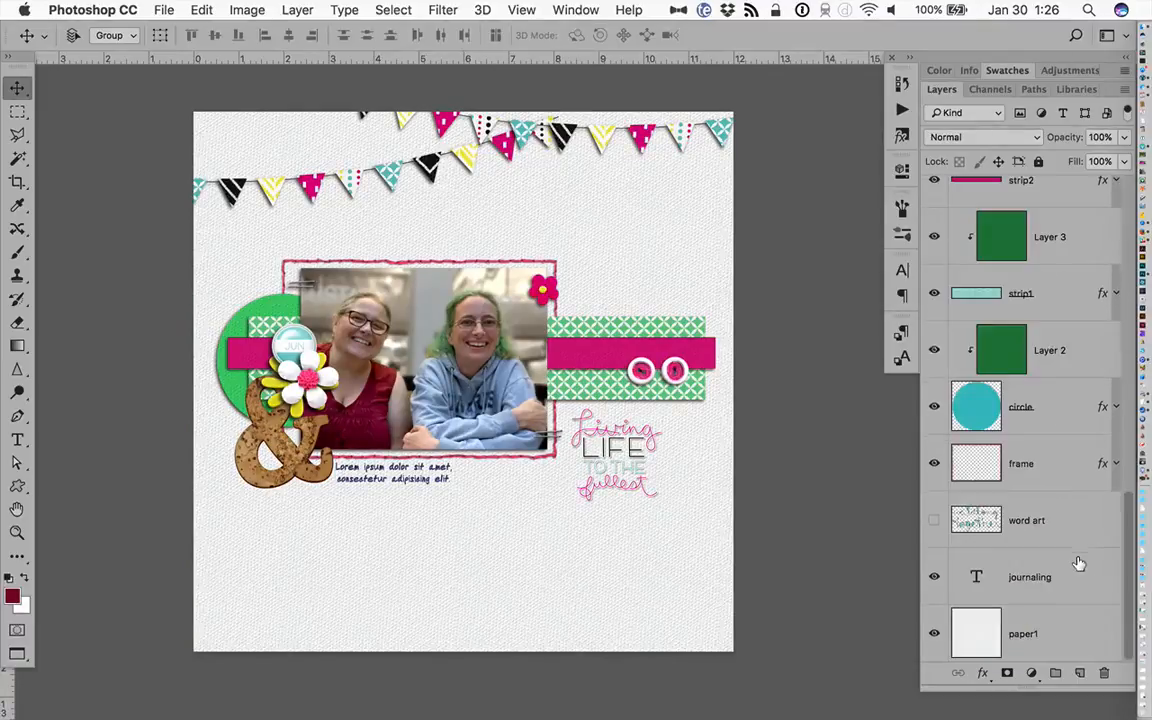
click(1080, 645)
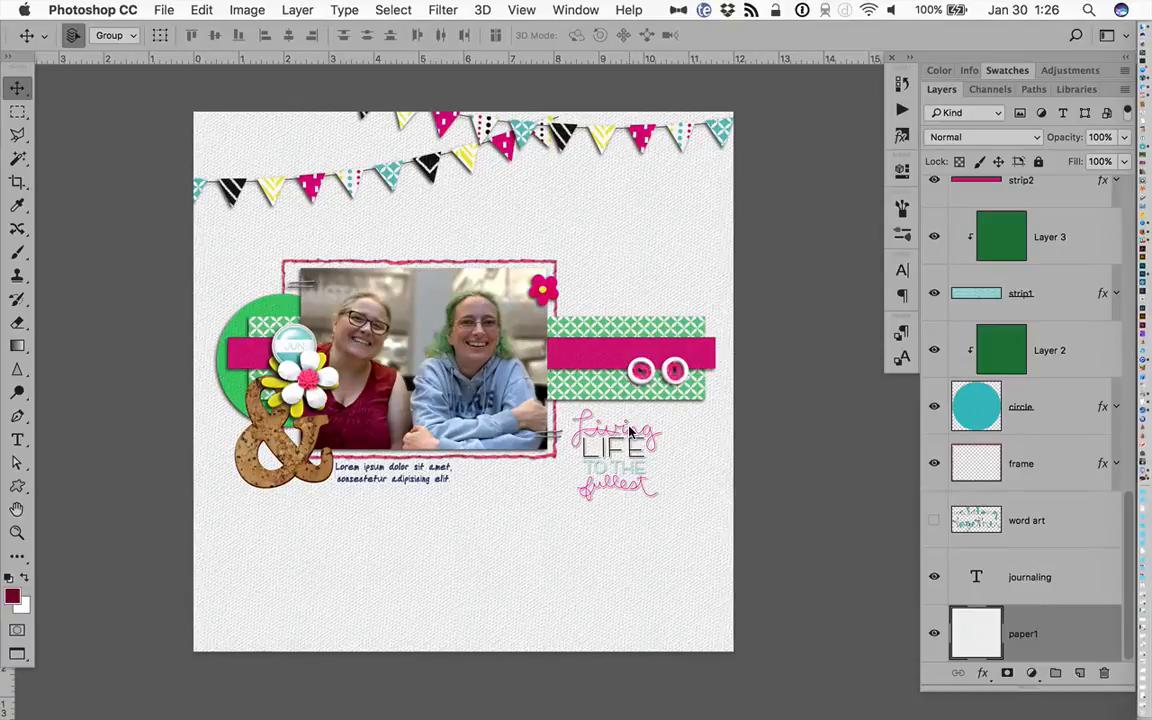
key(super+Tab)
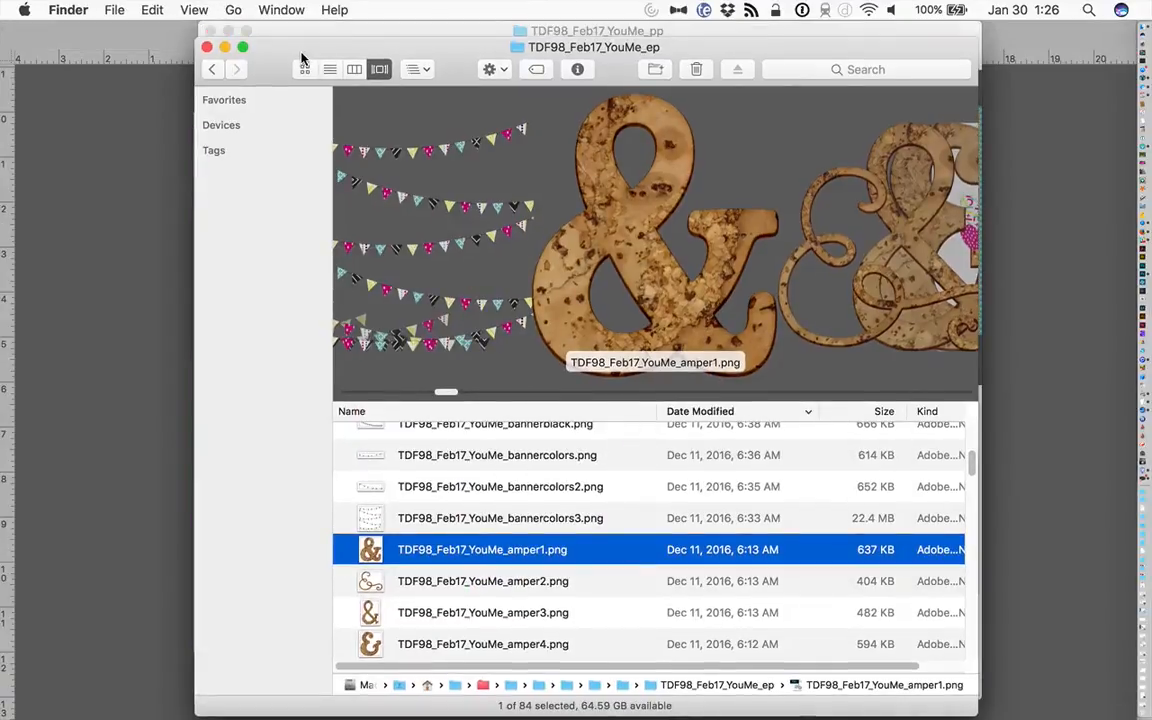
click(311, 30)
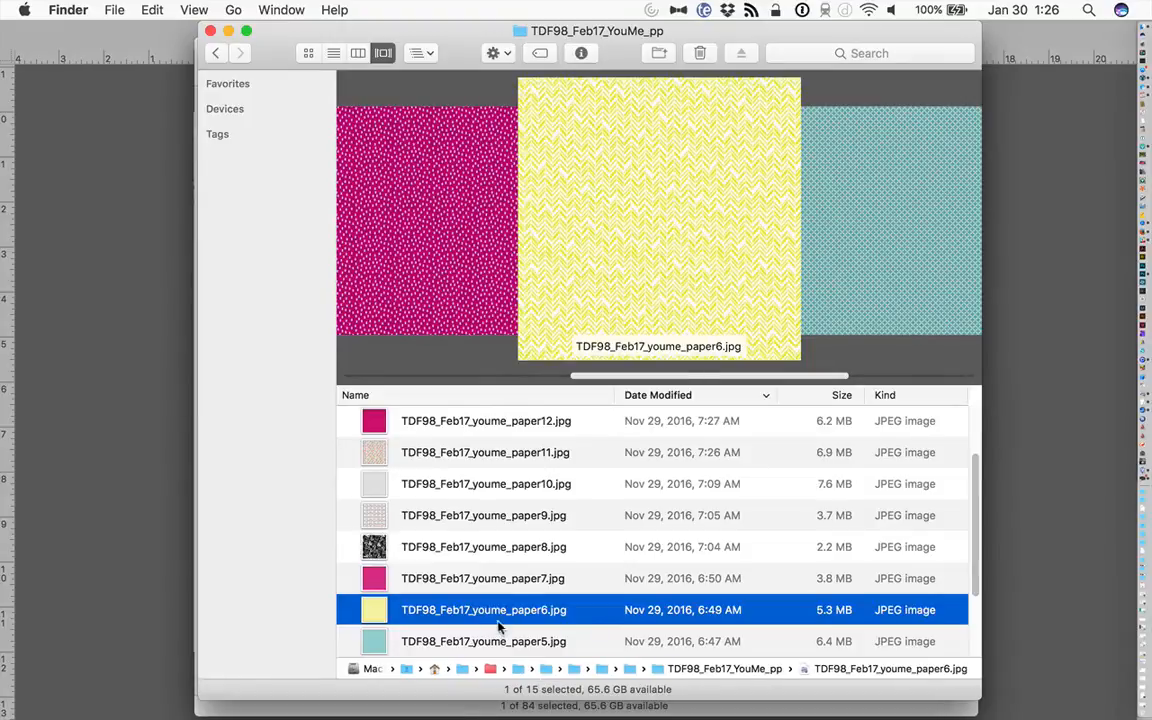
drag(490, 622, 128, 495)
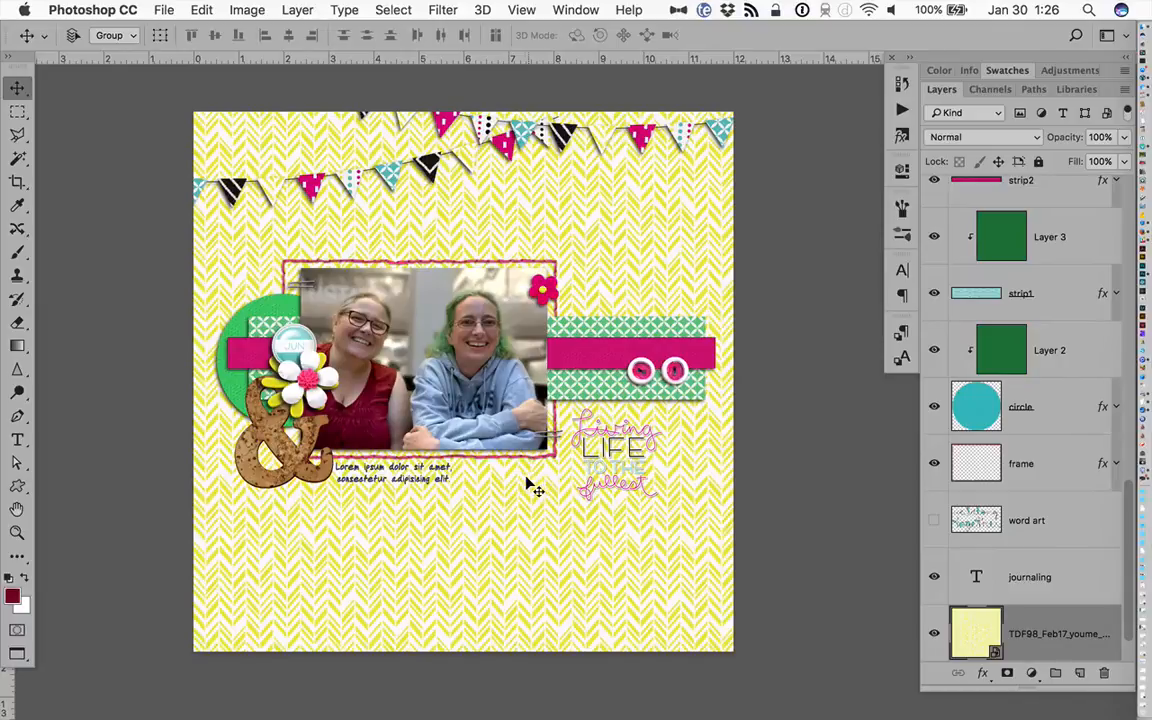
Compare the page with and without the yellow chevron paper, and clip that paper to strip1 above Layer 3
click(934, 634)
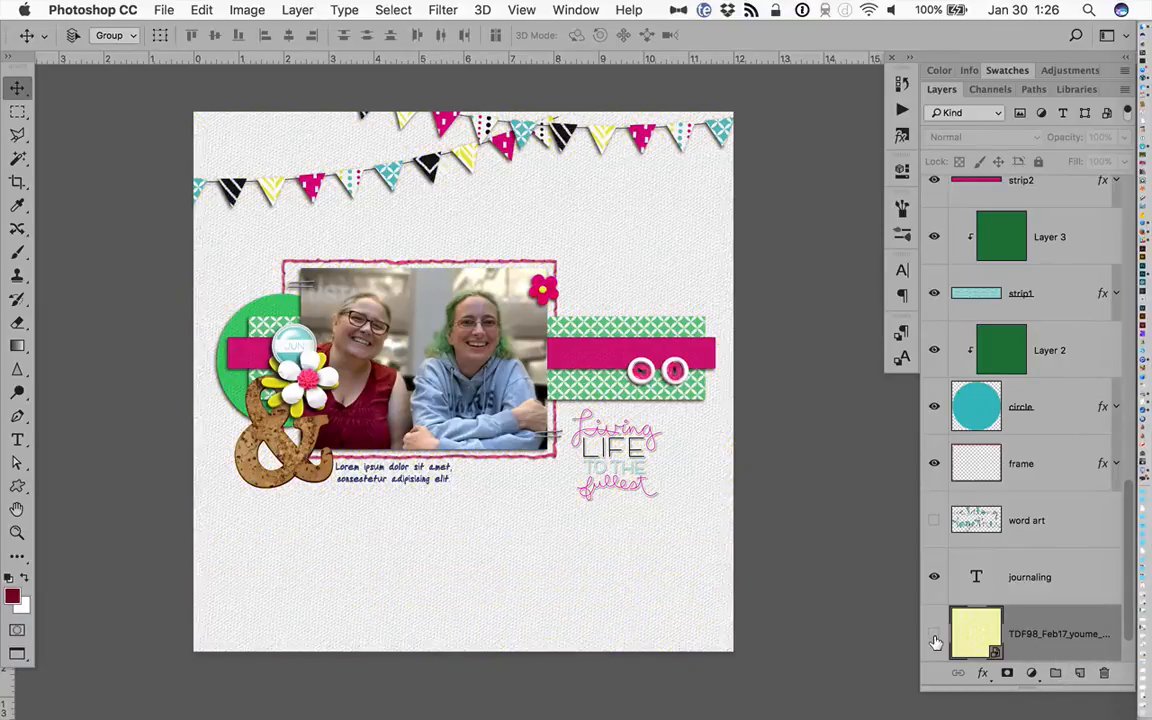
click(934, 636)
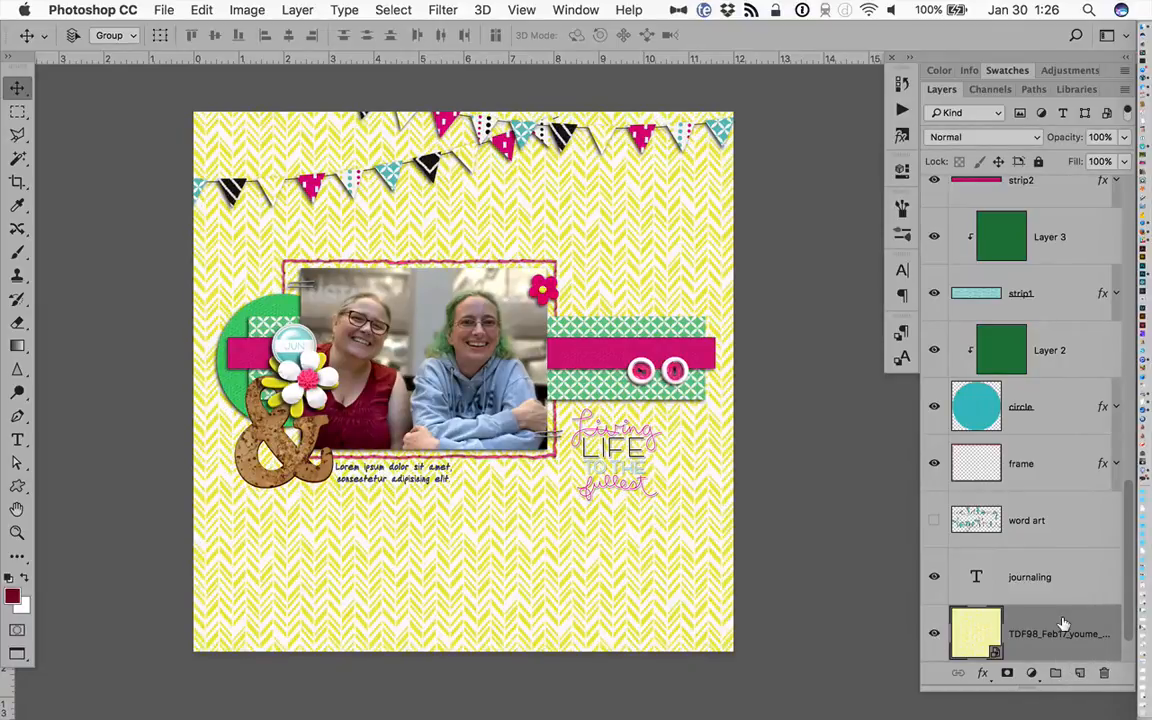
drag(1063, 624, 1066, 212)
alt+click(1072, 259)
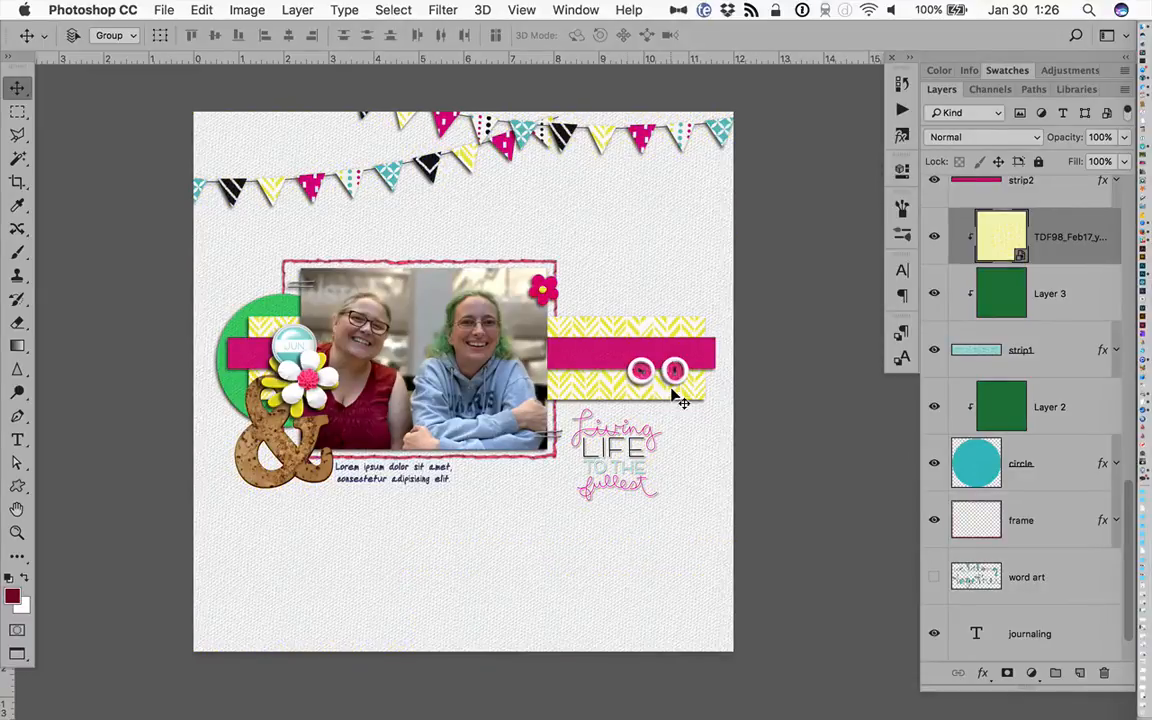
Switch to the Finder, browse the kit papers, and place TDF98_Feb17_youme_paper10.jpg above the yellow paper in the Photoshop layout
key(Tab)
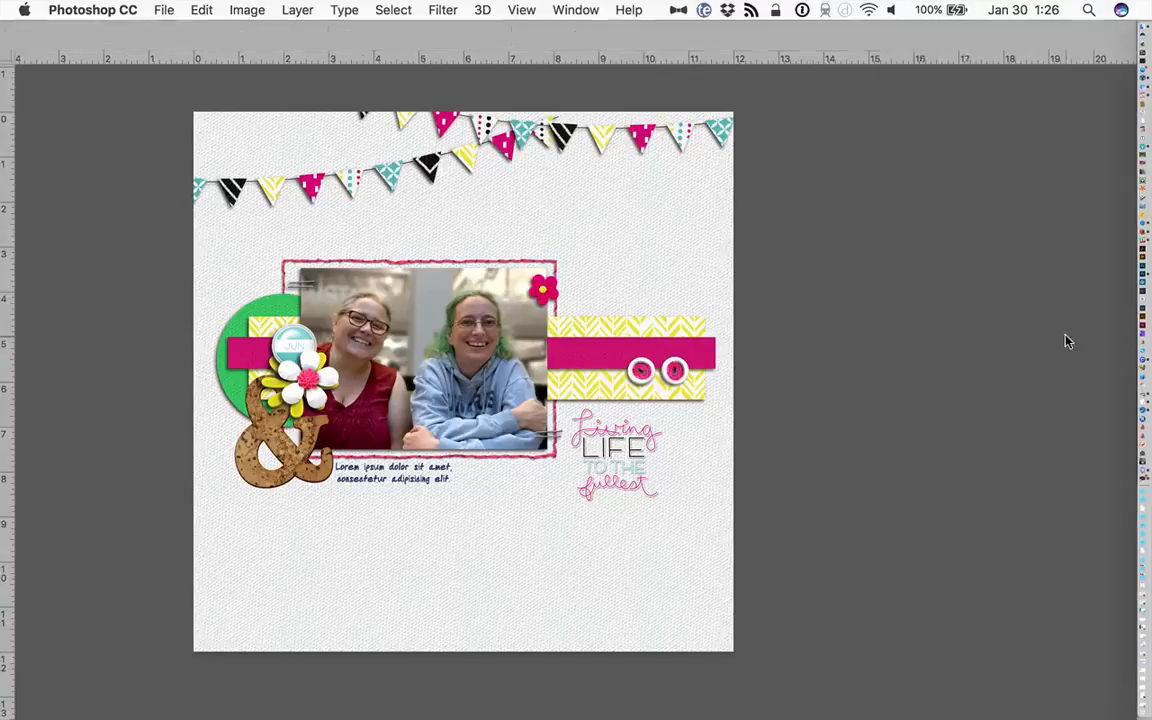
key(super+Tab)
key(Up)
key(Up)
key(Up)
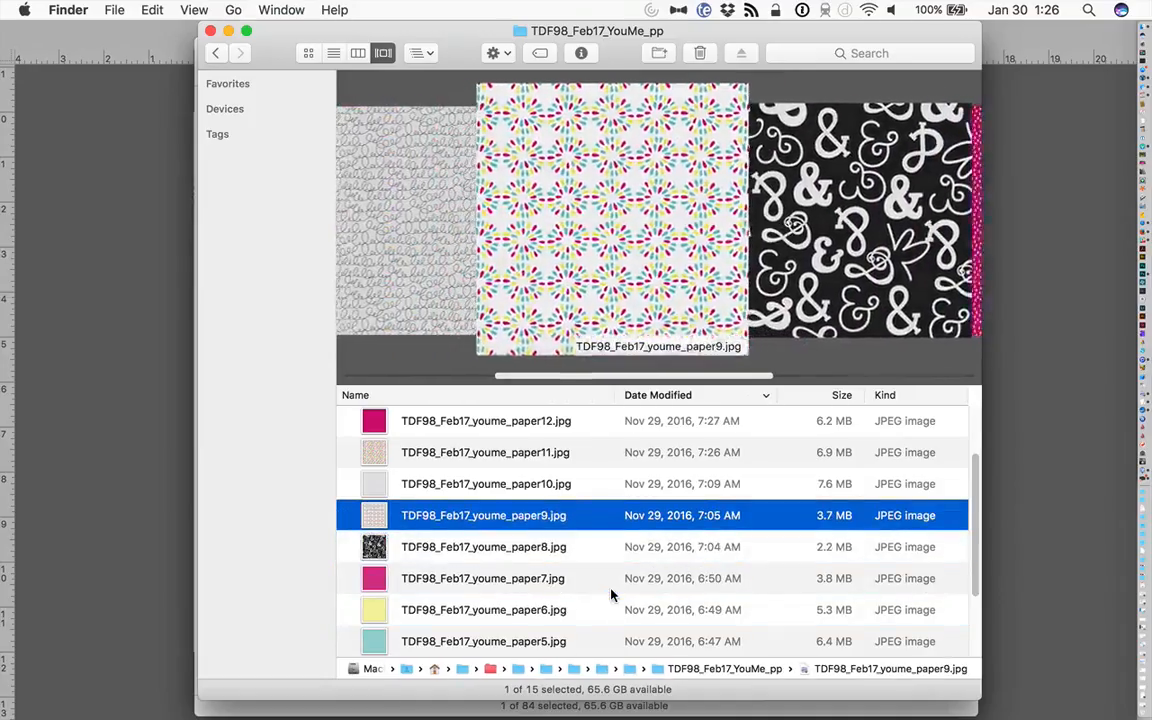
key(Up)
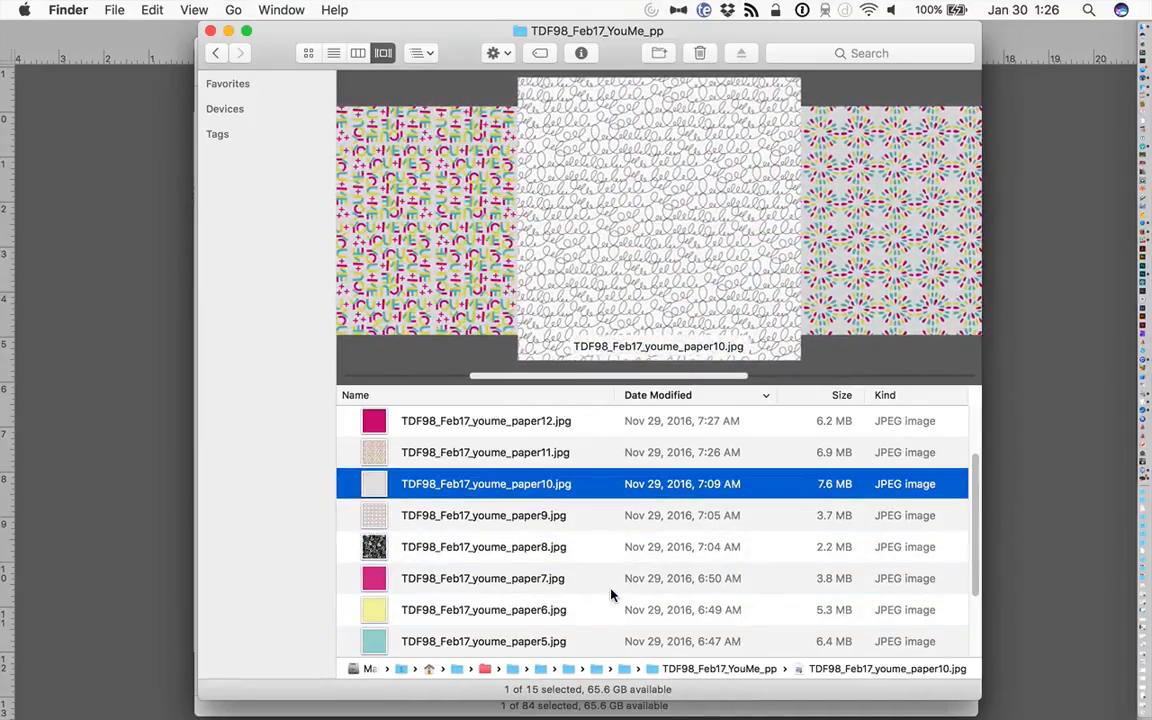
drag(535, 490, 116, 403)
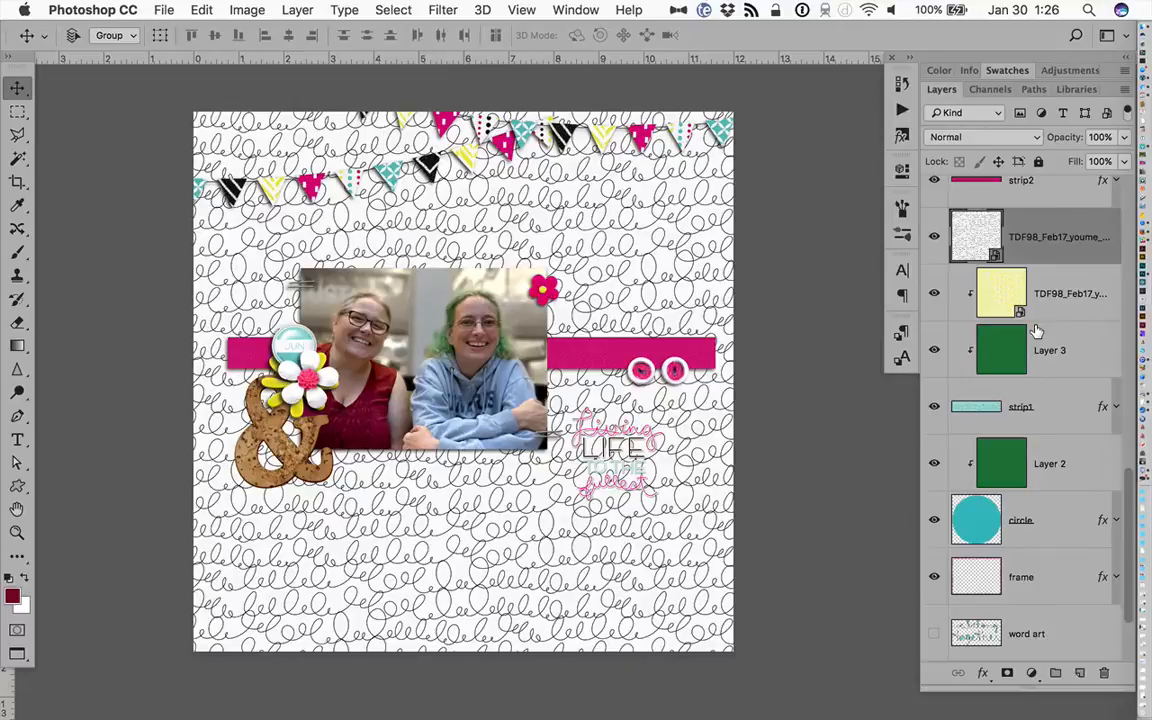
Move the black scribble paper directly above the strip2 layer and clip it to strip2
scroll(1036, 331, up, 3)
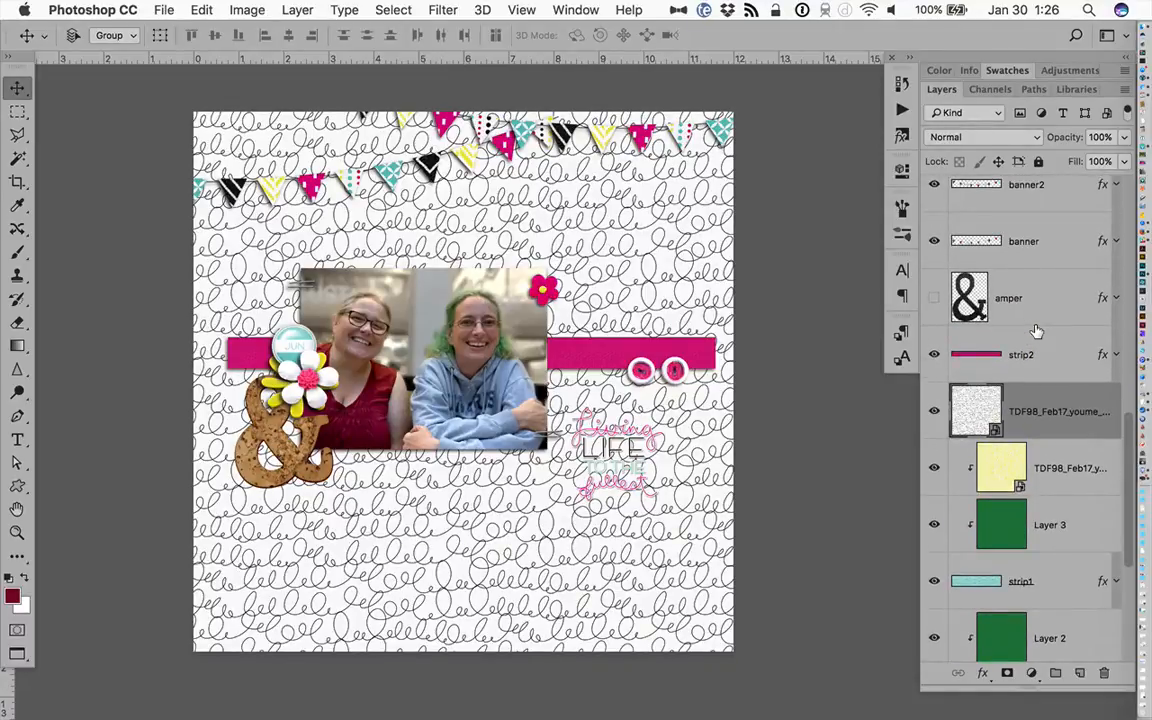
key(super+bracketright)
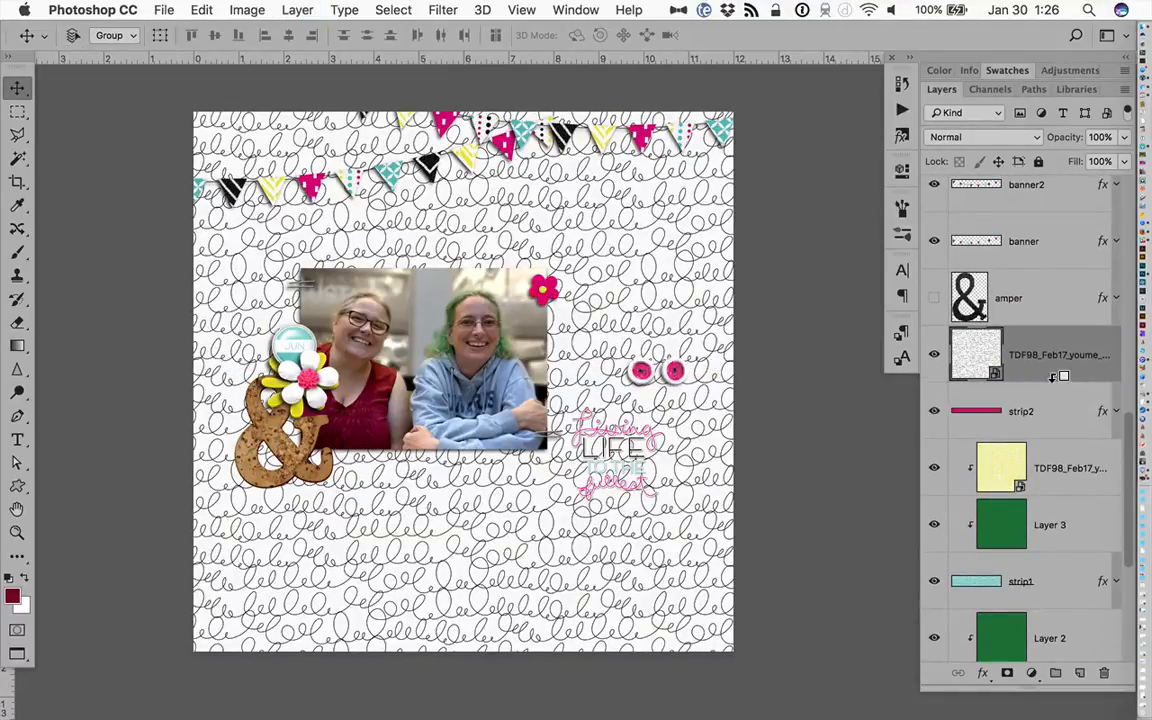
alt+click(1055, 378)
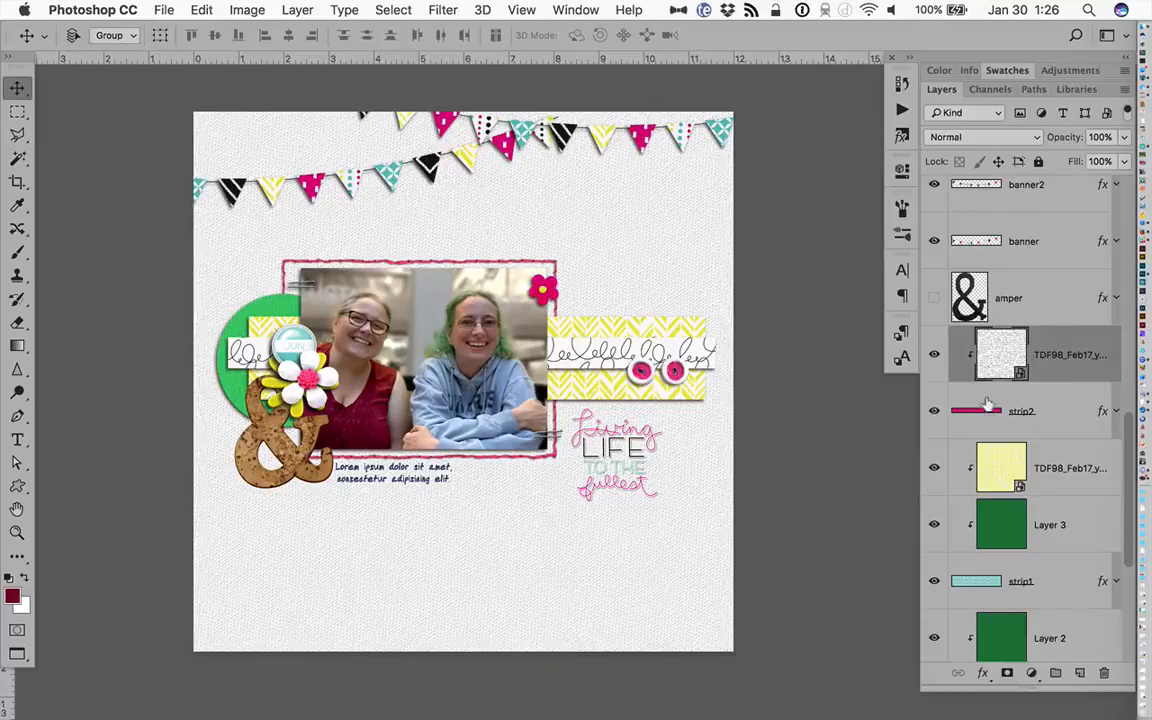
Switch to the Finder and browse the kit papers to select the dotted-stripe TDF98_Feb17_youme_paper2.jpg
key(Tab)
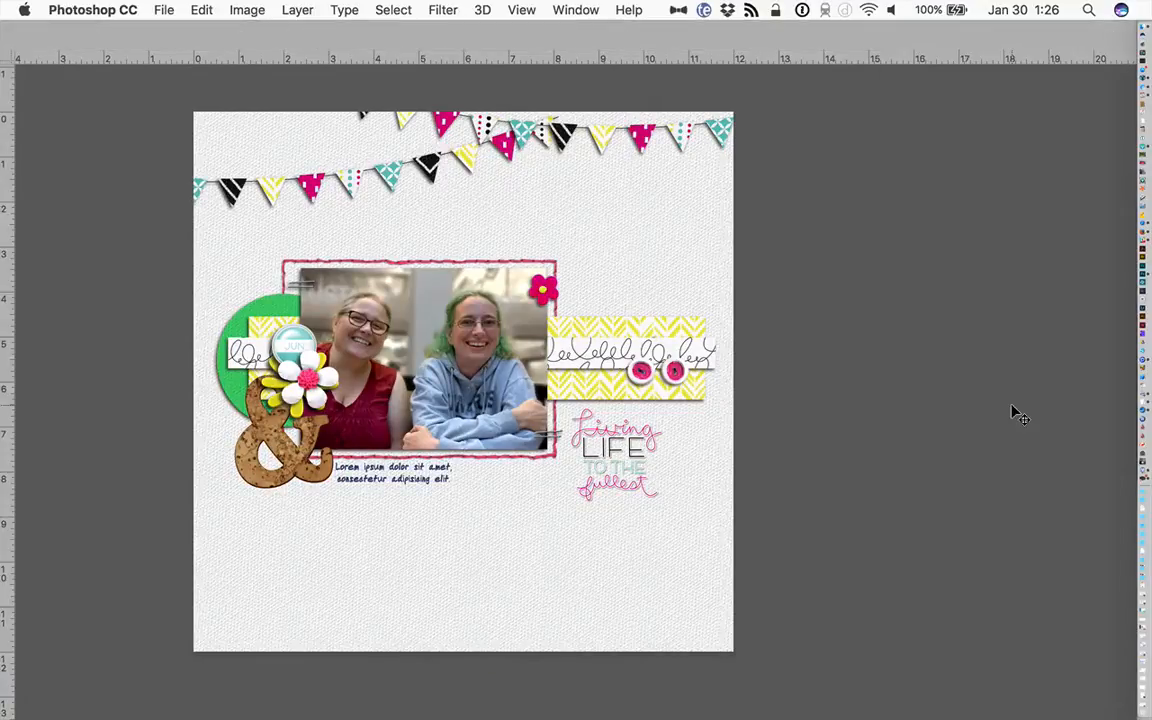
key(super+Tab)
key(Up)
key(Up)
key(Up)
key(Down)
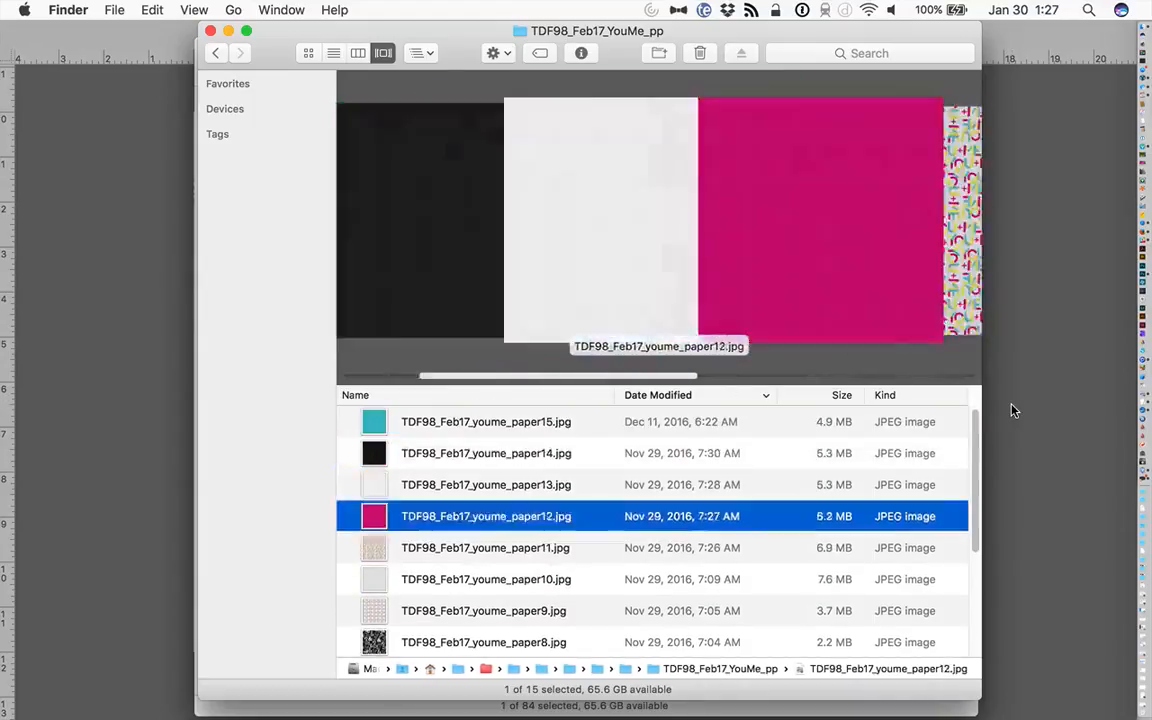
key(Down)
key(Down)
key(Down)
key(Down)
key(Down)
key(super+Tab)
key(super+Tab)
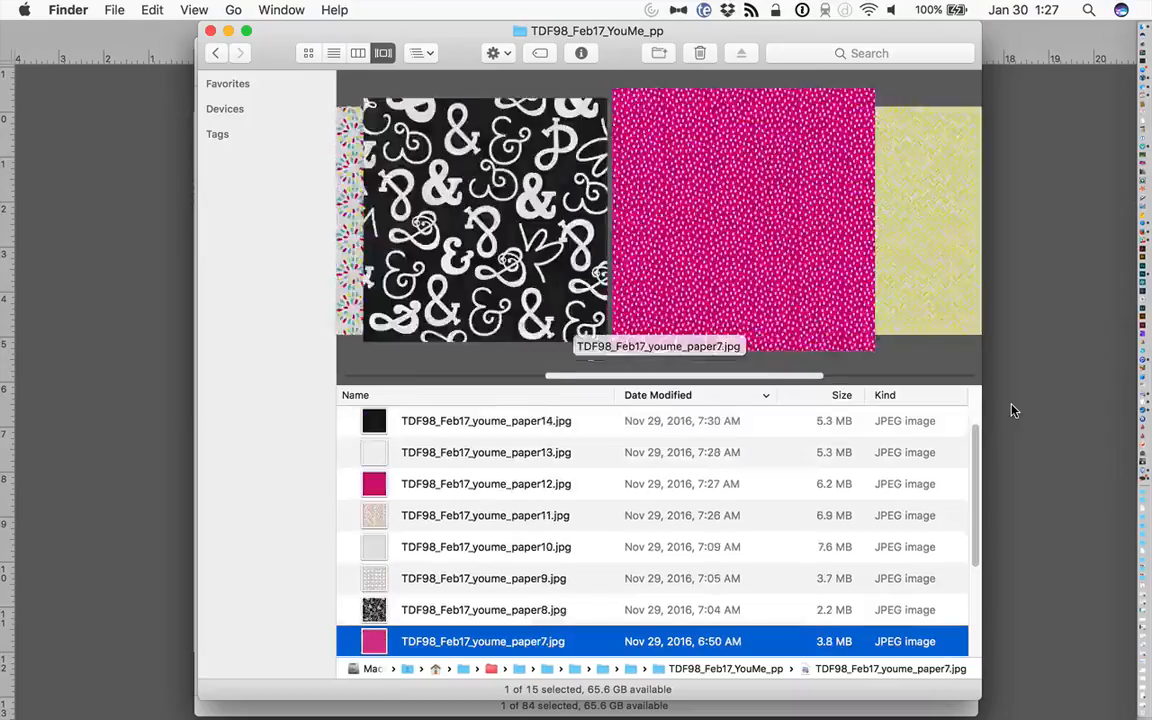
key(Down)
key(Down)
key(Down)
key(Down)
key(Down)
key(Down)
key(Up)
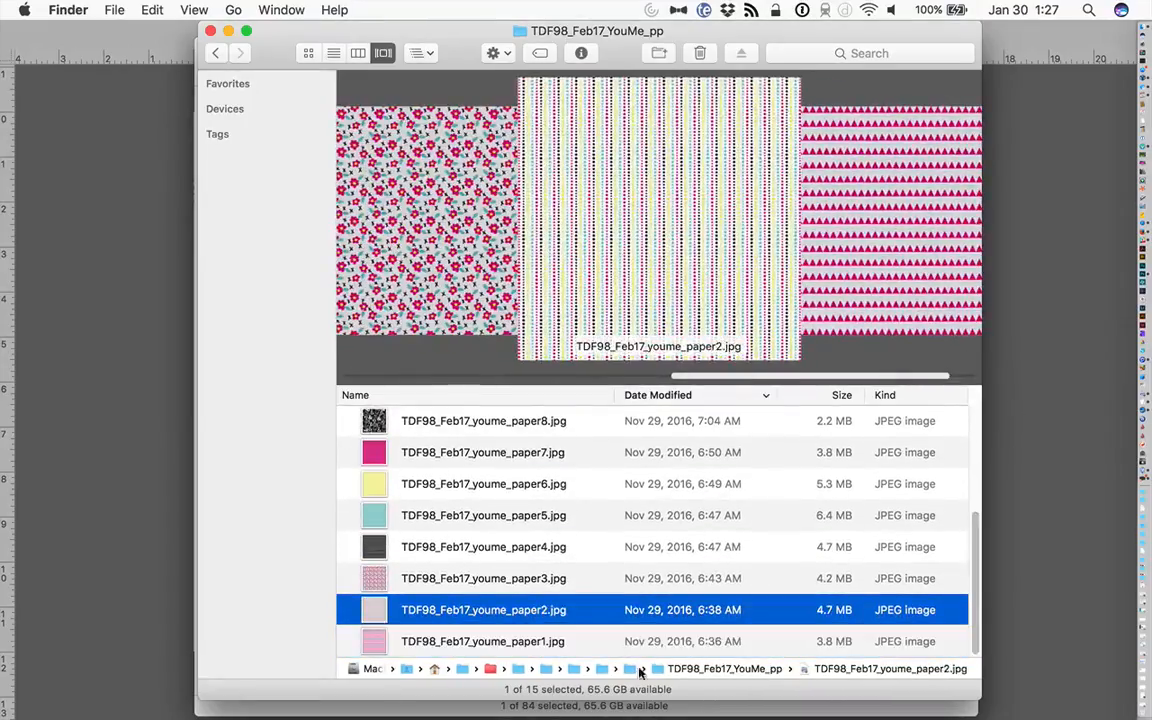
Place TDF98_Feb17_youme_paper2.jpg in the Photoshop layout and clip it to the circle above Layer 2
drag(457, 619, 97, 458)
key(Return)
key(super+shift+bracketleft)
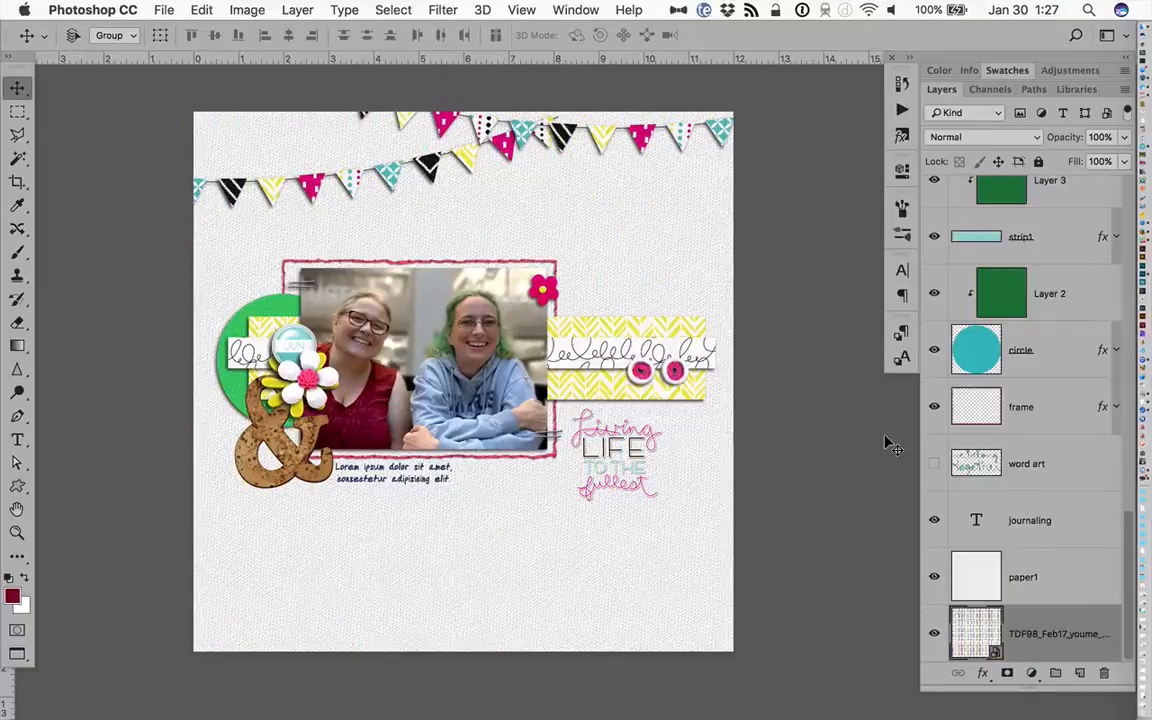
key(super+bracketright)
drag(1030, 586, 1060, 268)
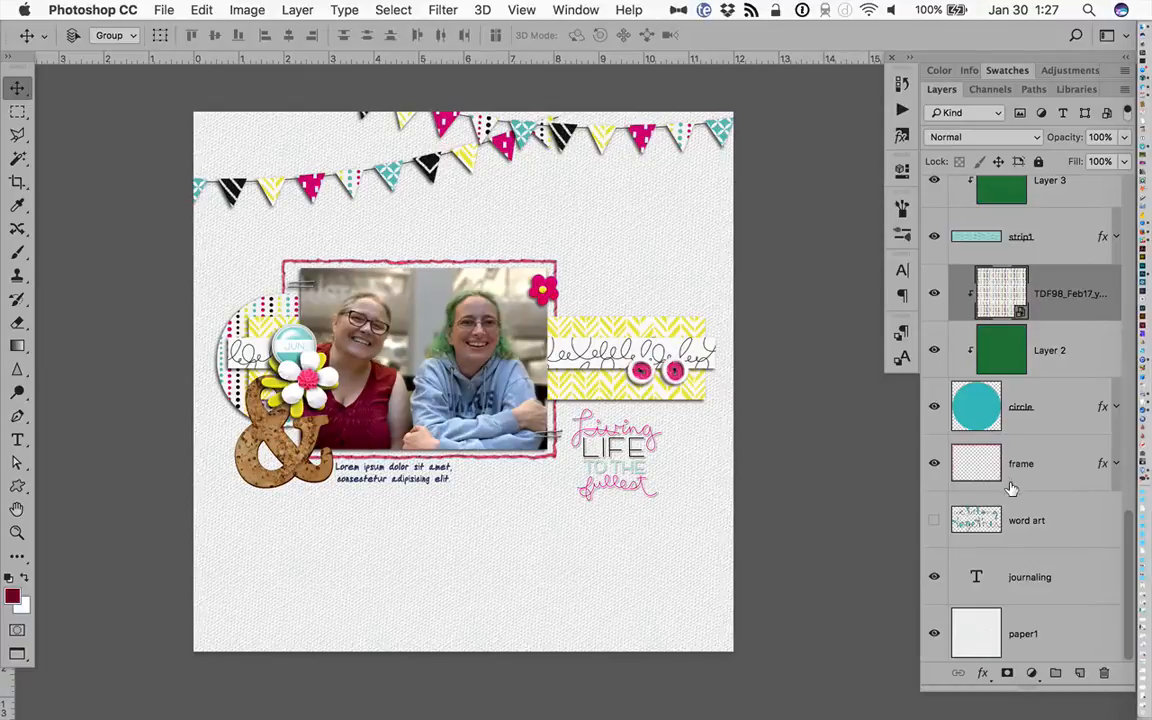
Switch to the Finder, browse the solid papers, and place TDF98_Feb17_youme_paper14.jpg in the Photoshop layout directly above paper1
key(Tab)
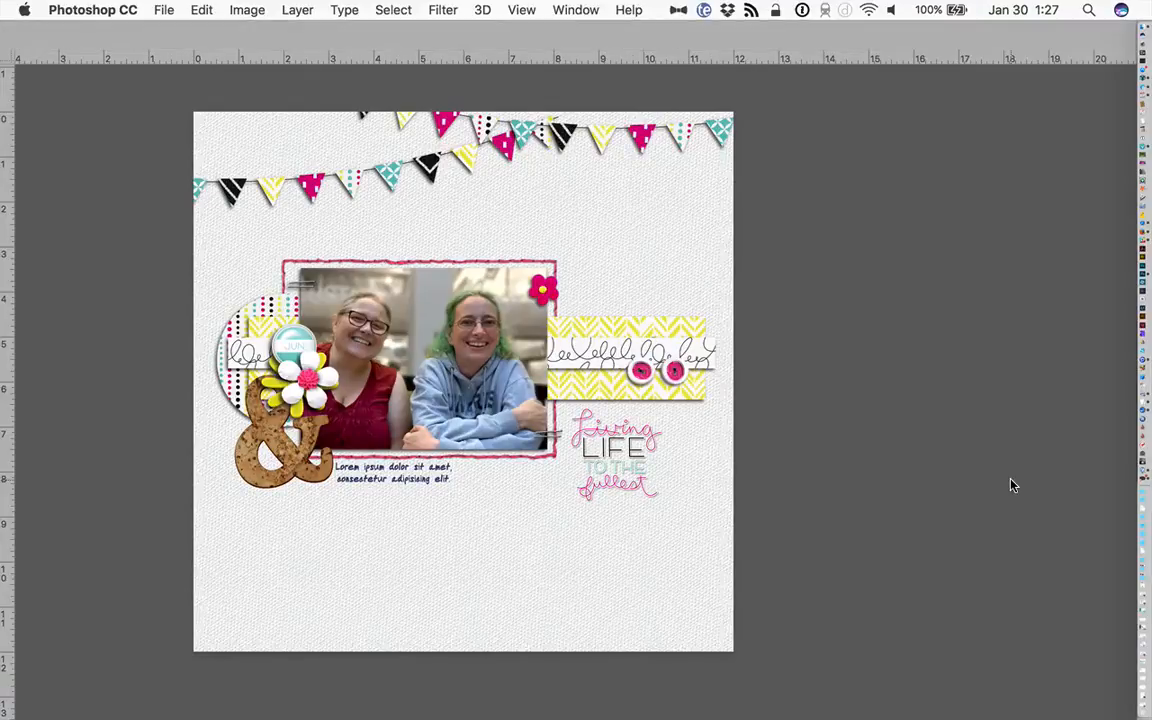
key(super+Tab)
scroll(765, 492, up, 5)
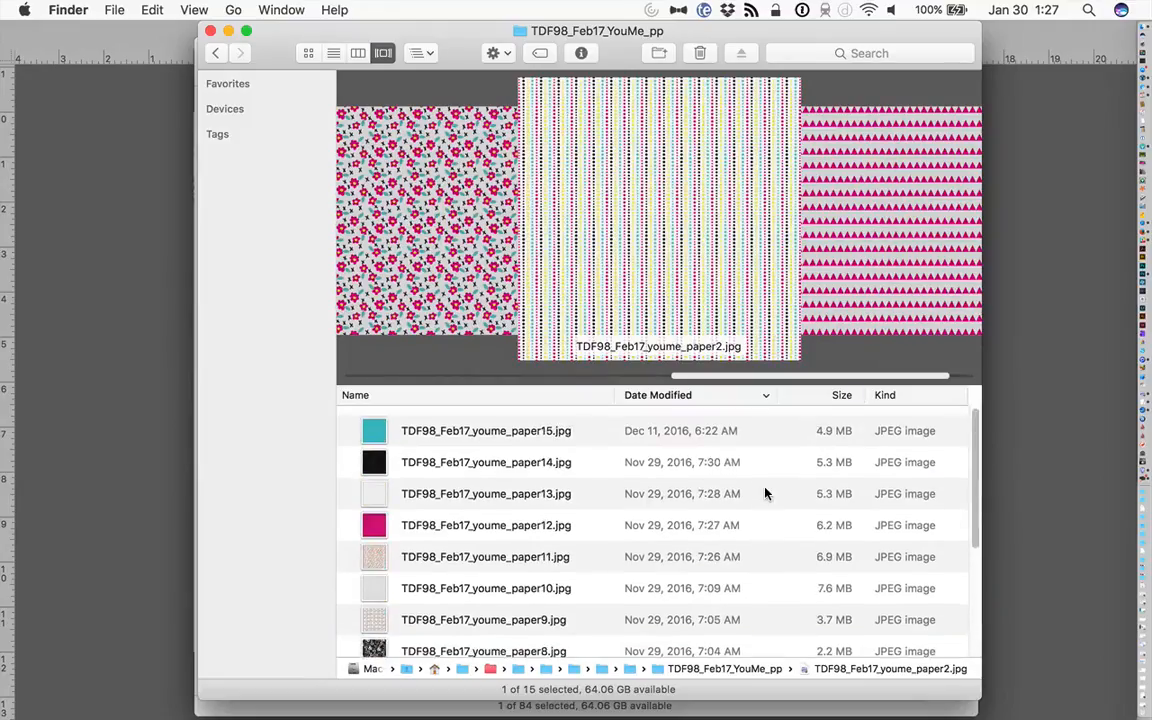
scroll(765, 492, down, 5)
scroll(765, 492, up, 5)
click(470, 453)
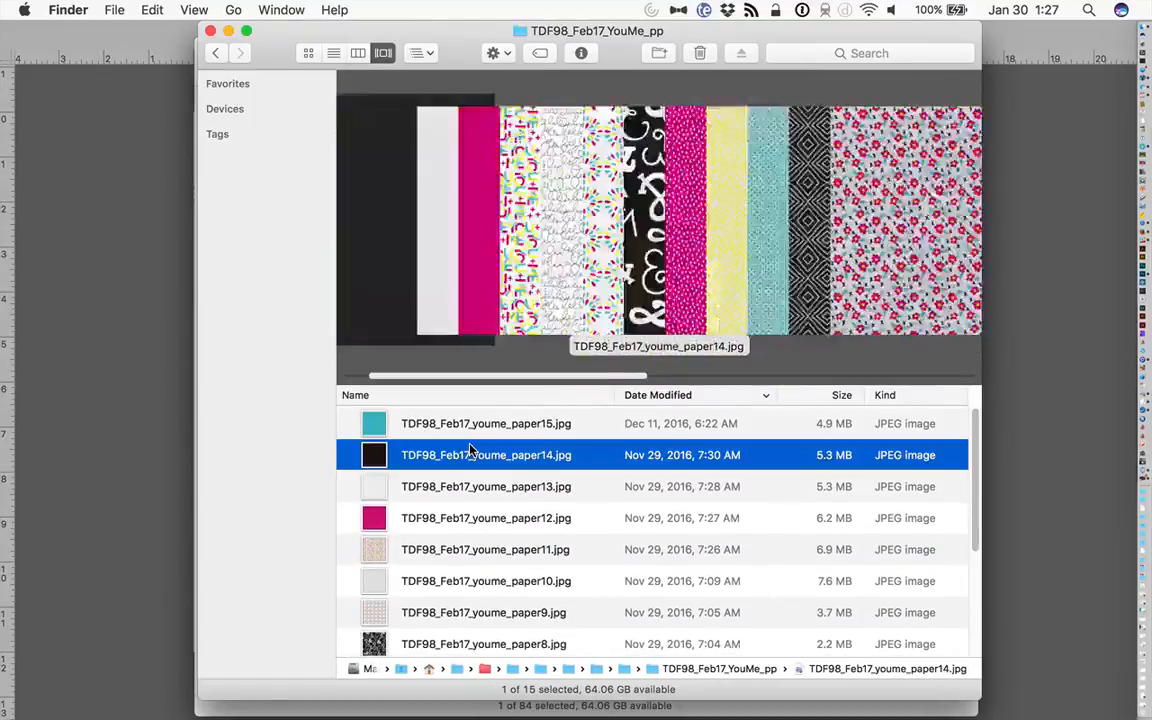
key(Up)
key(Down)
key(Down)
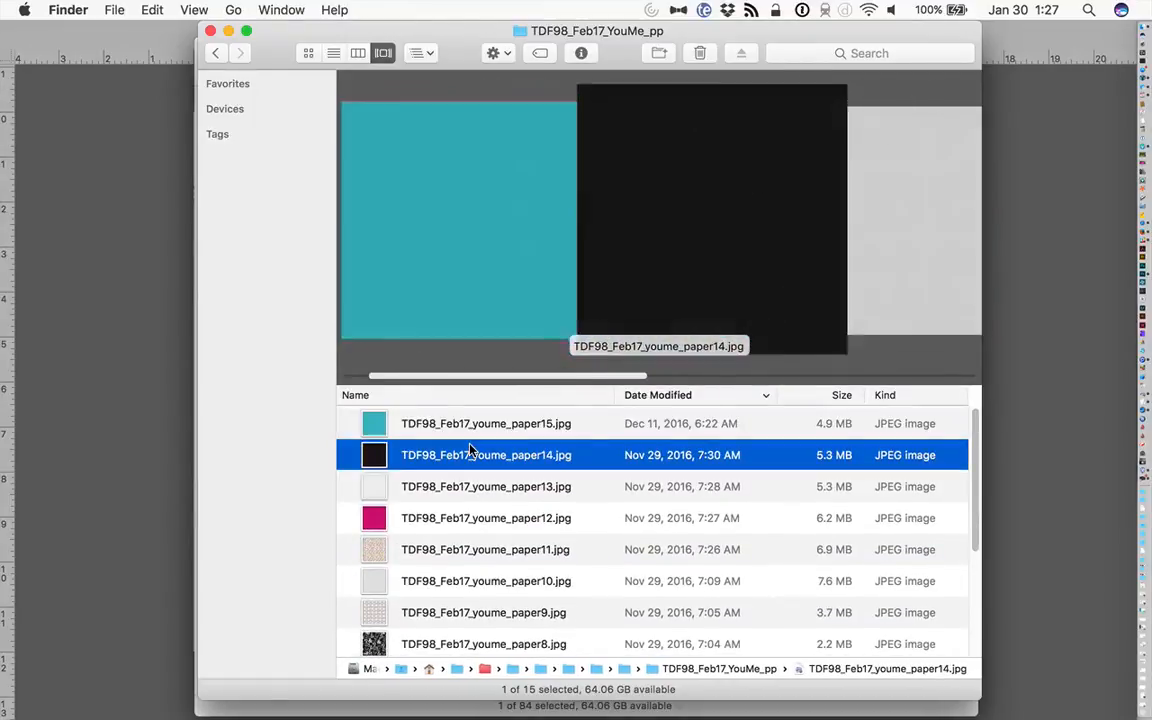
key(Up)
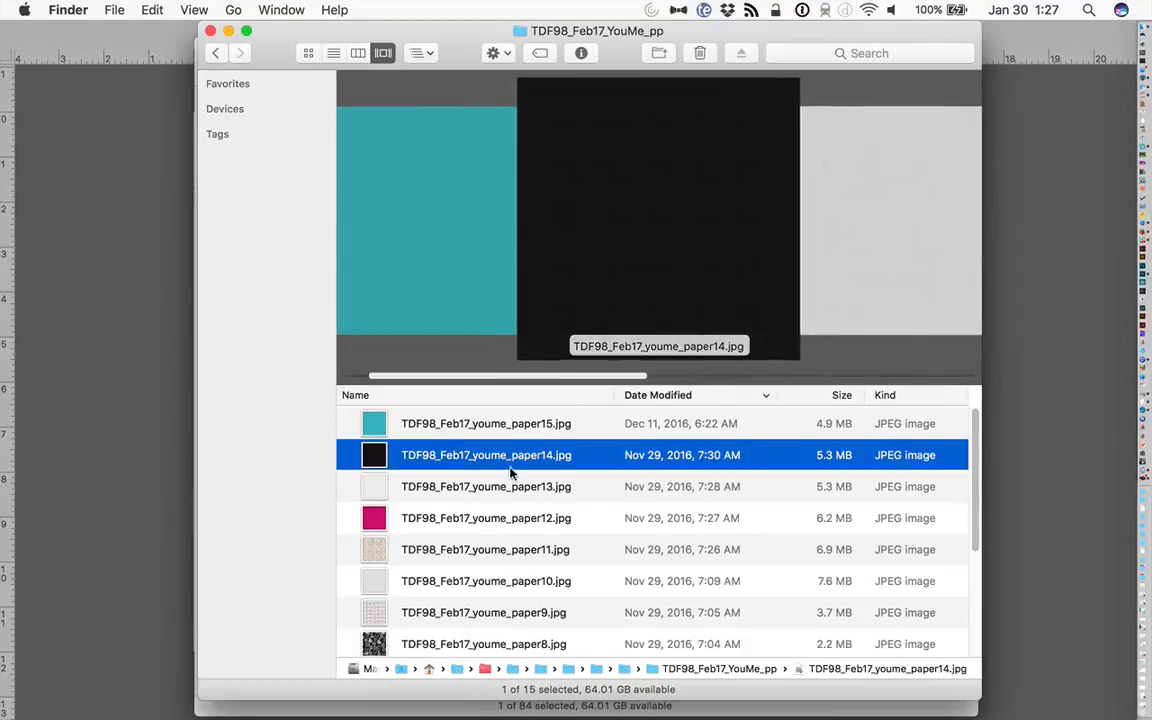
drag(273, 428, 107, 369)
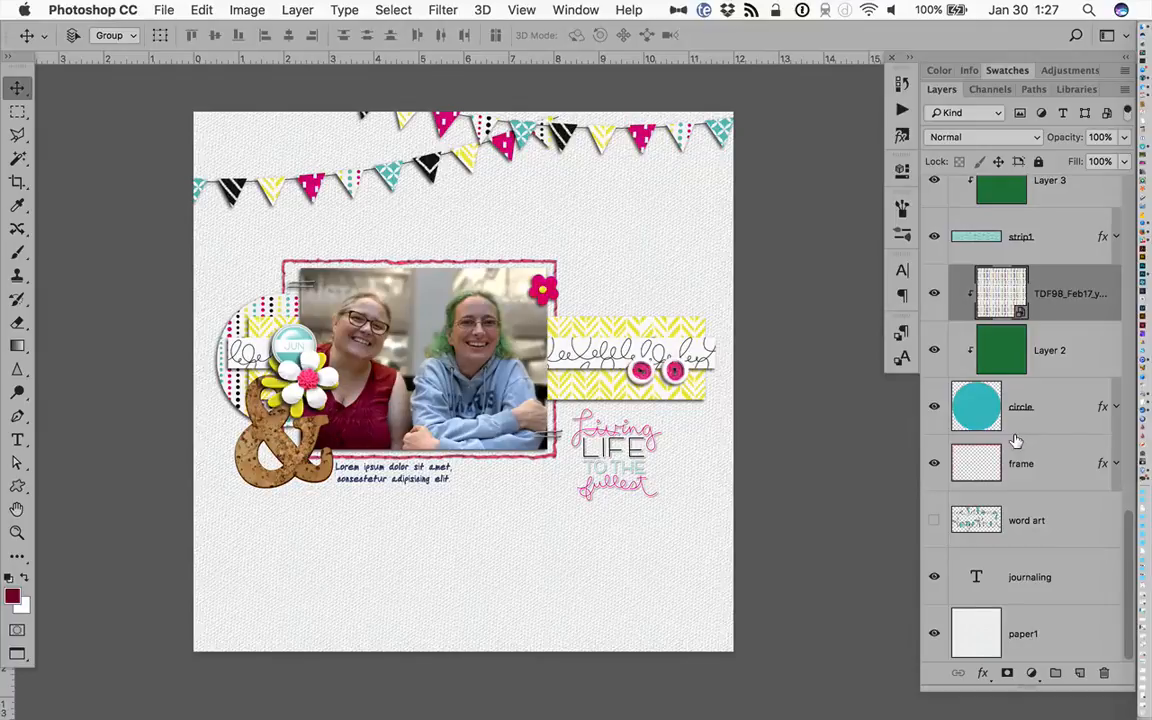
key(super+])
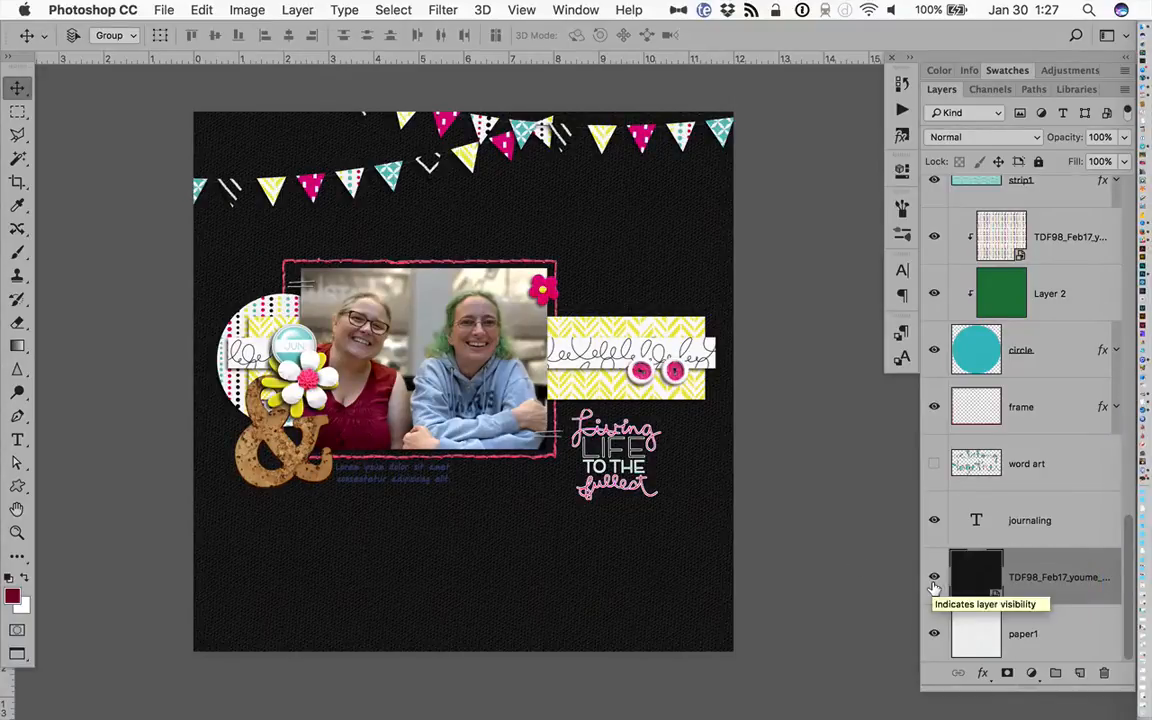
Hide the black background paper to compare the page without it, and delete that layer
click(934, 584)
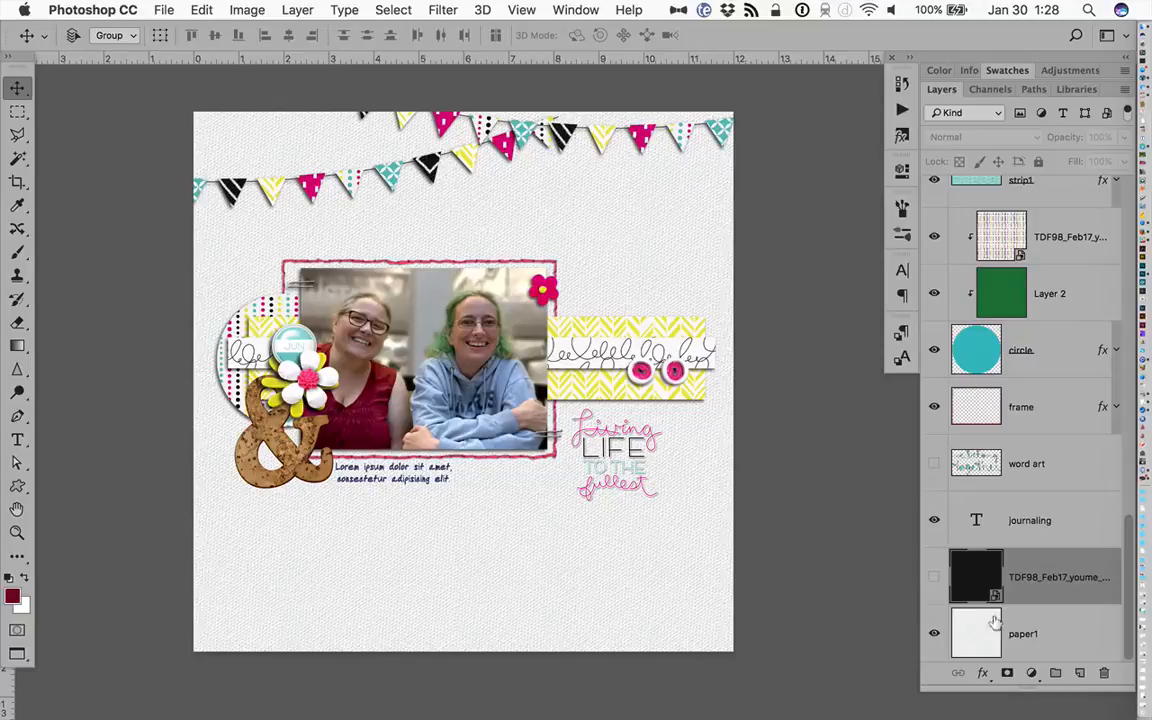
drag(995, 598, 1101, 673)
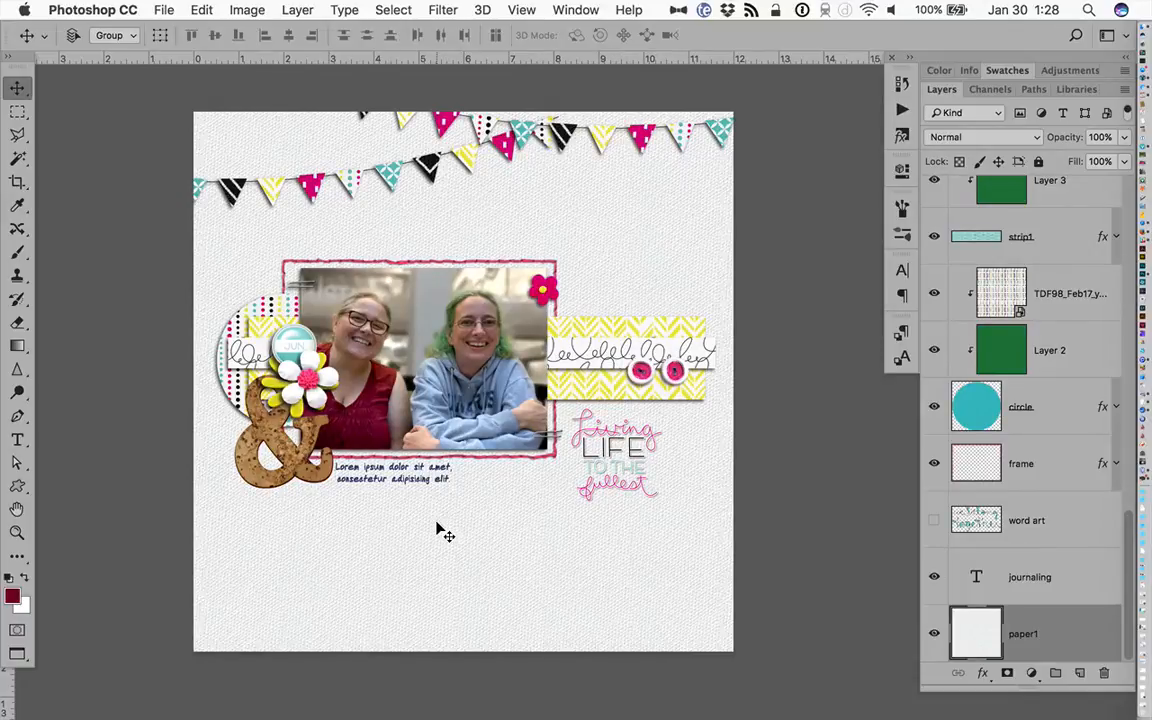
Select the journaling text layer and shift the text slightly right beneath the photo, away from the ampersand
scroll(1062, 326, up, 10)
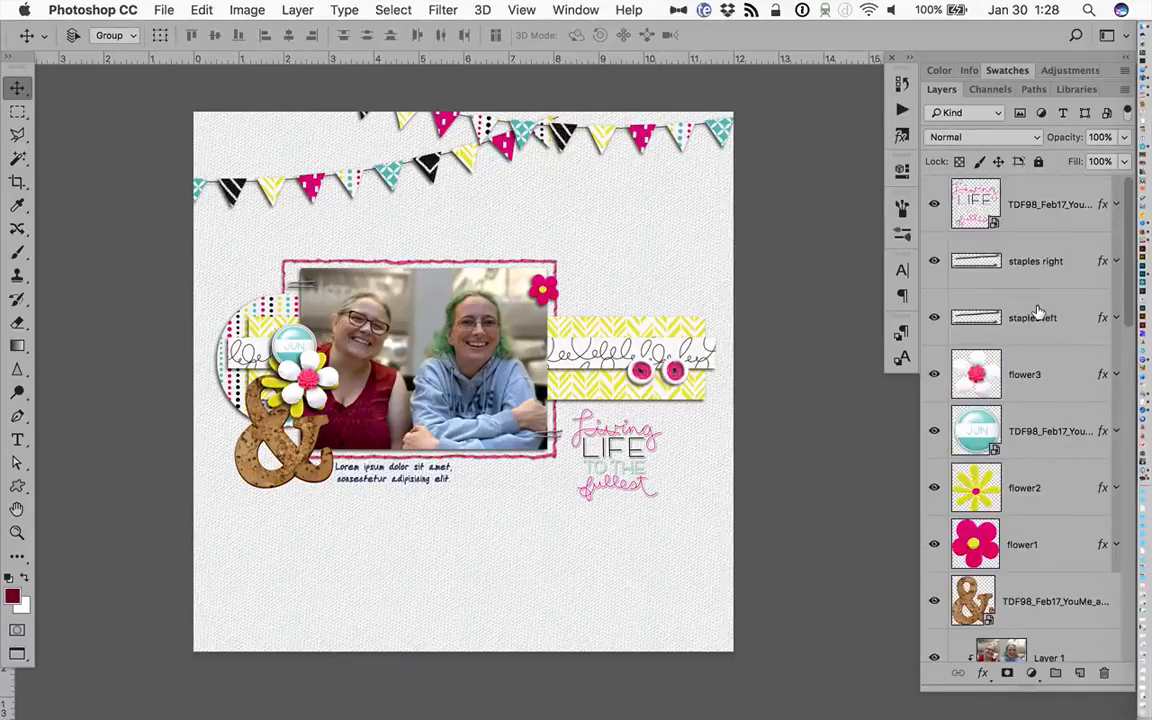
scroll(1043, 284, down, 8)
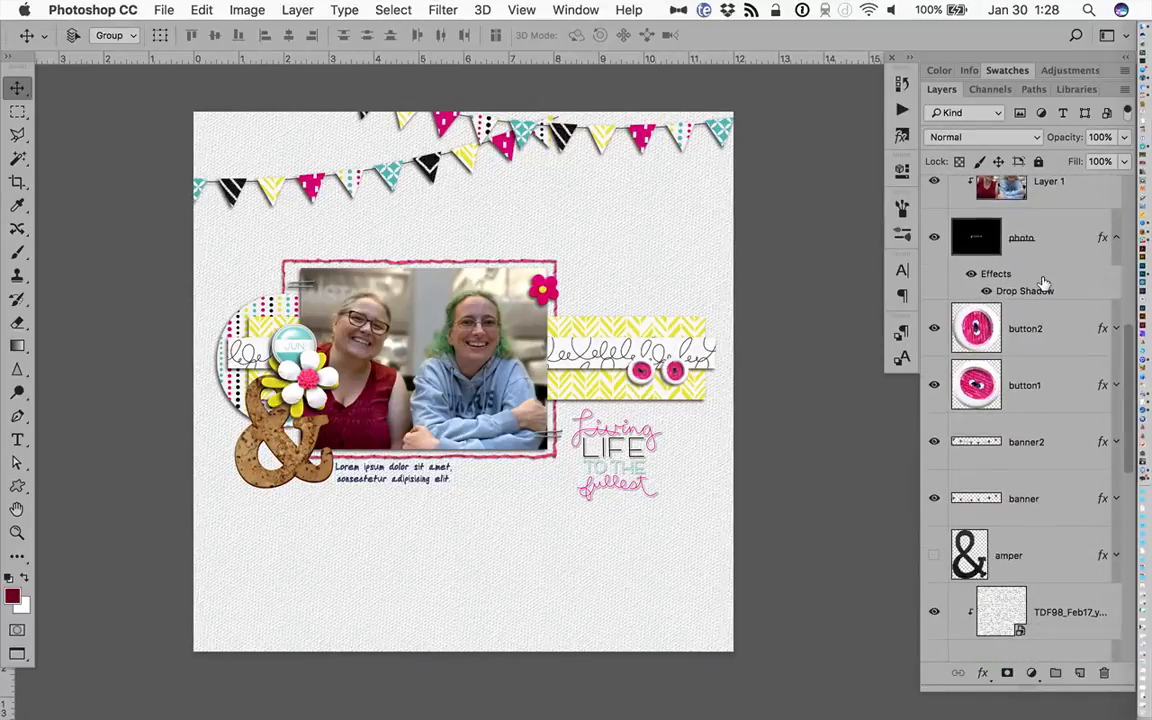
scroll(1043, 284, down, 10)
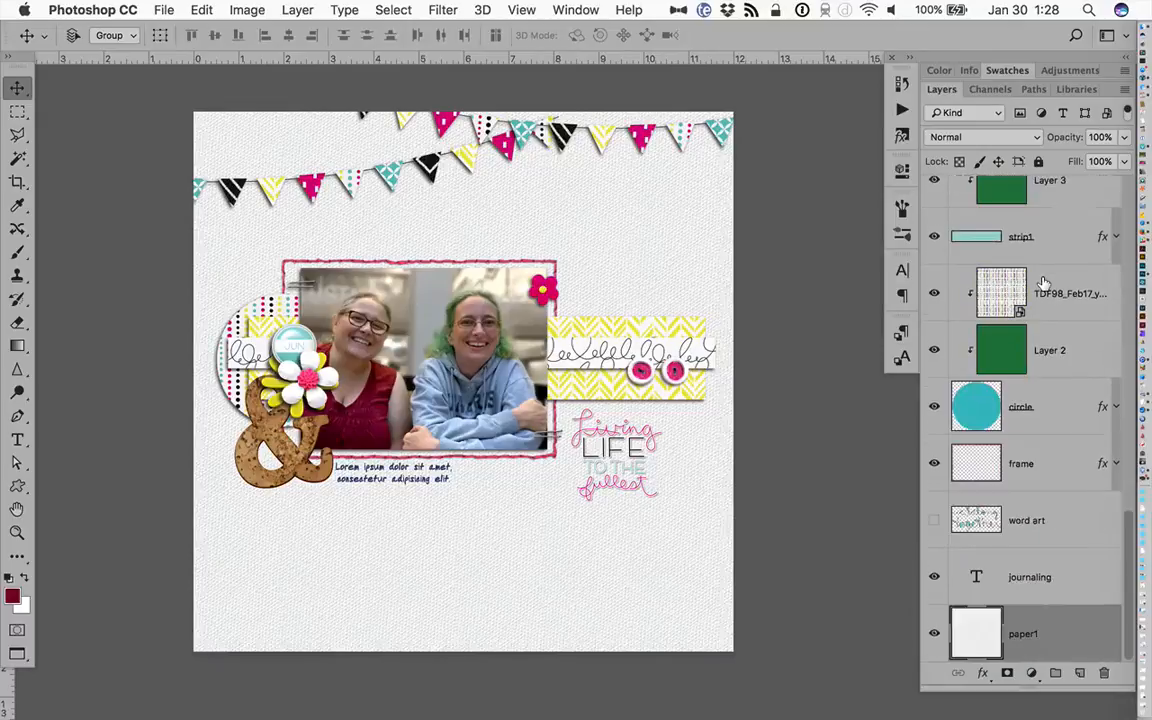
click(1054, 584)
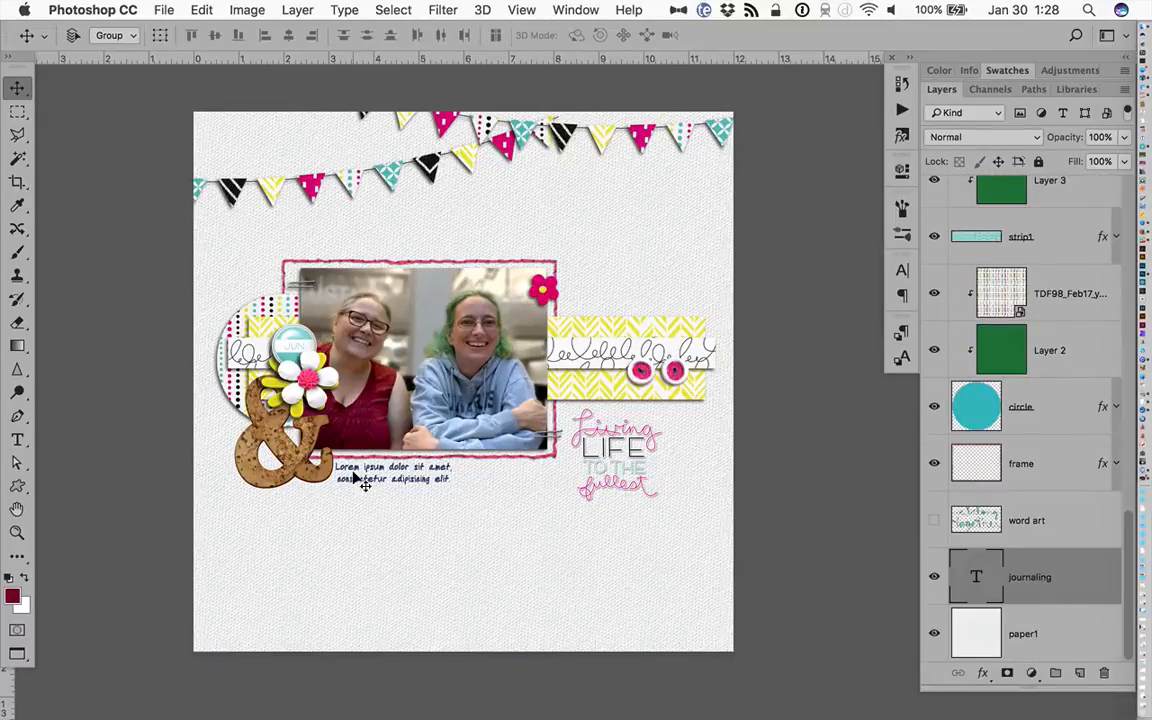
drag(362, 476, 370, 477)
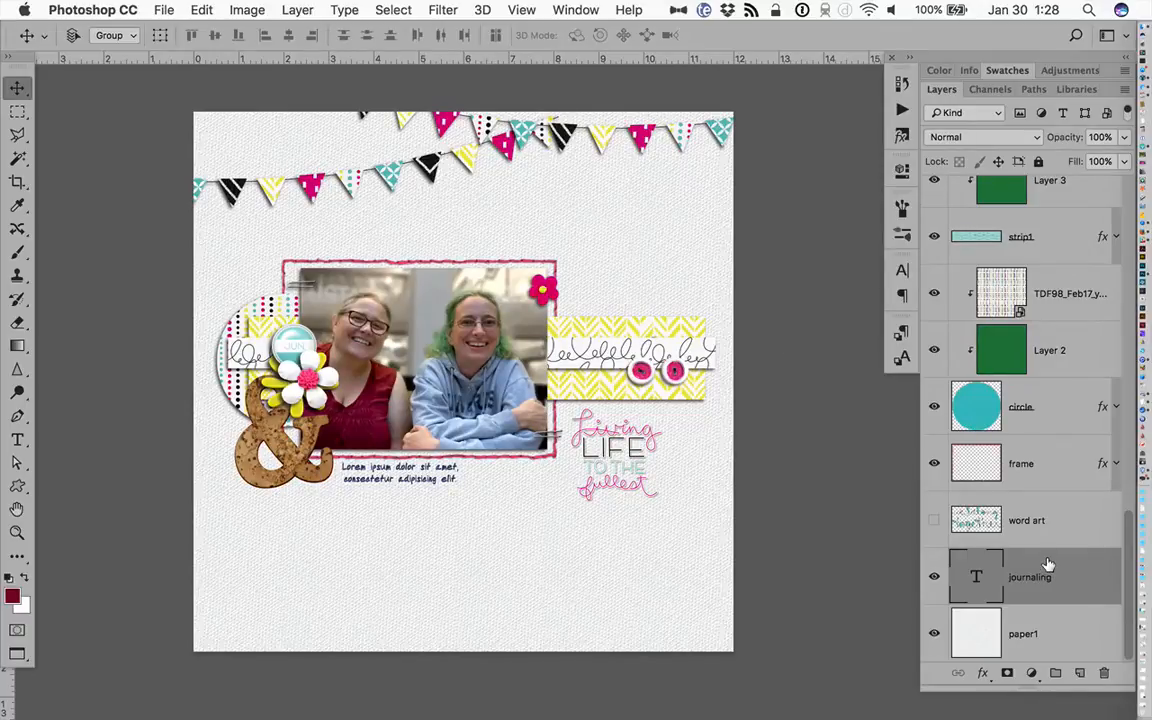
Select all layers above paper1 except banner and banner2, and try moving the photo cluster slightly upward
scroll(1048, 560, up, 10)
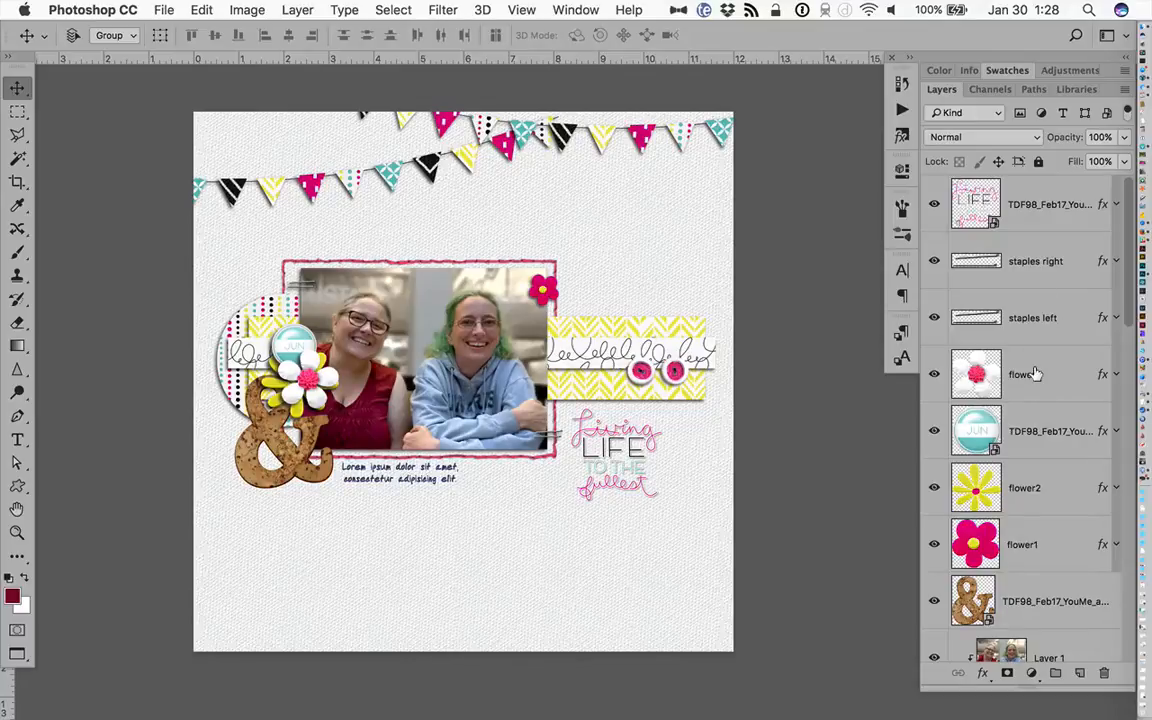
scroll(1038, 385, down, 10)
scroll(1036, 373, up, 10)
scroll(1049, 553, down, 5)
scroll(1049, 559, down, 10)
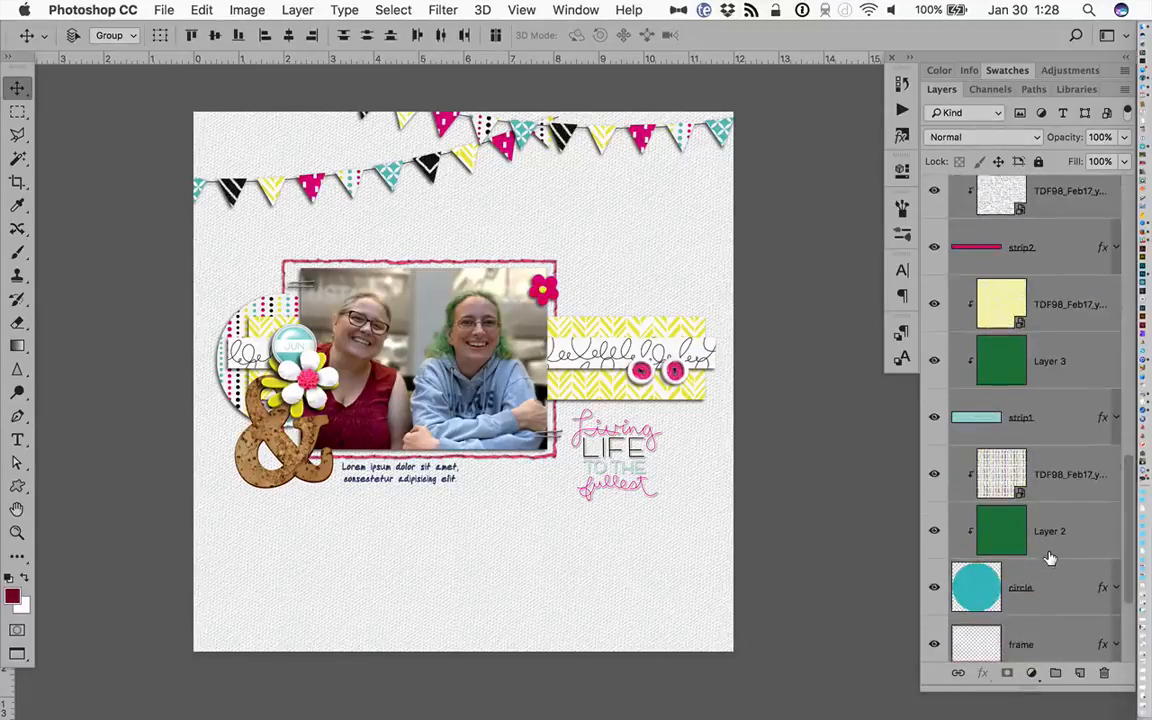
scroll(1049, 555, up, 2)
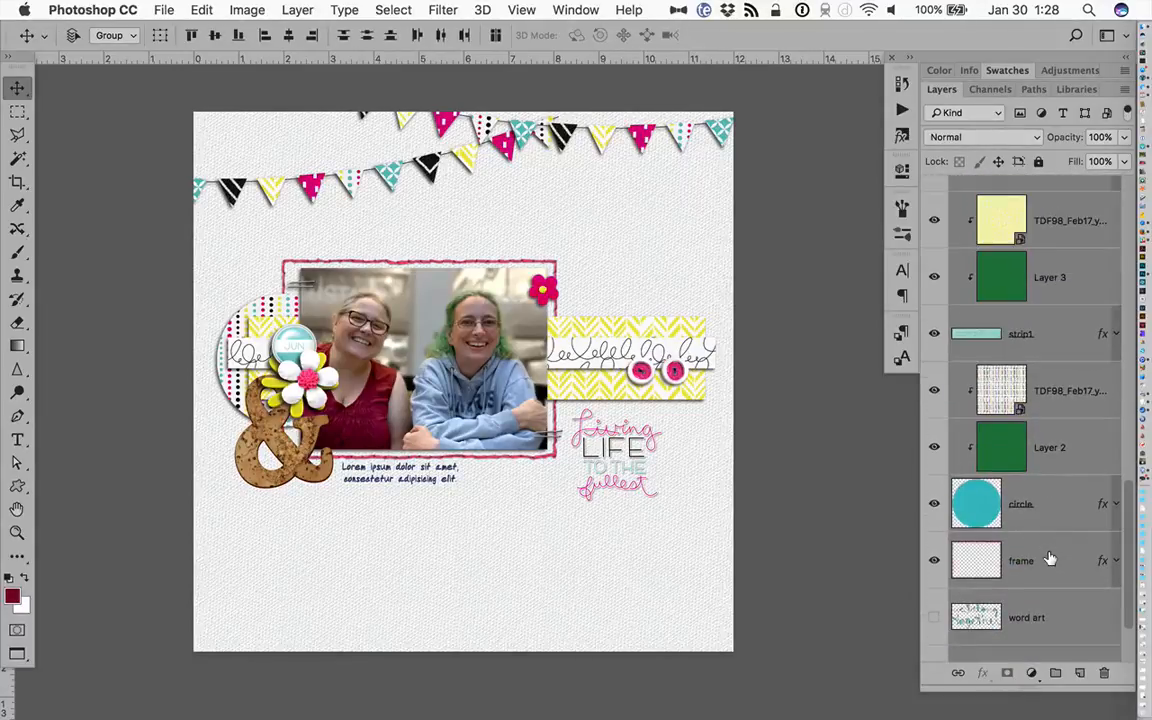
click(934, 562)
click(934, 562)
scroll(1054, 470, up, 5)
super+click(1043, 440)
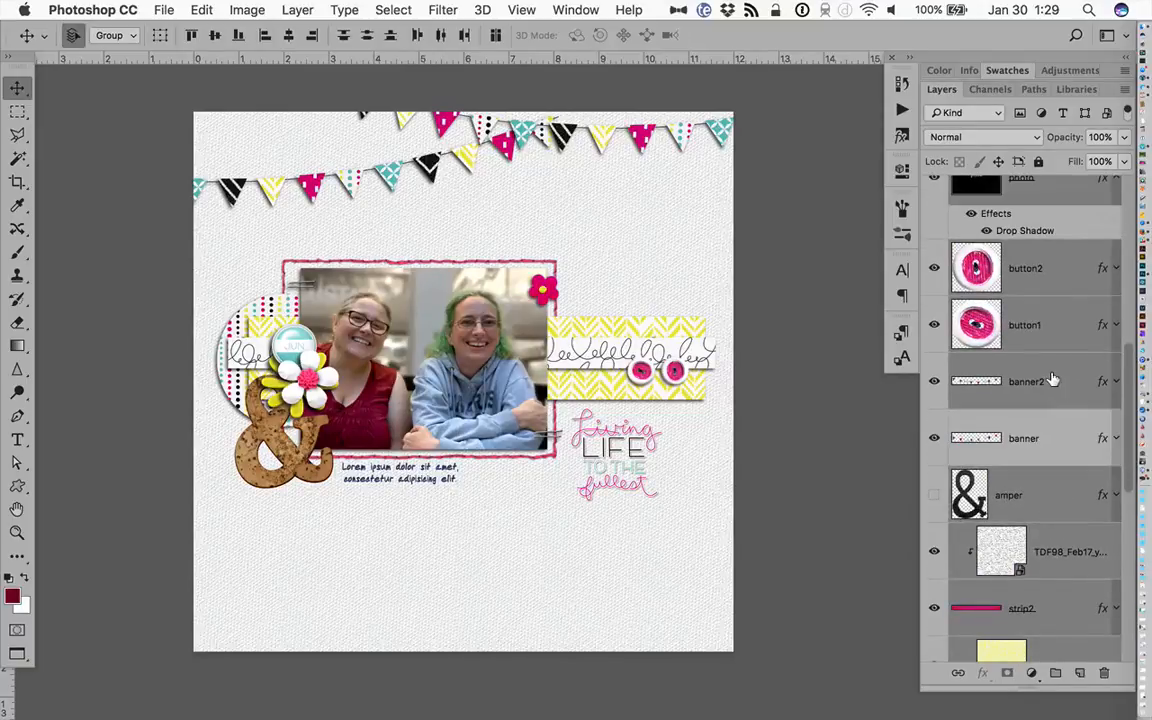
super+click(1053, 380)
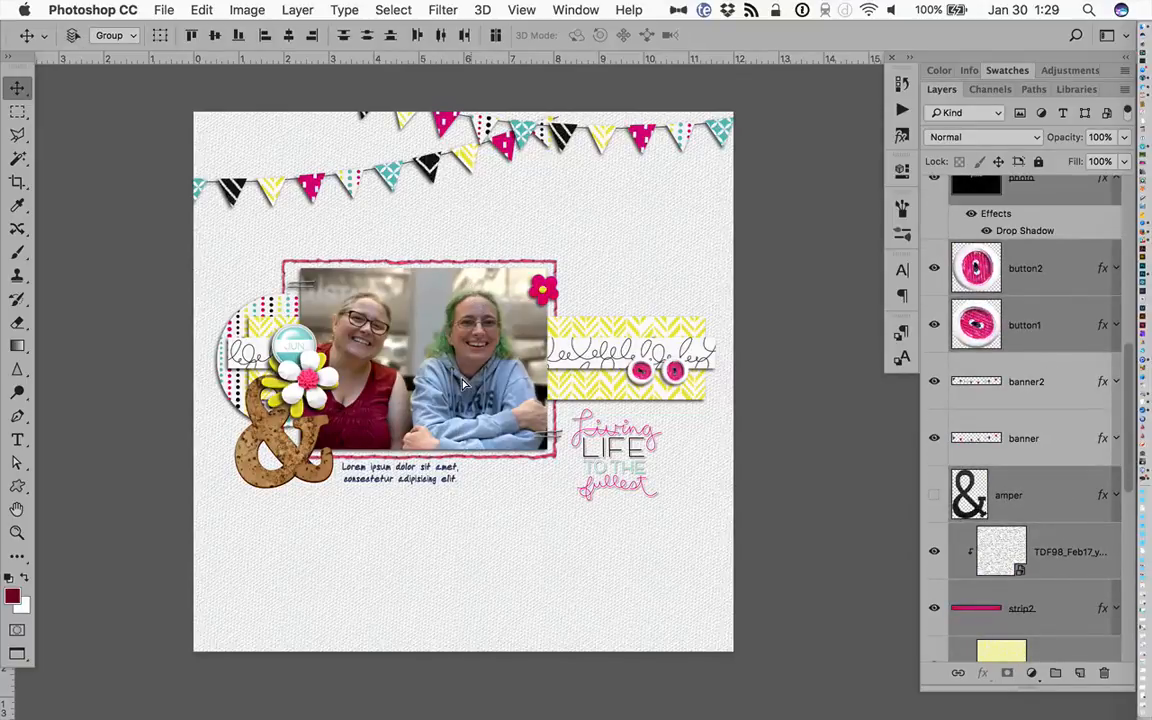
mouse_move(462, 300)
mouse_down()
mouse_move(466, 446)
mouse_move(459, 208)
mouse_move(461, 279)
mouse_up()
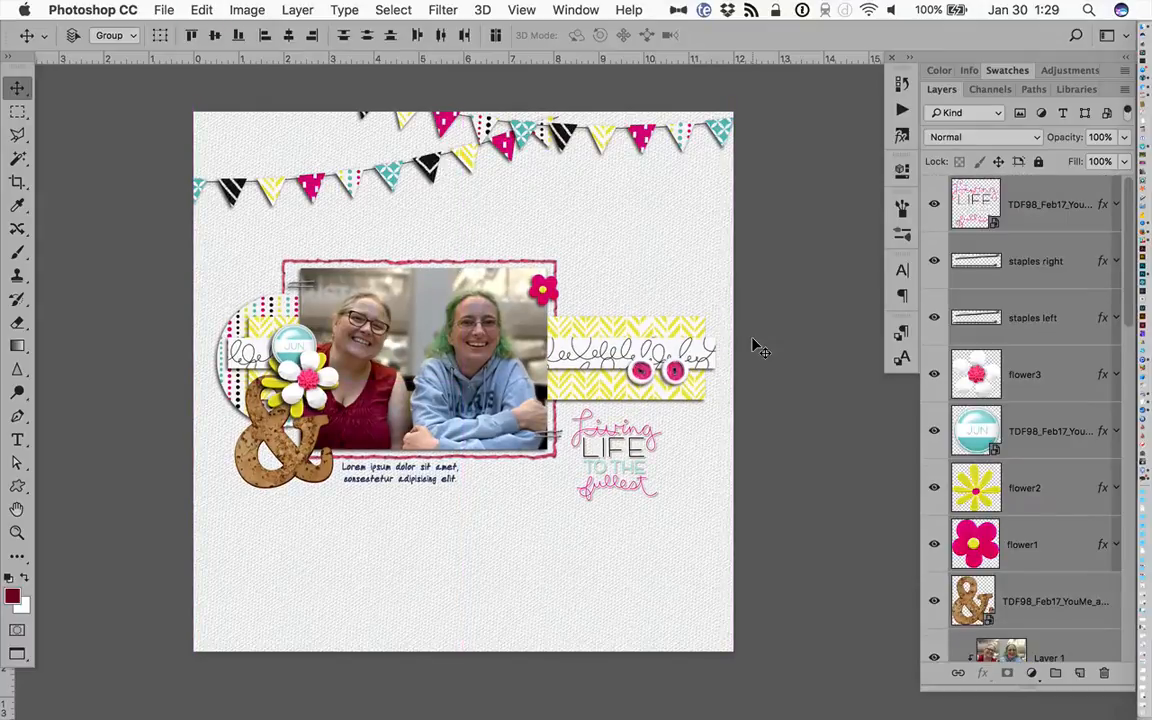